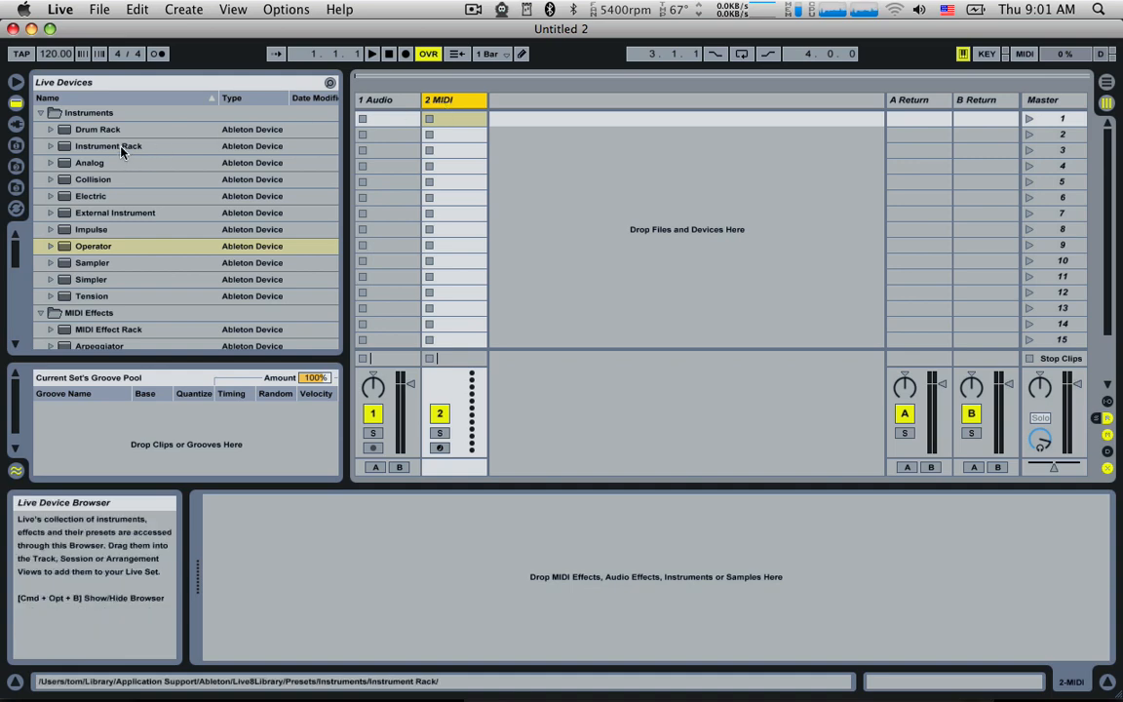
# - Load an Instrument Rack on the MIDI track and place an Operator inside it
pyautogui.doubleClick(108, 145)
pyautogui.click(481, 100)
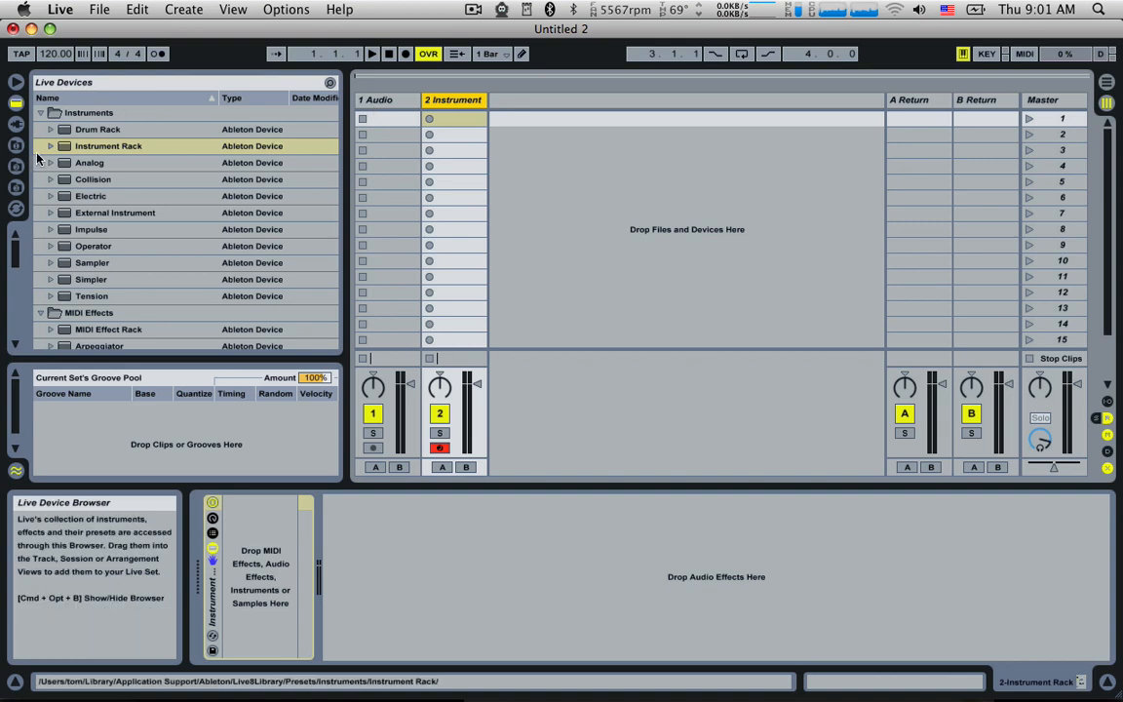
pyautogui.moveTo(100, 248); pyautogui.dragTo(258, 580)
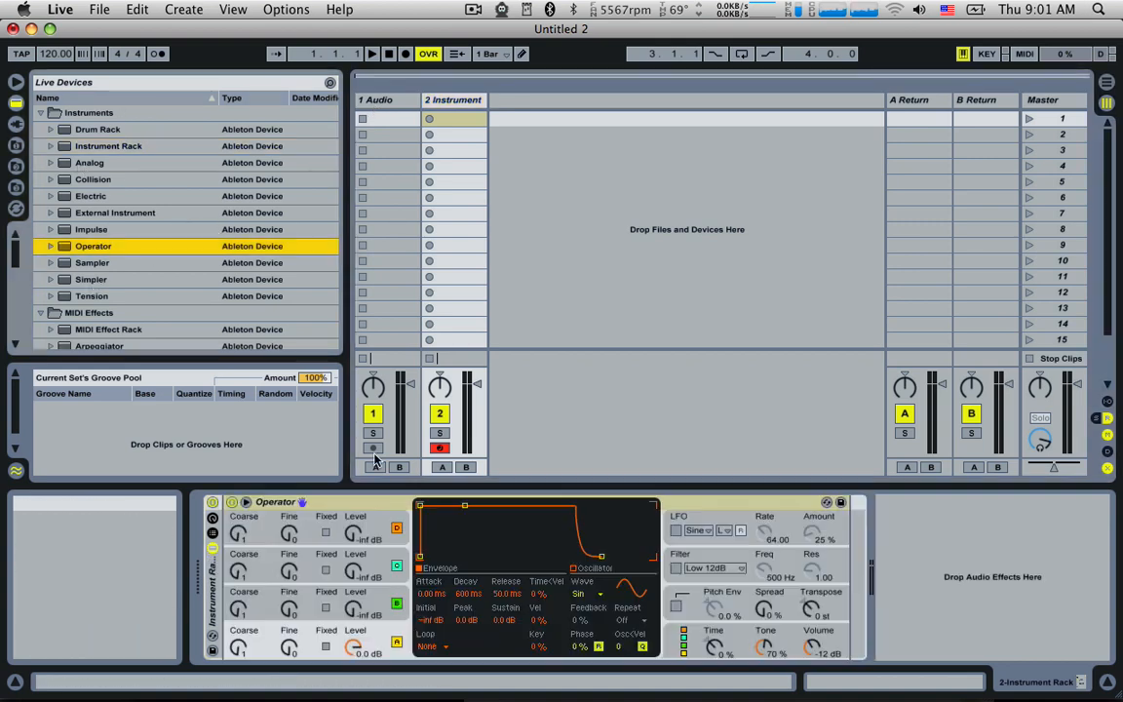
# - Create a clip in the instrument track's first slot with C2 notes on all four beats and play it at 130 BPM
pyautogui.doubleClick(457, 118)
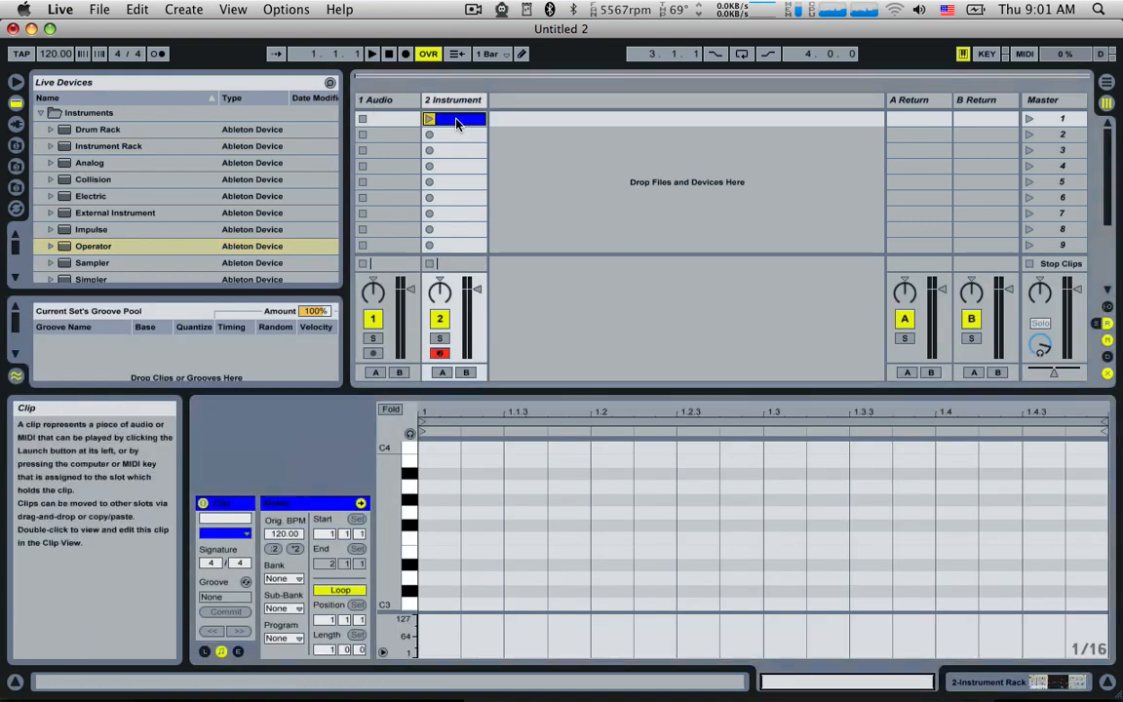
pyautogui.scroll(-3, 438, 573)
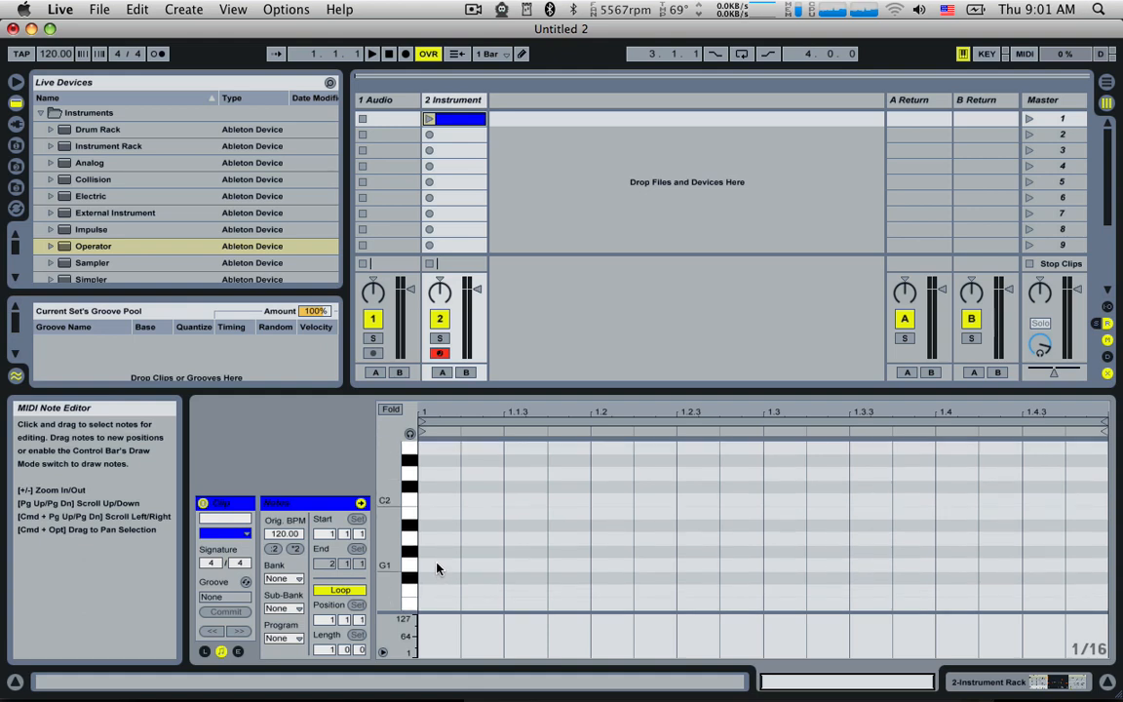
pyautogui.doubleClick(434, 501)
pyautogui.doubleClick(608, 501)
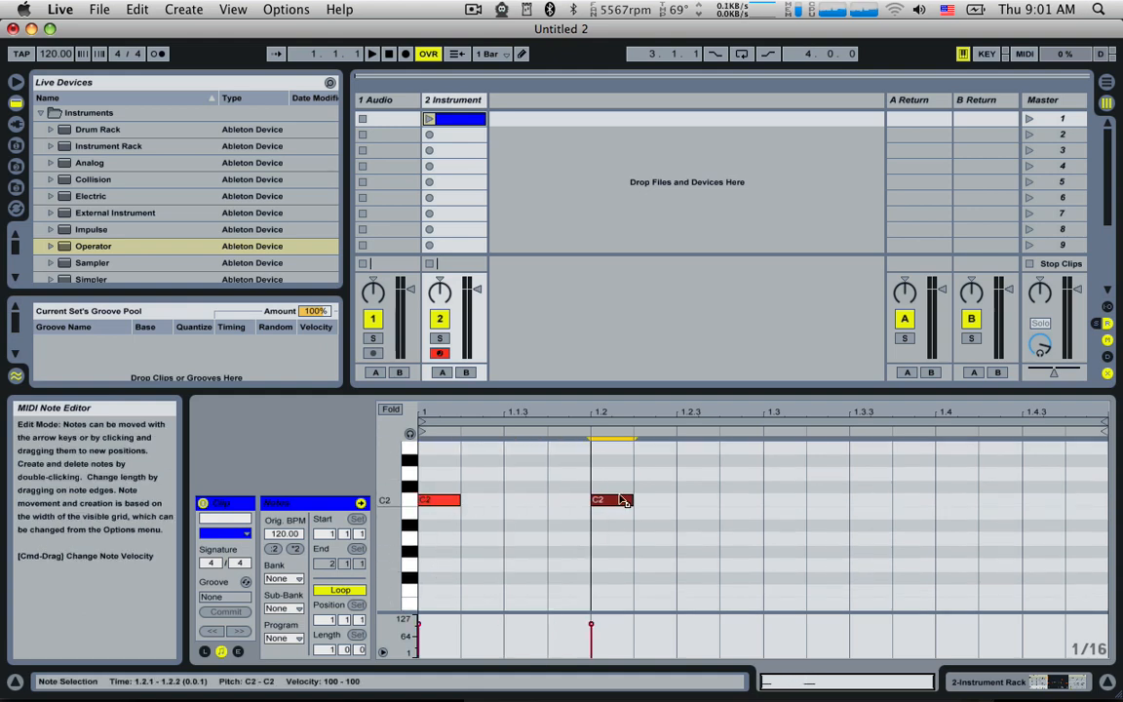
pyautogui.doubleClick(778, 501)
pyautogui.doubleClick(960, 501)
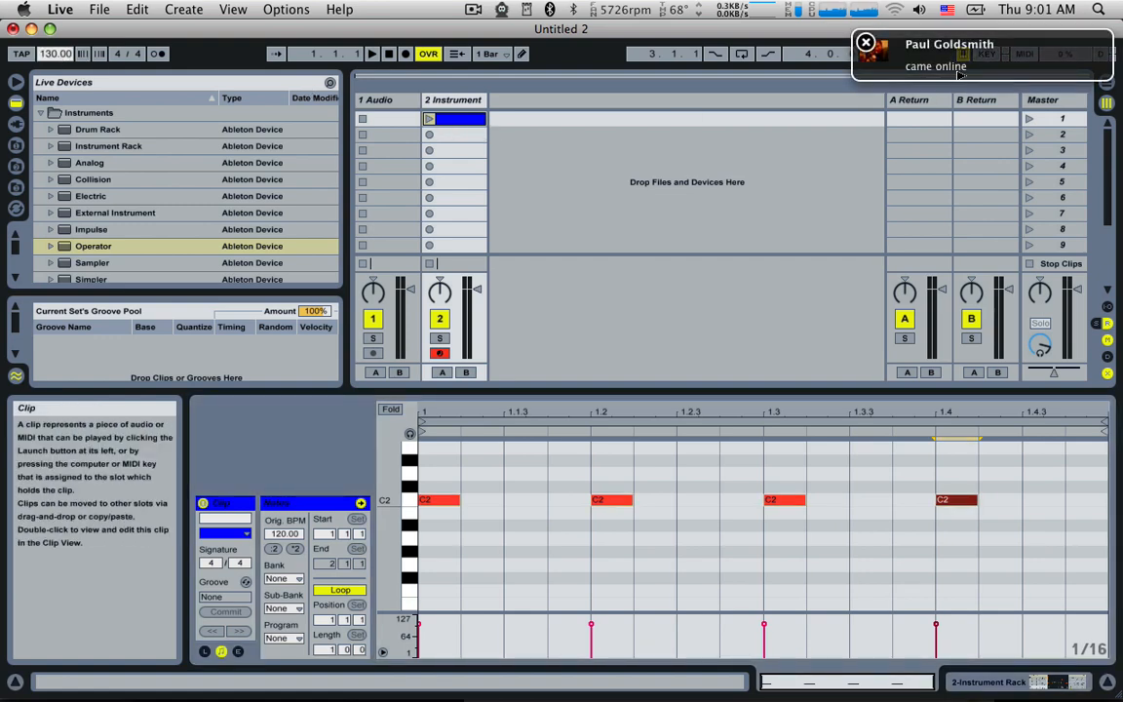
pyautogui.click(428, 118)
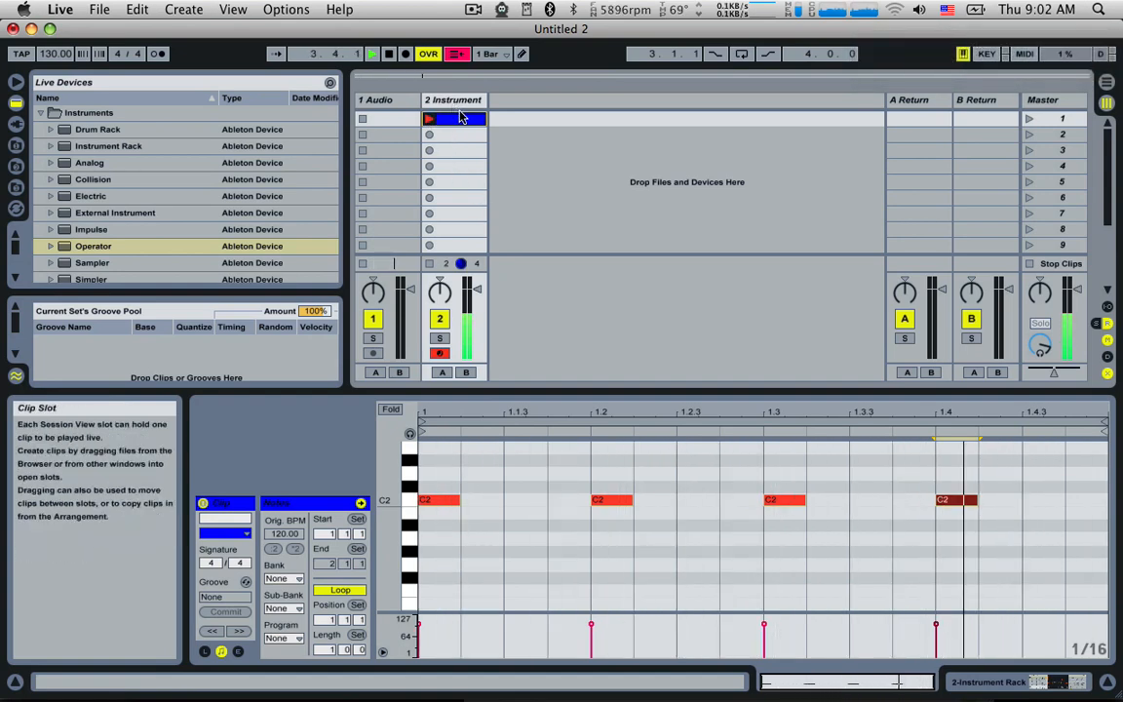
# - Add a new MIDI track with a Sampler and load kick188.wav into it
pyautogui.doubleClick(454, 99)
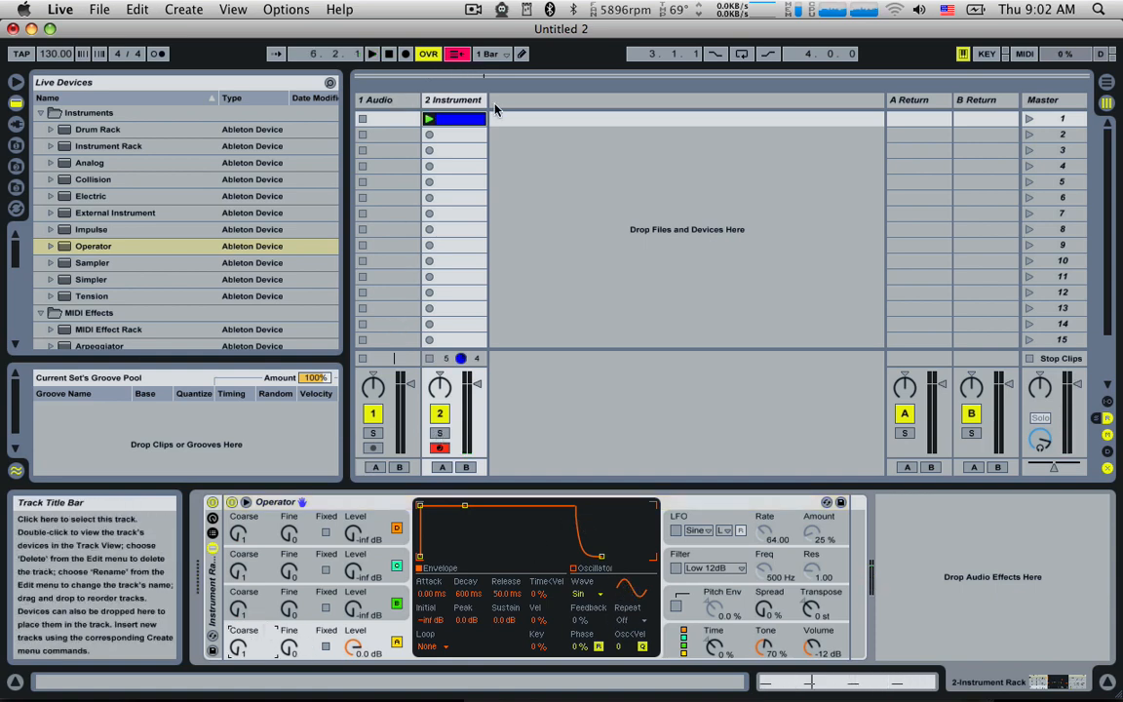
pyautogui.press('super+shift+t')
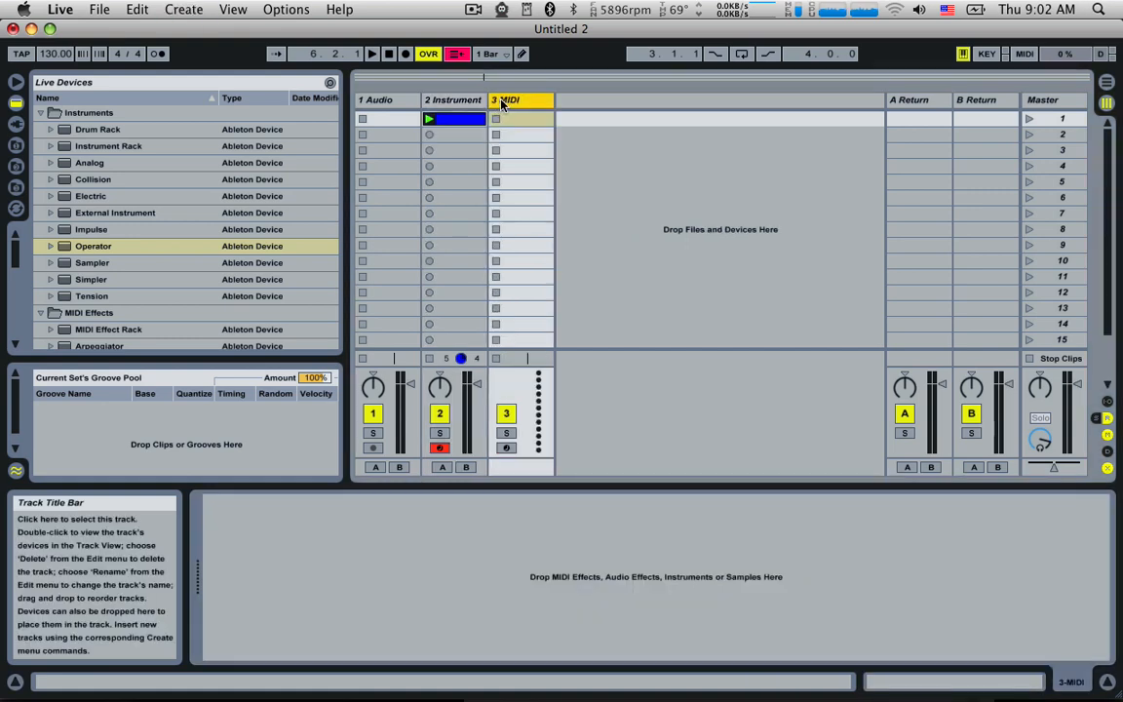
pyautogui.doubleClick(93, 264)
pyautogui.click(15, 166)
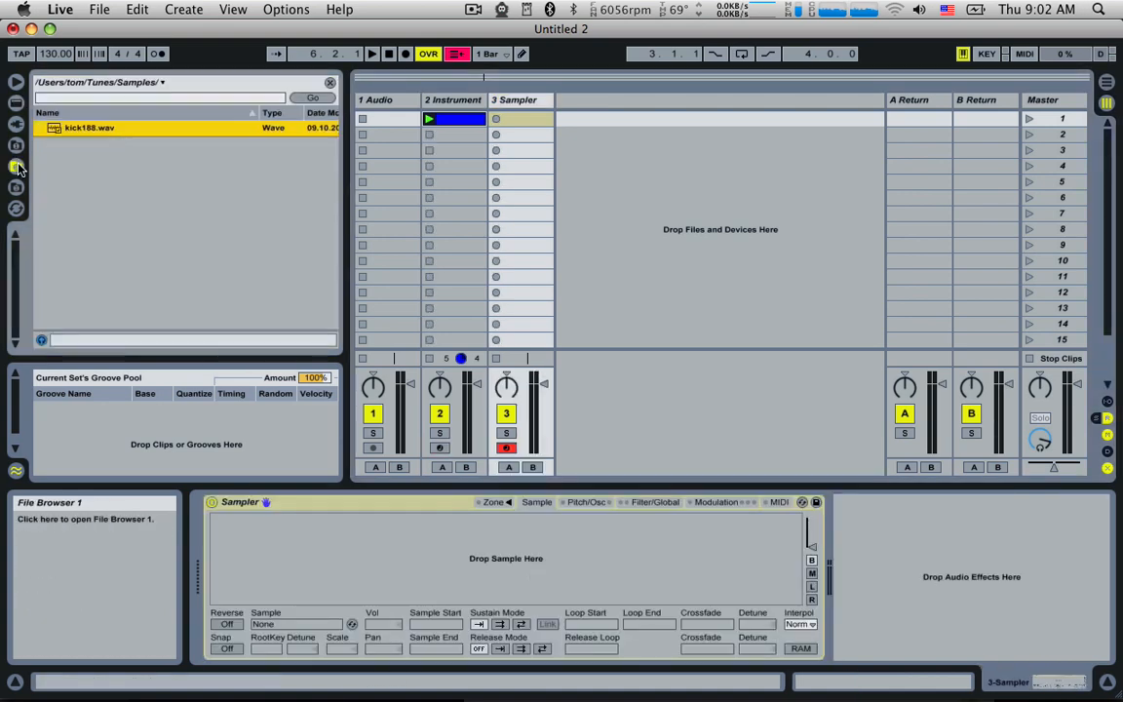
pyautogui.moveTo(80, 134); pyautogui.dragTo(293, 574)
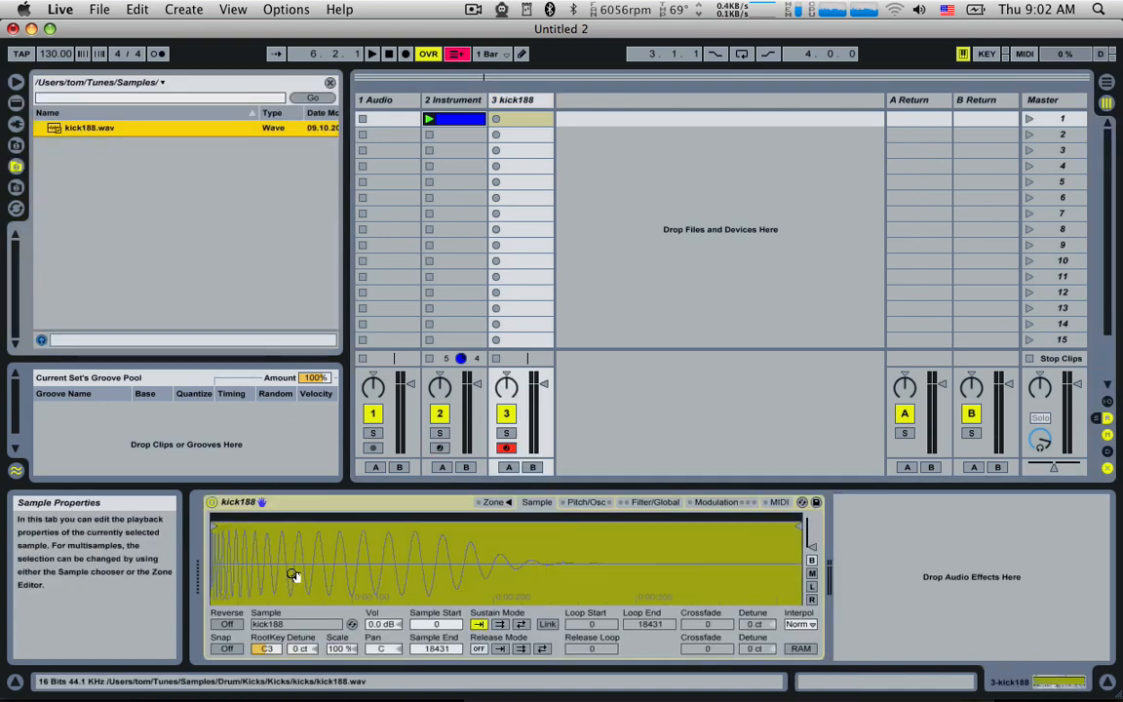
pyautogui.click(512, 99)
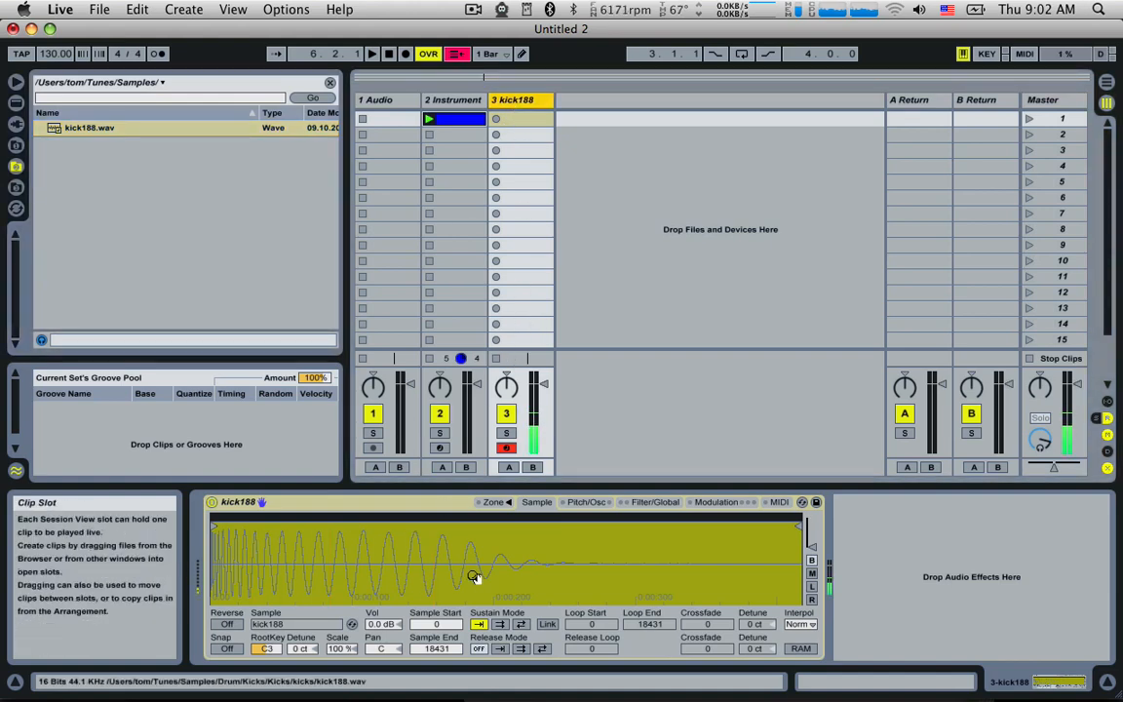
# - Examine the kick188 waveform's cycle spacing from start to tail, and delete the Sampler track
pyautogui.moveTo(248, 562)
pyautogui.mouseDown()
pyautogui.moveTo(248, 678)
pyautogui.moveTo(230, 672)
pyautogui.moveTo(212, 564)
pyautogui.moveTo(240, 546)
pyautogui.moveTo(240, 485)
pyautogui.moveTo(257, 562)
pyautogui.mouseUp()
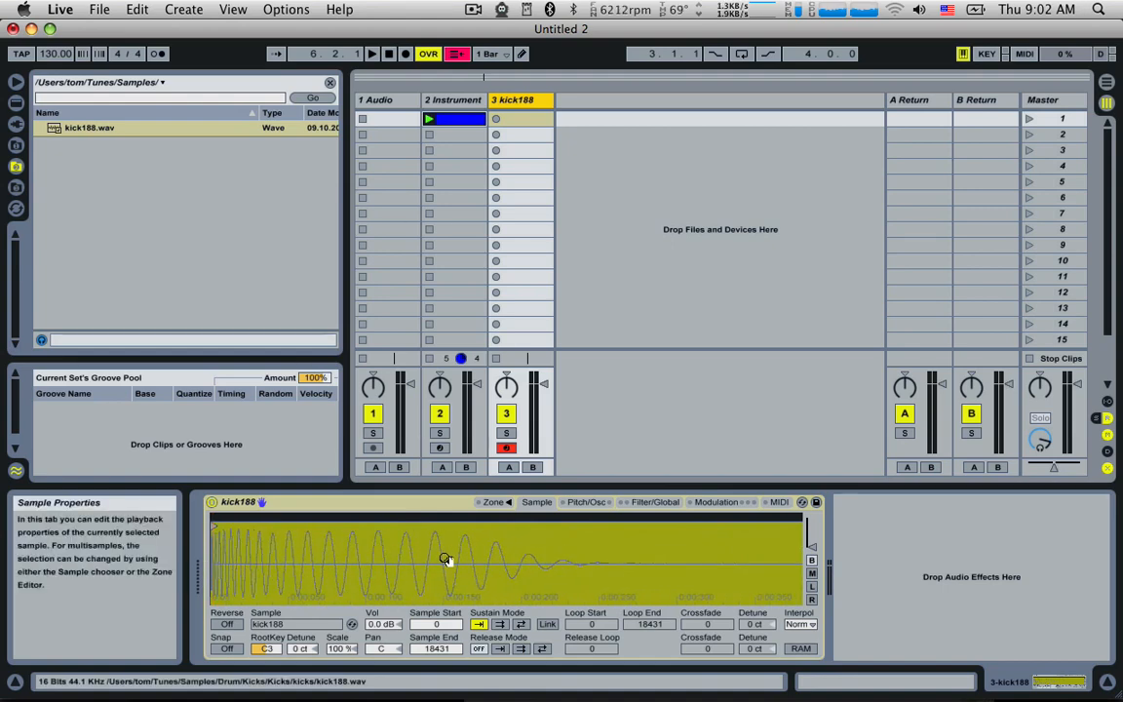
pyautogui.moveTo(283, 567); pyautogui.dragTo(280, 614)
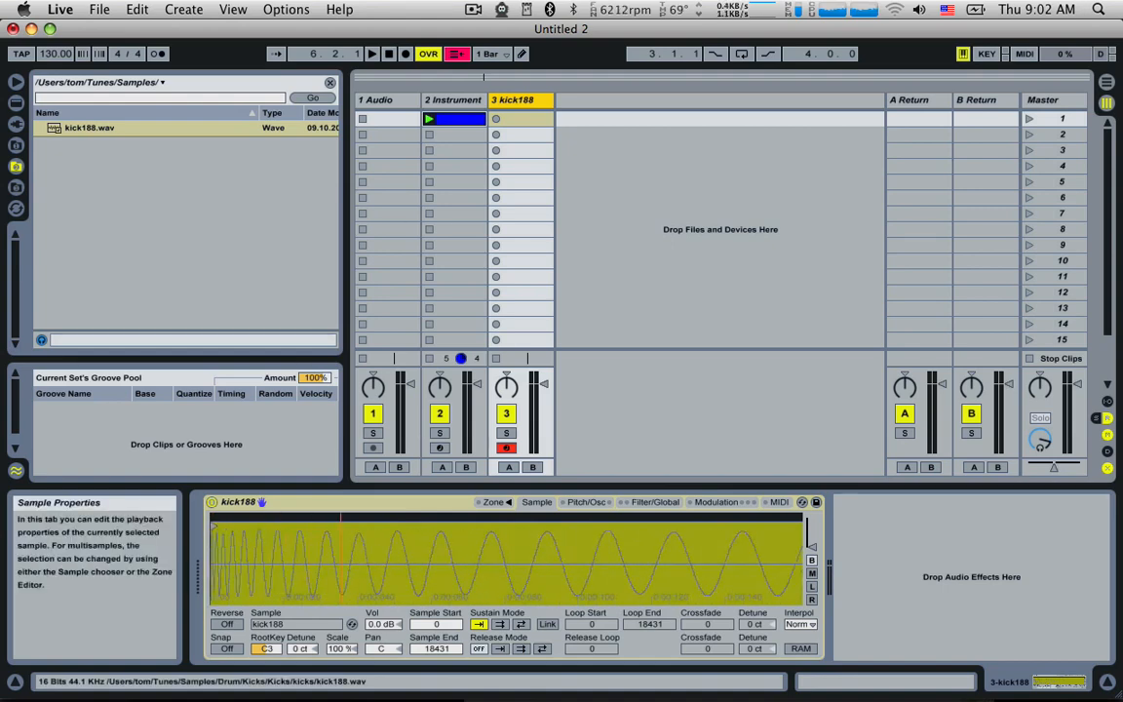
pyautogui.moveTo(229, 555); pyautogui.dragTo(230, 575)
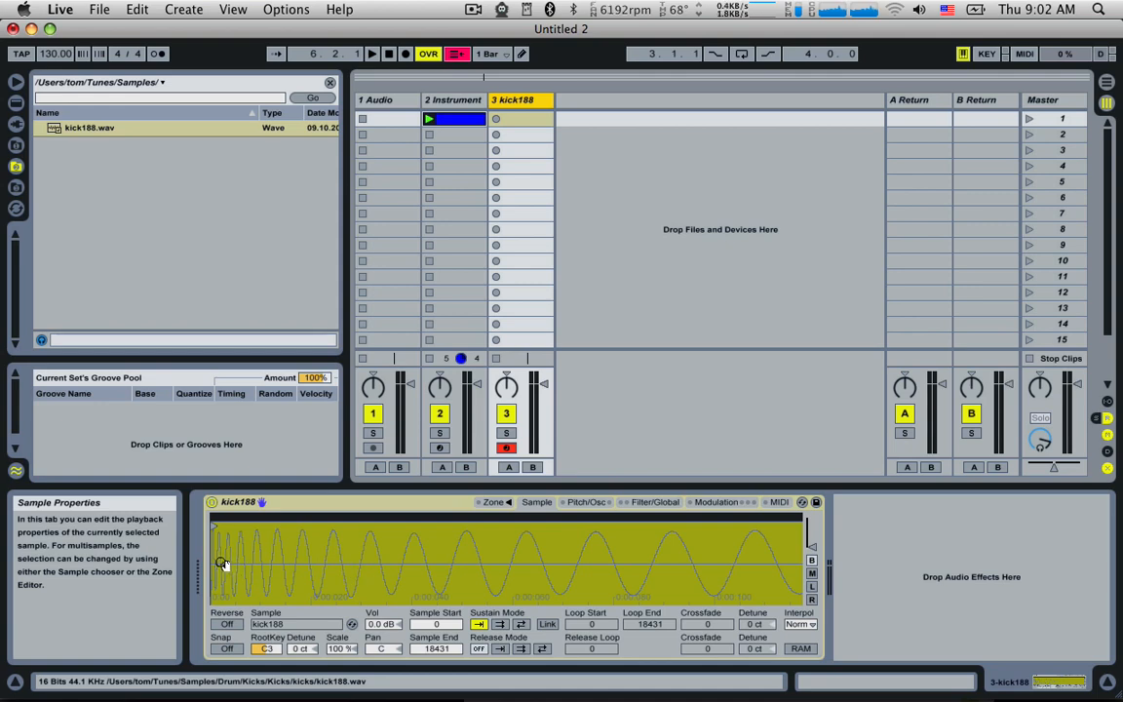
pyautogui.moveTo(222, 563)
pyautogui.mouseDown()
pyautogui.moveTo(215, 537)
pyautogui.moveTo(214, 563)
pyautogui.mouseUp()
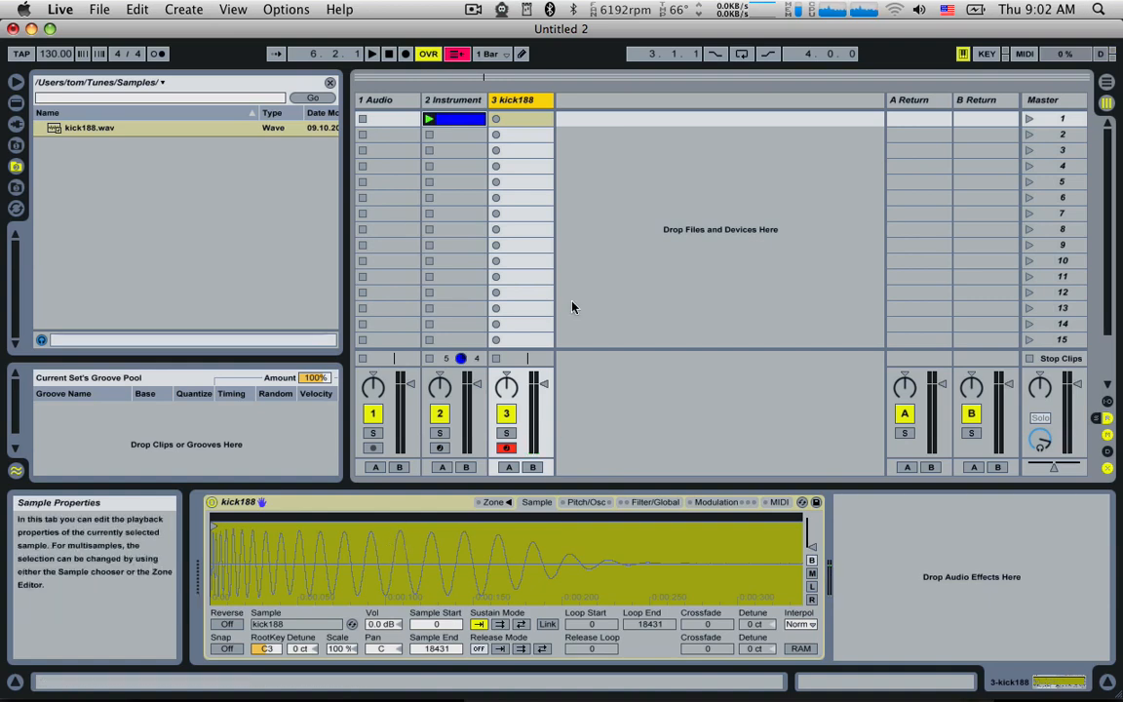
pyautogui.press('Delete')
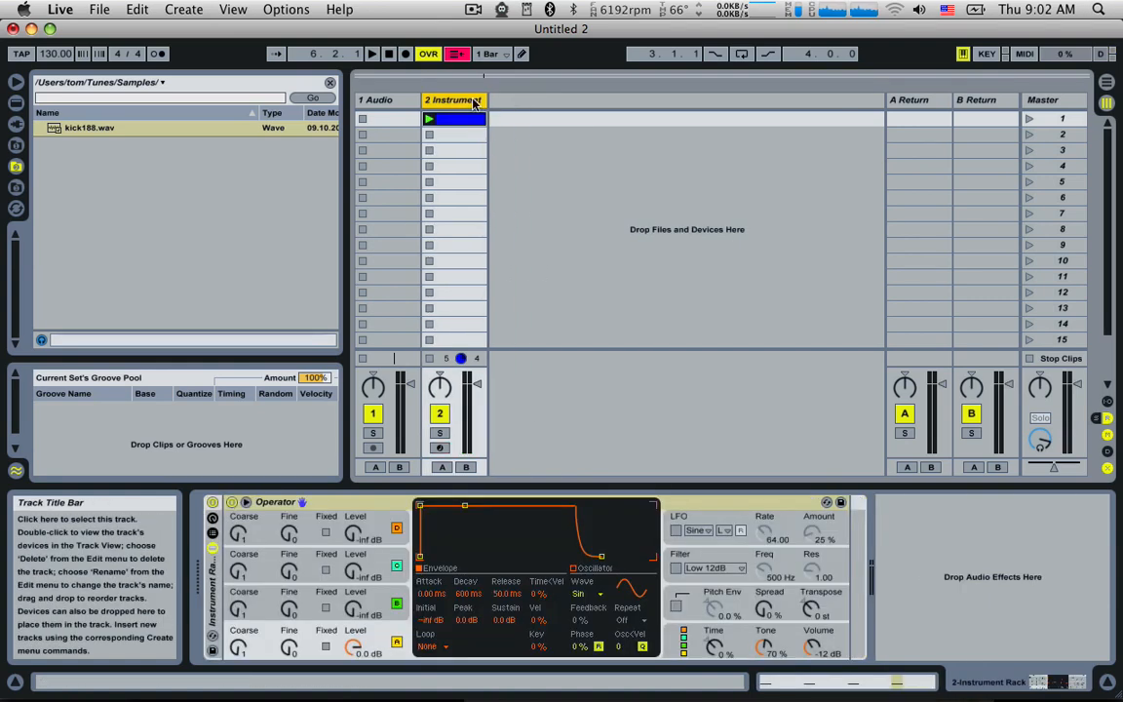
# - Audition the clip, then enable Operator's pitch envelope and set its amount to 100%
pyautogui.press('space')
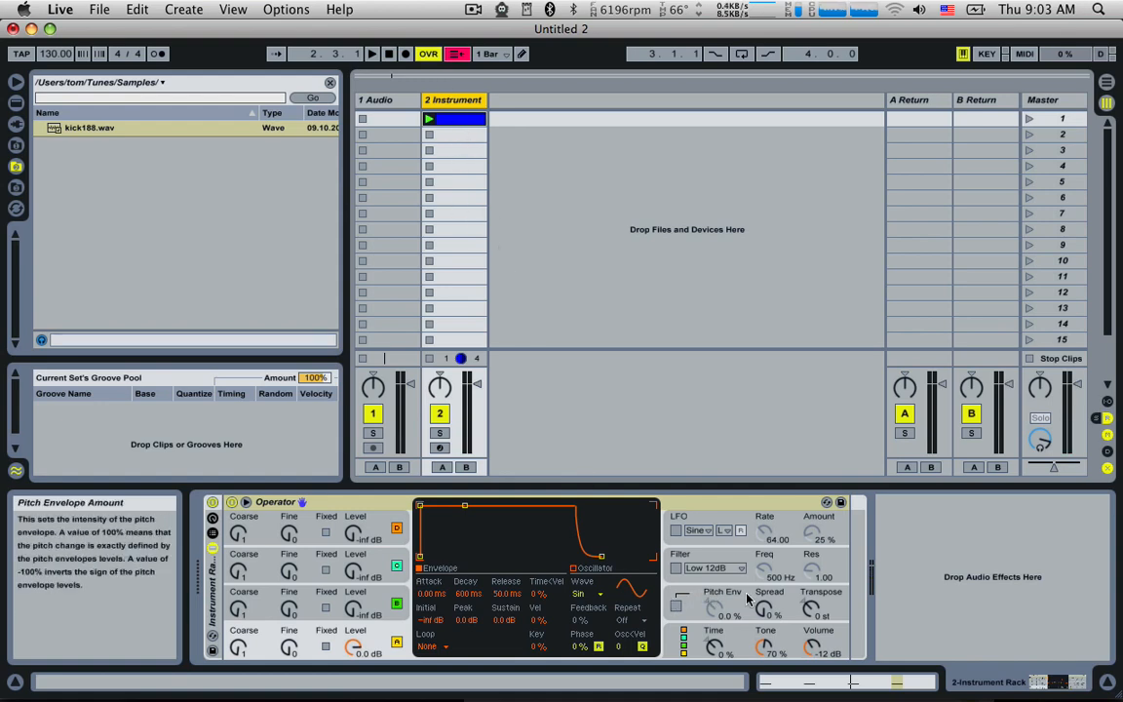
pyautogui.click(715, 602)
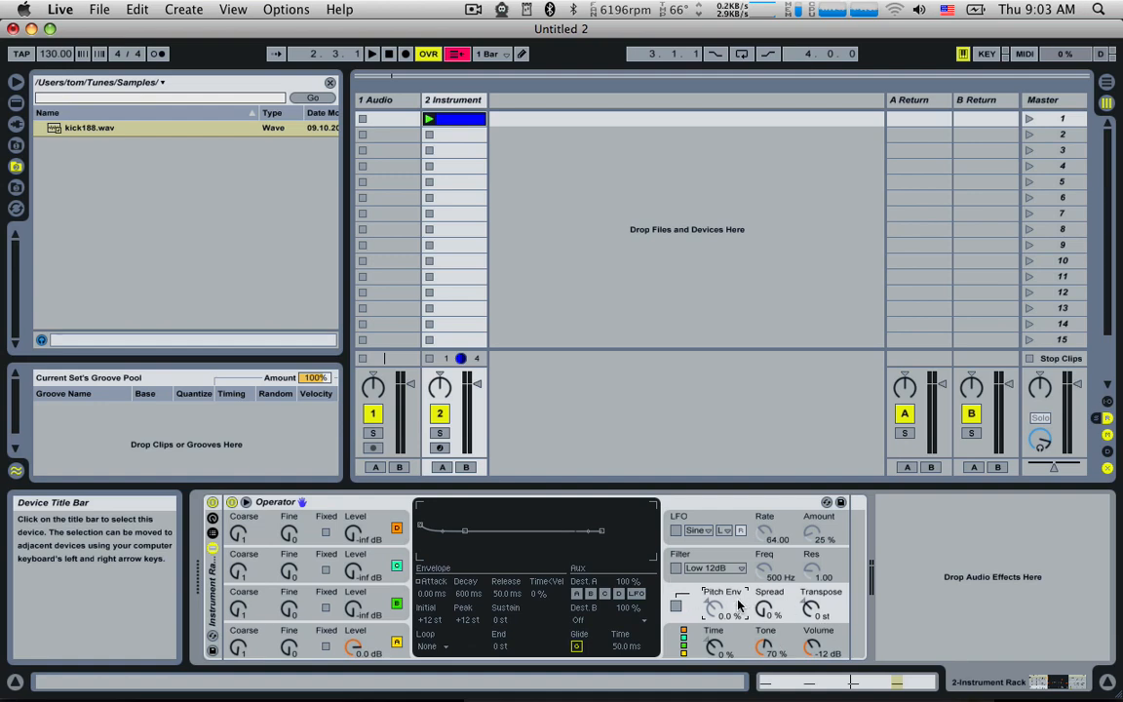
pyautogui.click(767, 597)
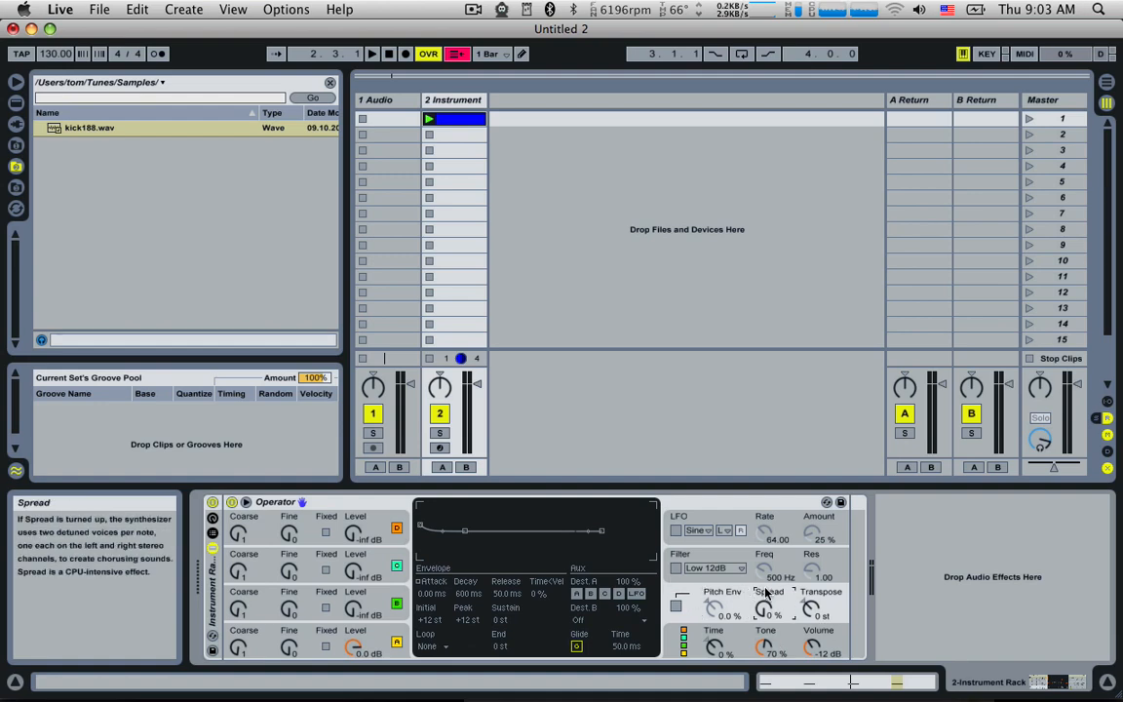
pyautogui.click(676, 606)
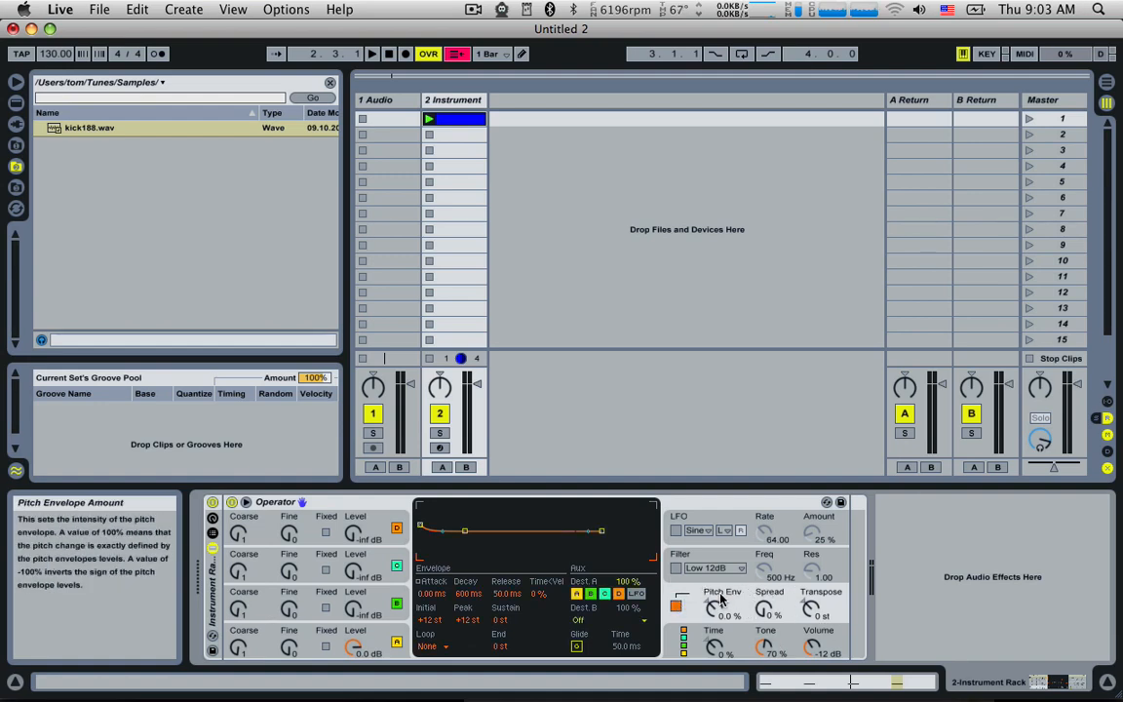
pyautogui.click(721, 599)
pyautogui.moveTo(718, 611); pyautogui.dragTo(718, 596)
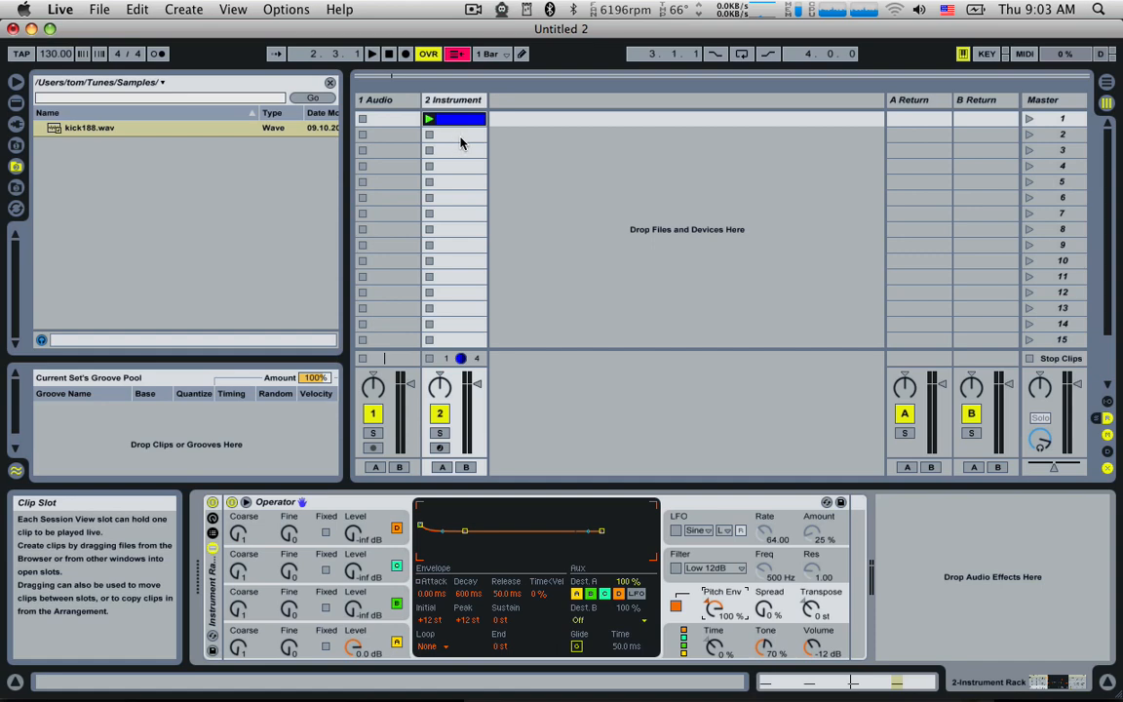
# - Shape the pitch envelope during clip playback to a +29 st peak, 61.9 ms decay and −19 st sustain
pyautogui.press('space')
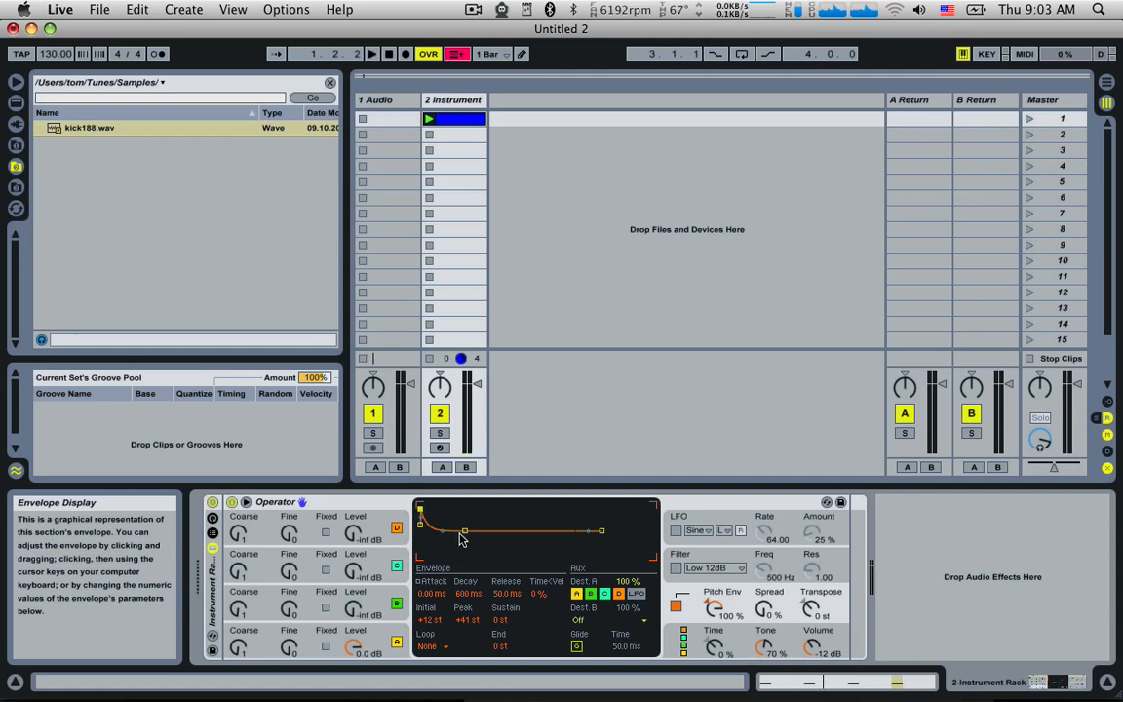
pyautogui.moveTo(465, 532); pyautogui.dragTo(462, 532)
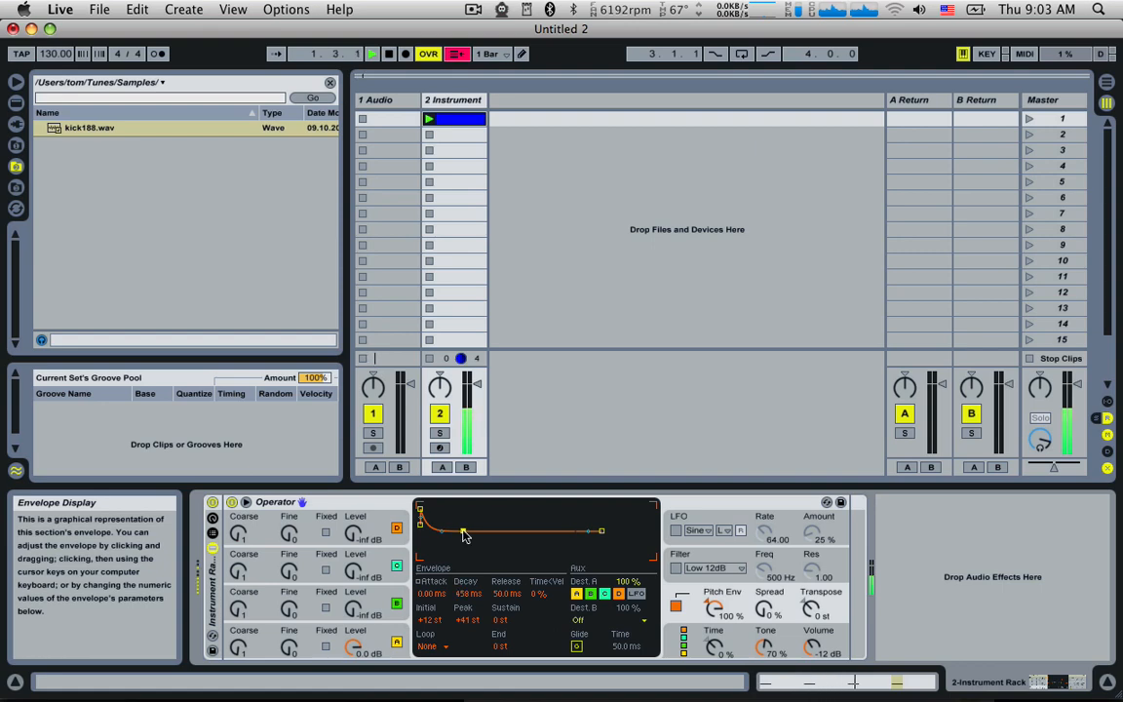
pyautogui.moveTo(468, 593); pyautogui.dragTo(468, 622)
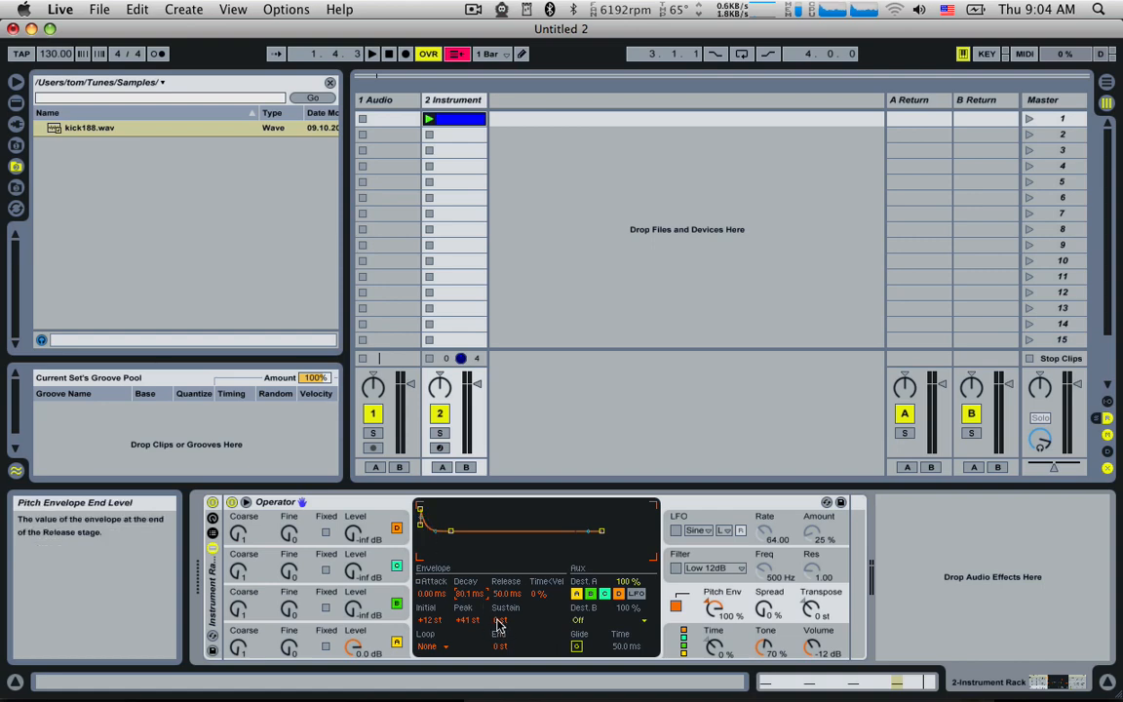
pyautogui.moveTo(500, 620); pyautogui.dragTo(500, 645)
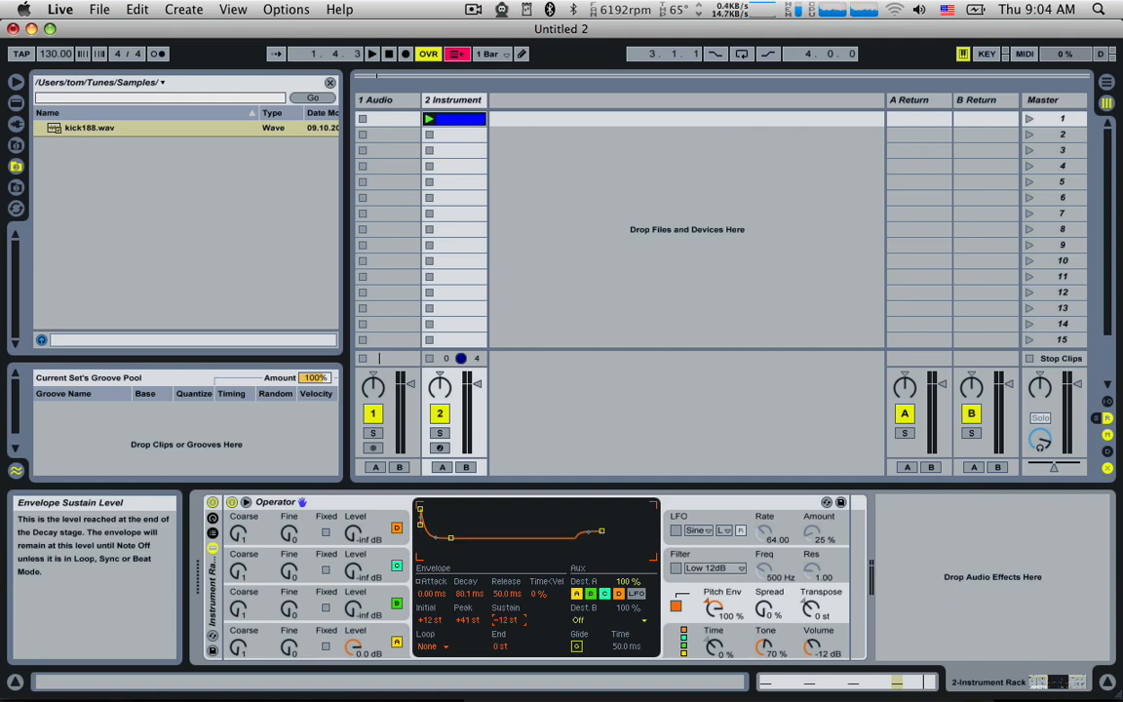
pyautogui.press('space')
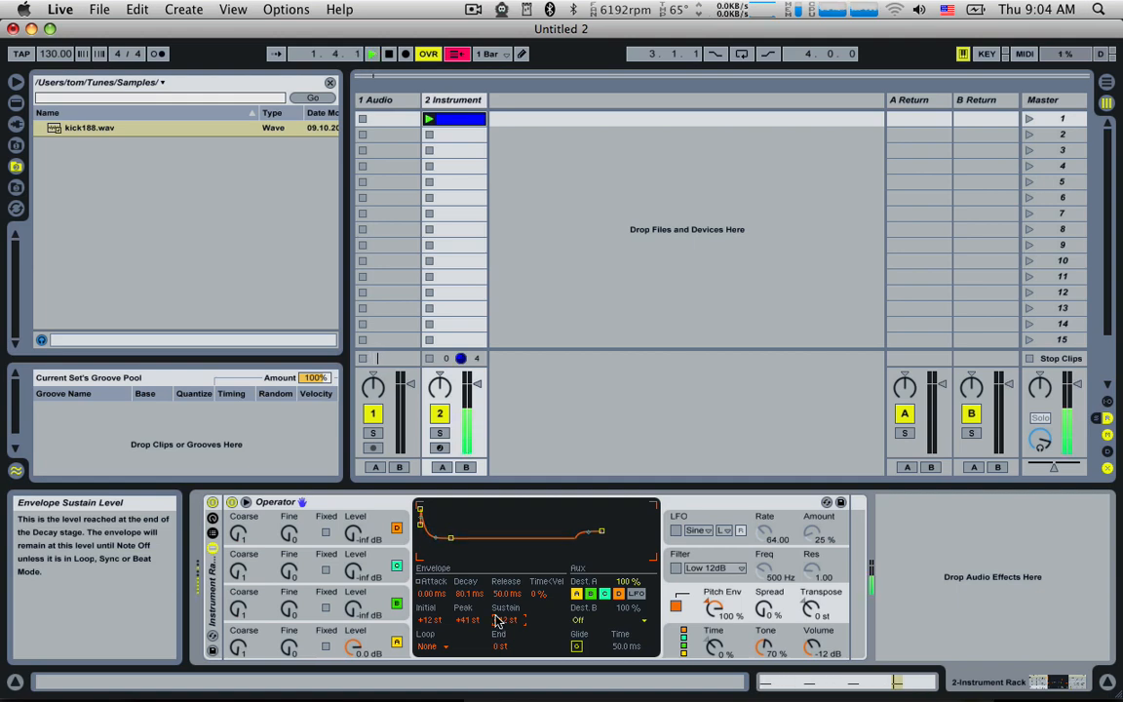
pyautogui.moveTo(502, 624); pyautogui.dragTo(502, 639)
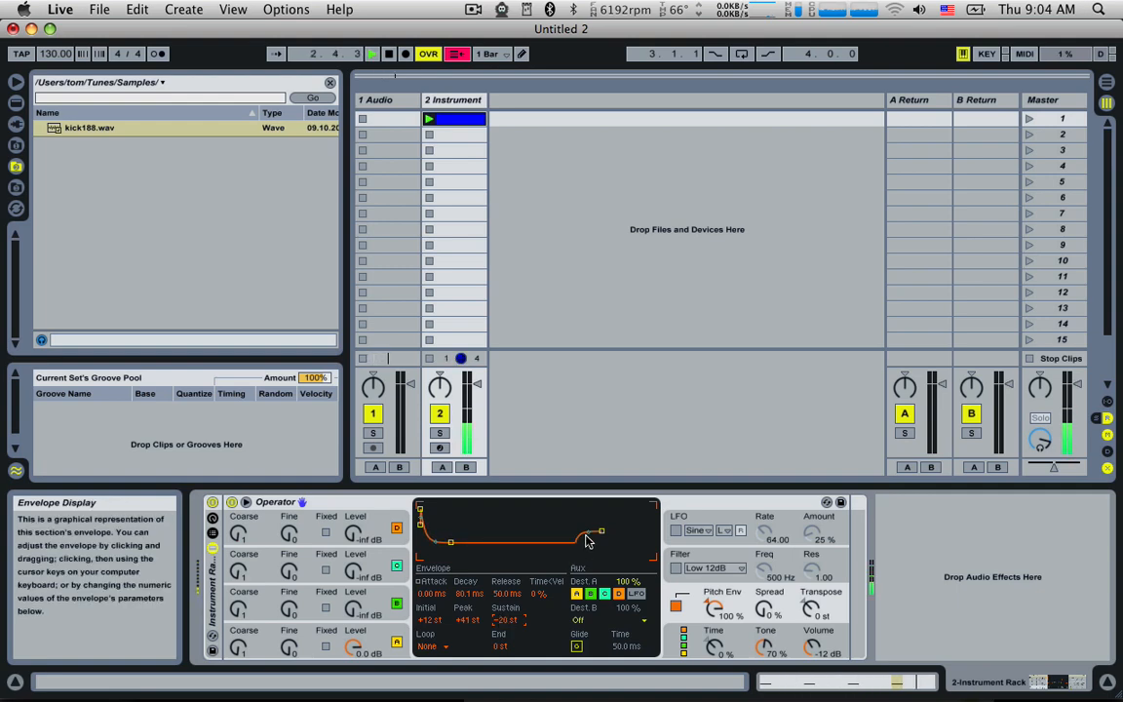
pyautogui.press('space')
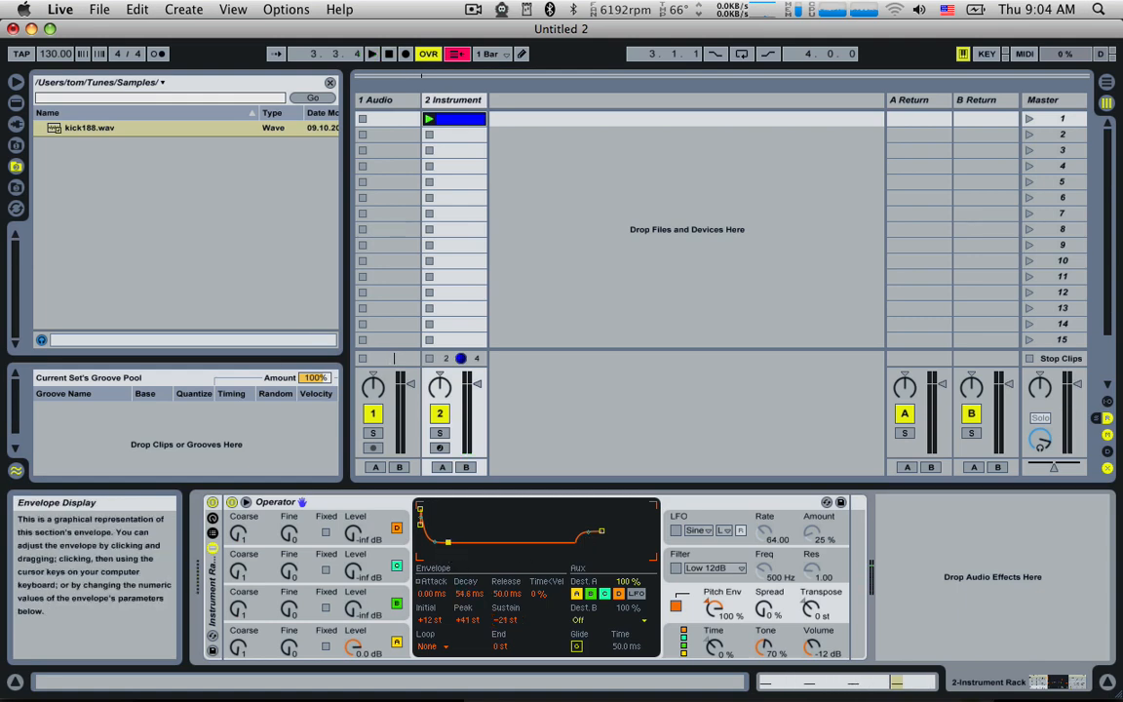
pyautogui.press('space')
pyautogui.moveTo(447, 542); pyautogui.dragTo(450, 542)
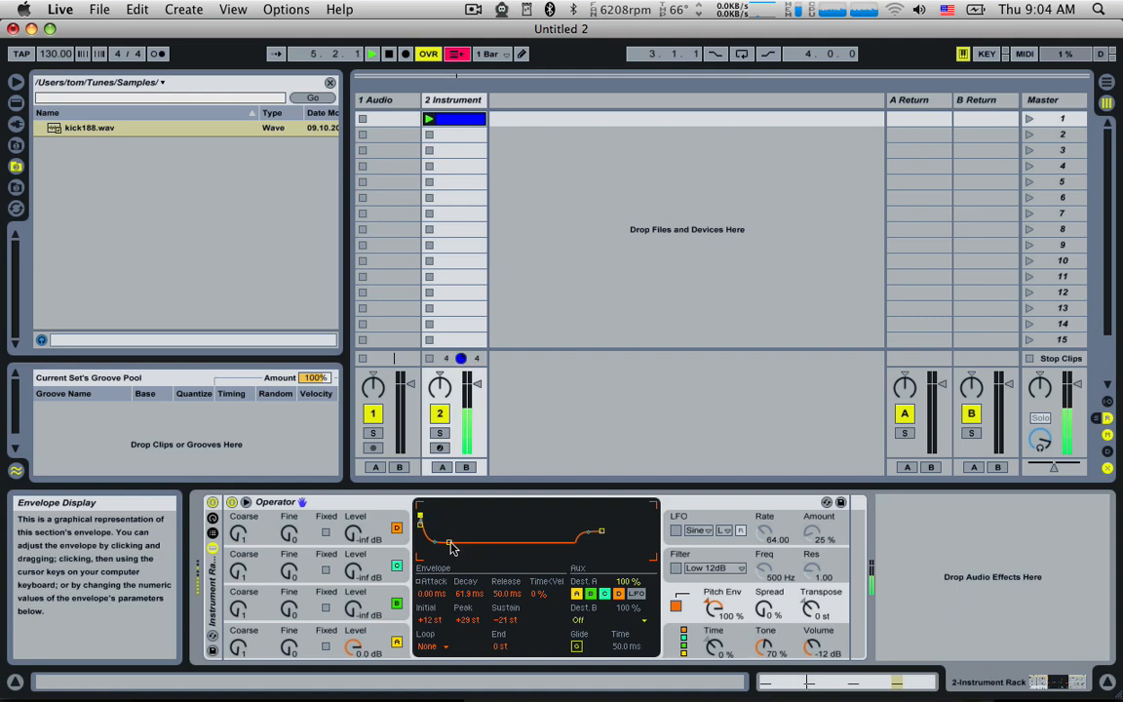
pyautogui.moveTo(449, 542); pyautogui.dragTo(448, 540)
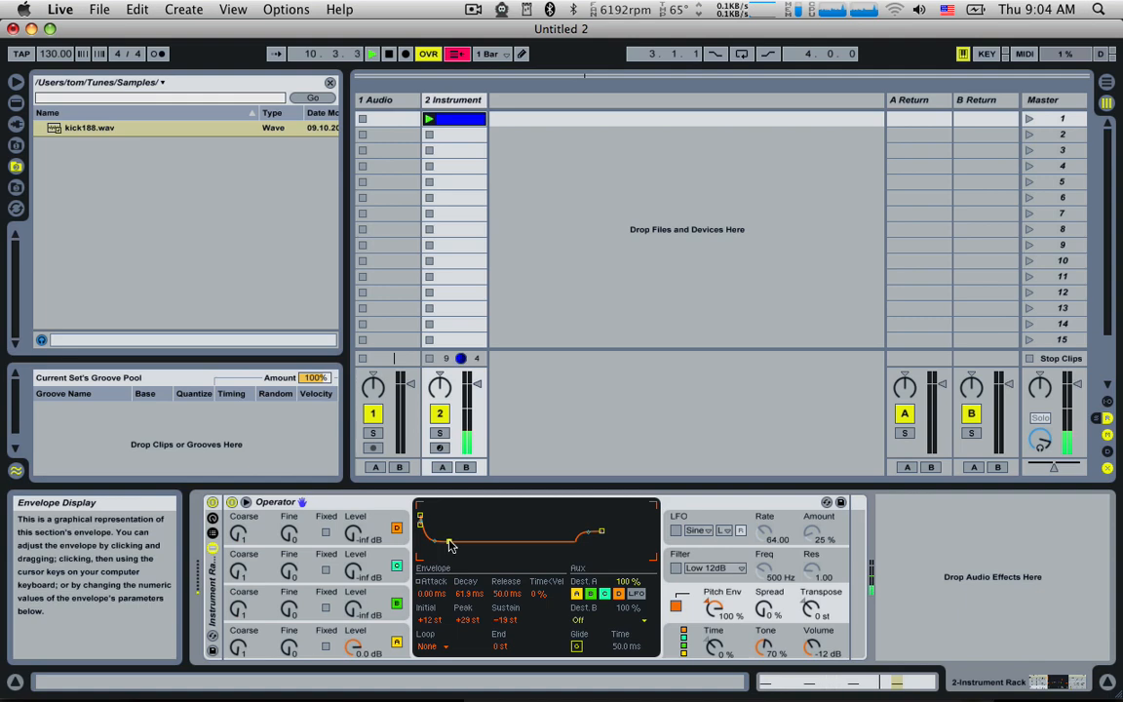
# - Shape oscillator A's volume envelope with a decay of about 70.2 ms and a sustain of −inf dB
pyautogui.click(267, 635)
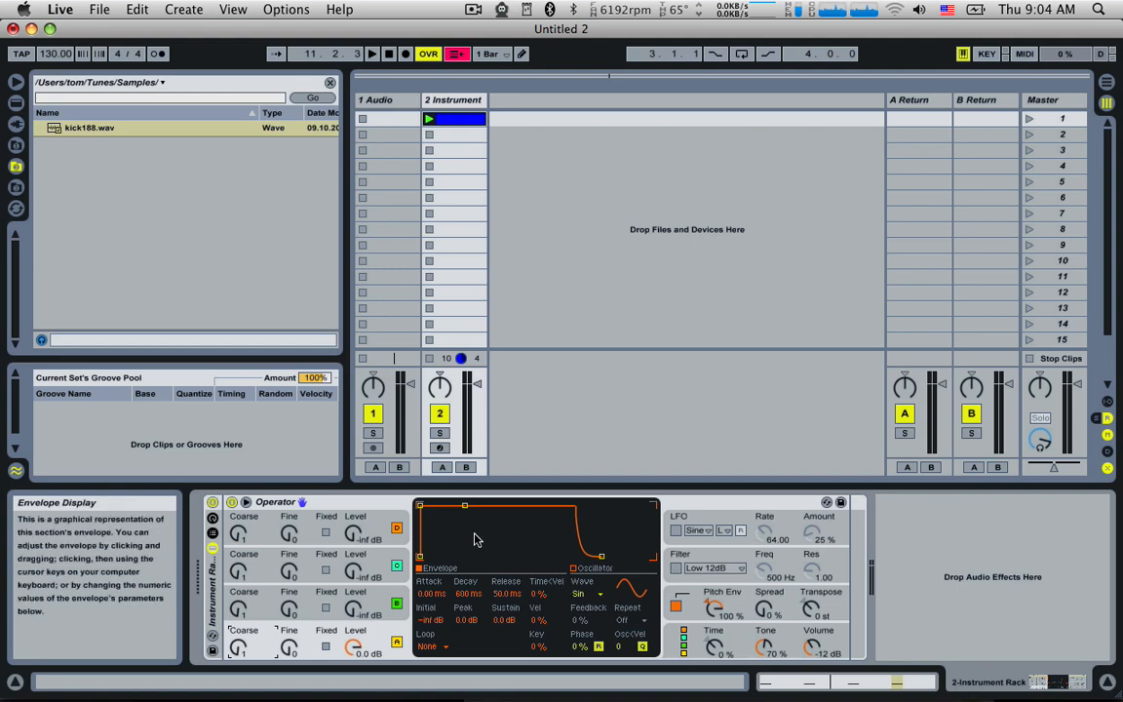
pyautogui.click(687, 593)
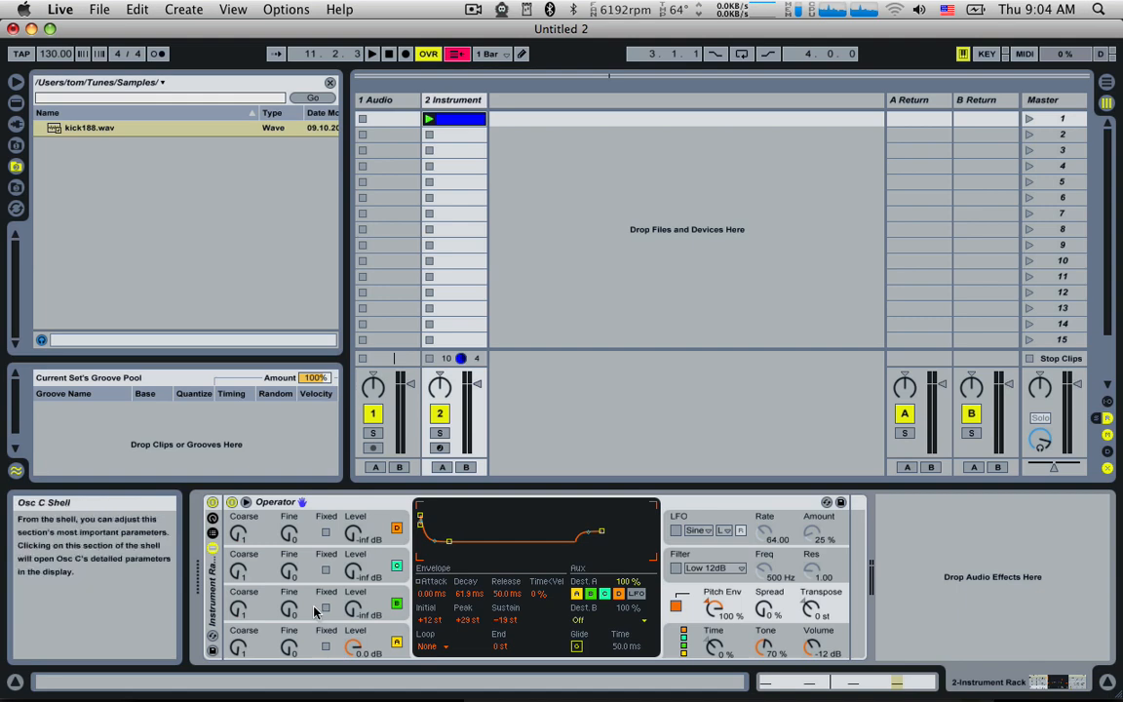
pyautogui.click(271, 634)
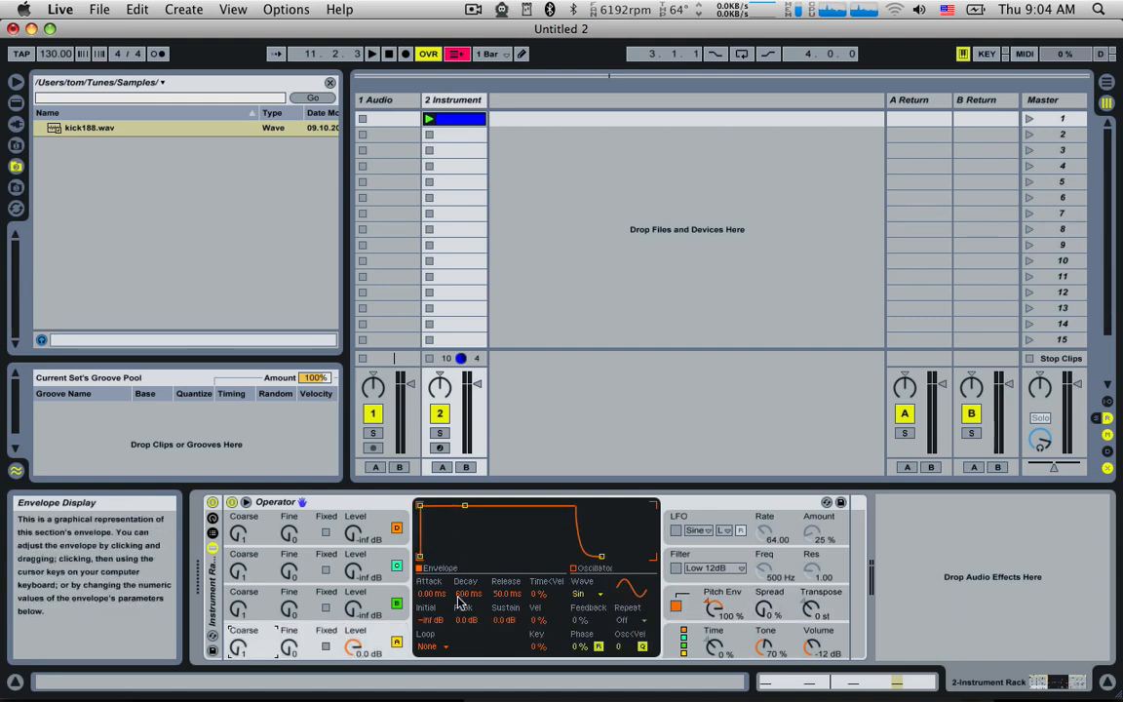
pyautogui.moveTo(464, 508); pyautogui.dragTo(473, 556)
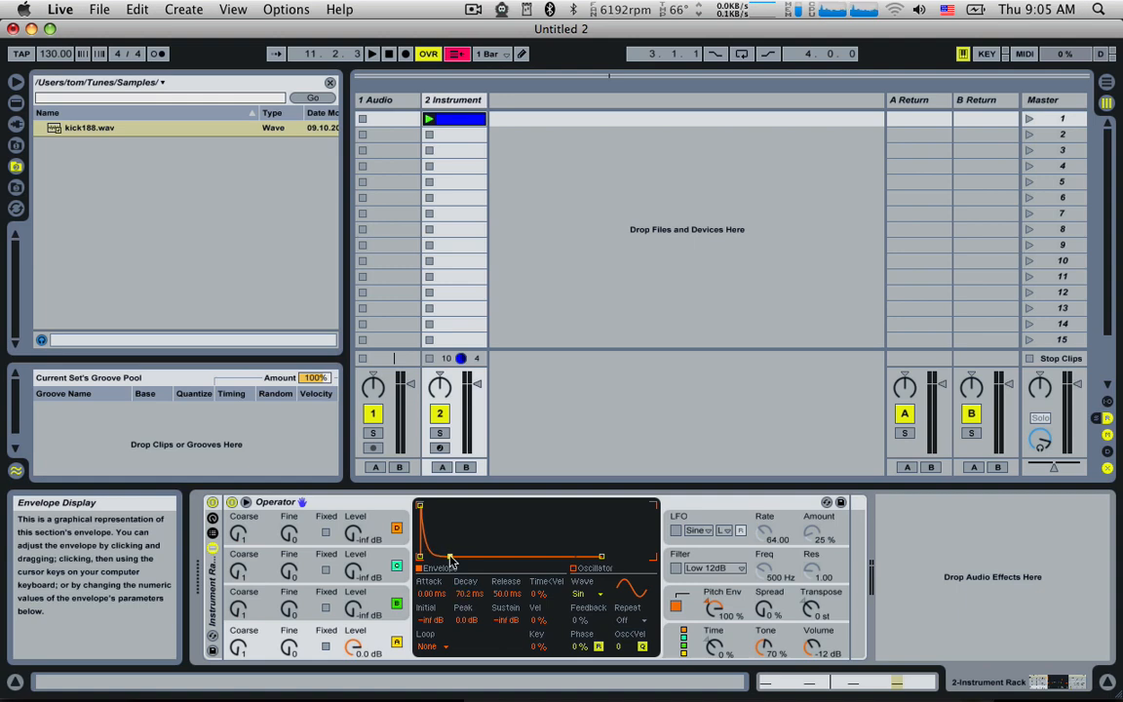
# - Lengthen oscillator A's volume envelope decay to 1.10 s during clip playback
pyautogui.press('space')
pyautogui.moveTo(450, 558); pyautogui.dragTo(468, 556)
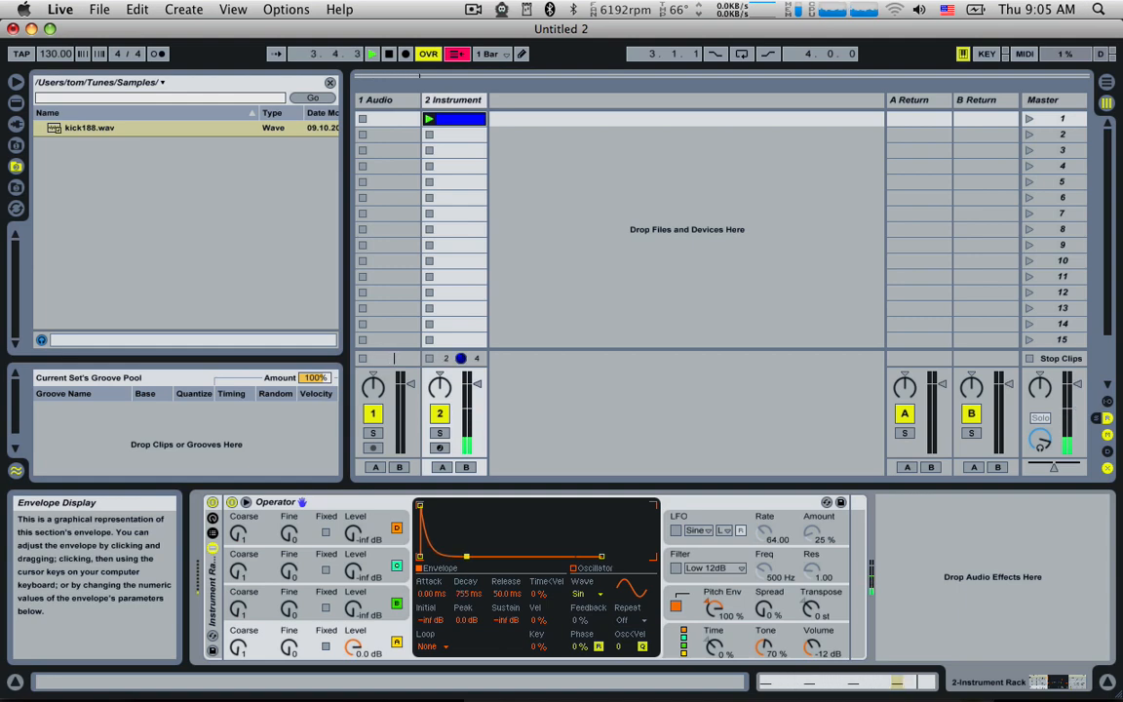
pyautogui.moveTo(466, 557); pyautogui.dragTo(469, 556)
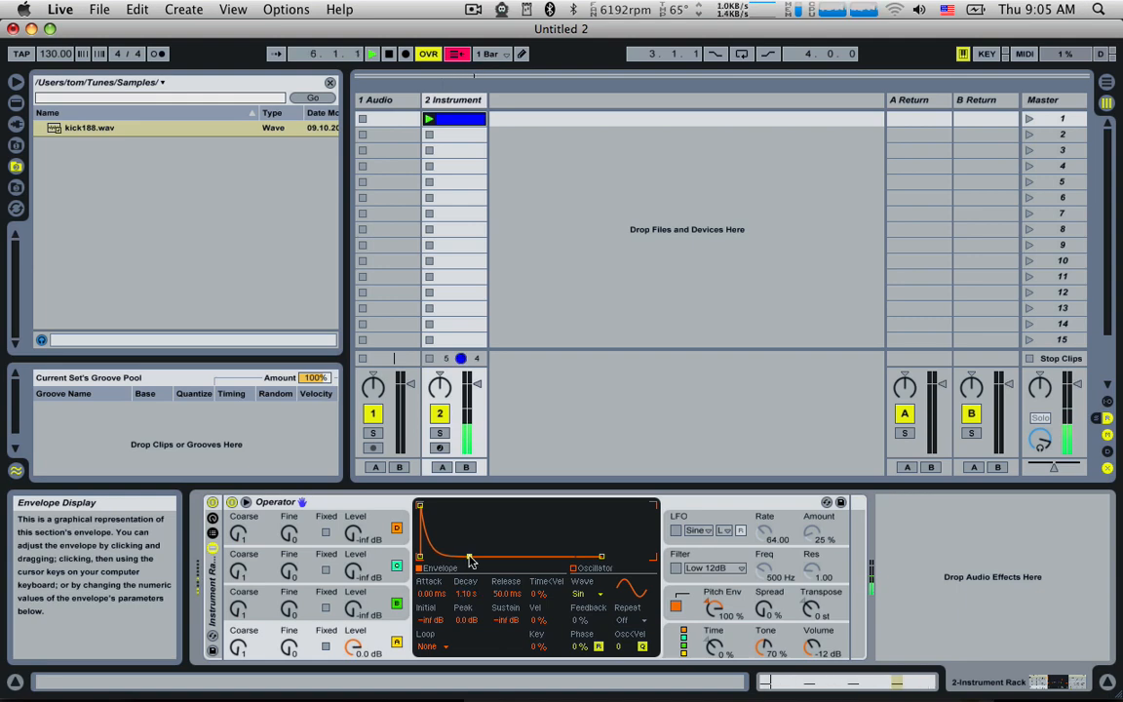
# - Add a Multiband Dynamics effect after the Instrument Rack on the instrument track
pyautogui.click(15, 101)
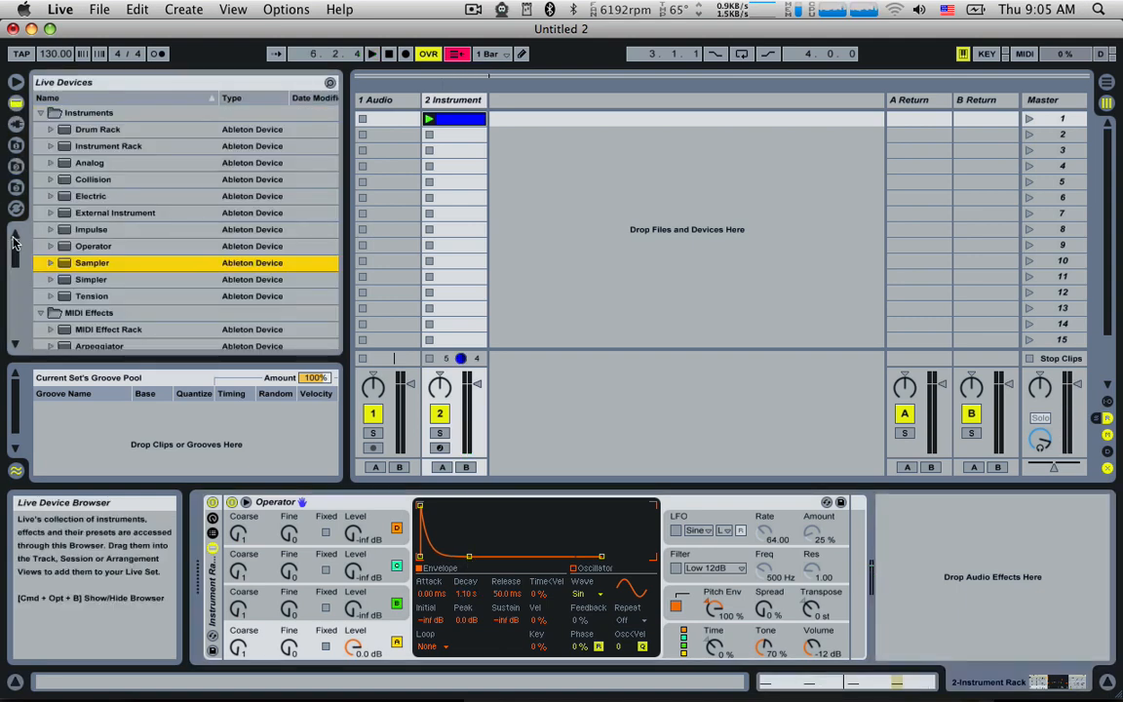
pyautogui.scroll(-15, 151, 240)
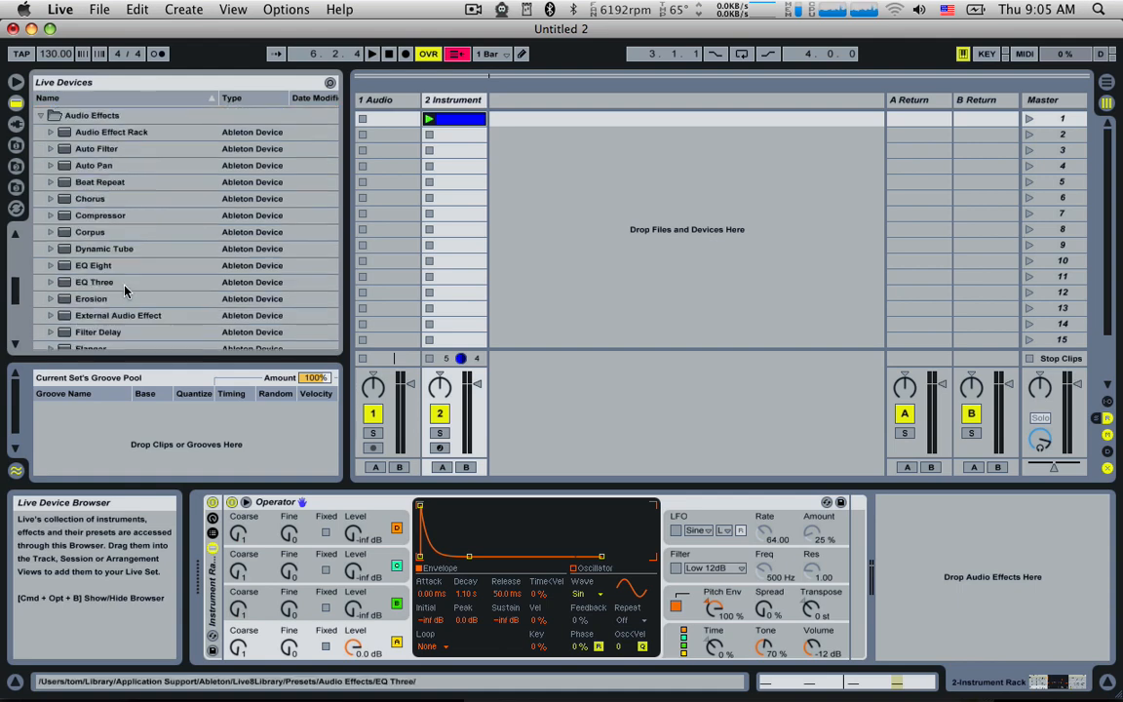
pyautogui.moveTo(103, 164)
pyautogui.mouseDown()
pyautogui.moveTo(633, 449)
pyautogui.moveTo(866, 551)
pyautogui.moveTo(854, 554)
pyautogui.moveTo(872, 616)
pyautogui.mouseUp()
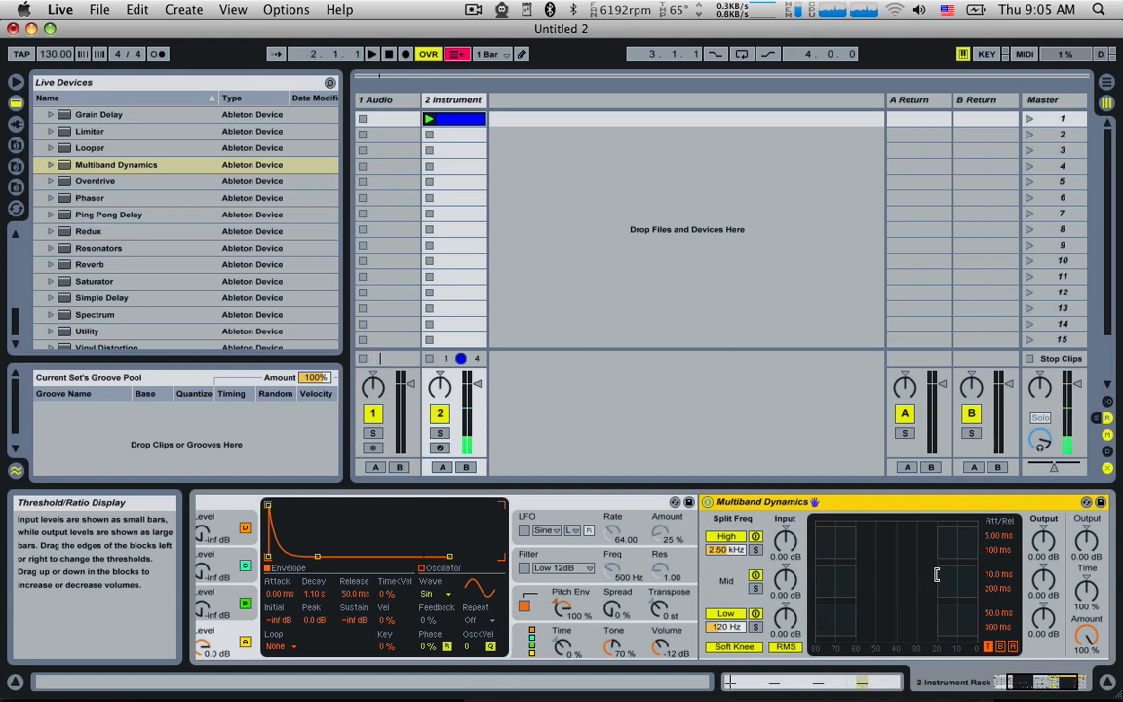
# - Compress Multiband Dynamics' mid band above −40.5 dB at a 1:2.04 ratio, and raise its output gain to 16.8 dB
pyautogui.moveTo(904, 581); pyautogui.dragTo(953, 579)
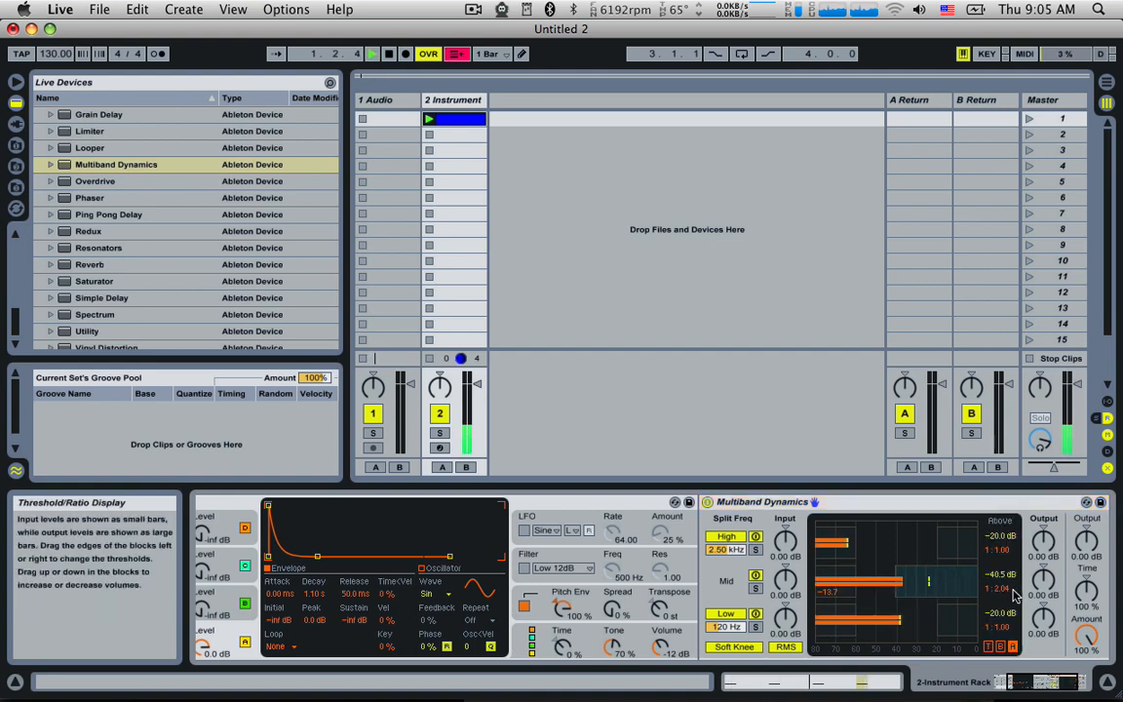
pyautogui.moveTo(1043, 581); pyautogui.dragTo(1043, 527)
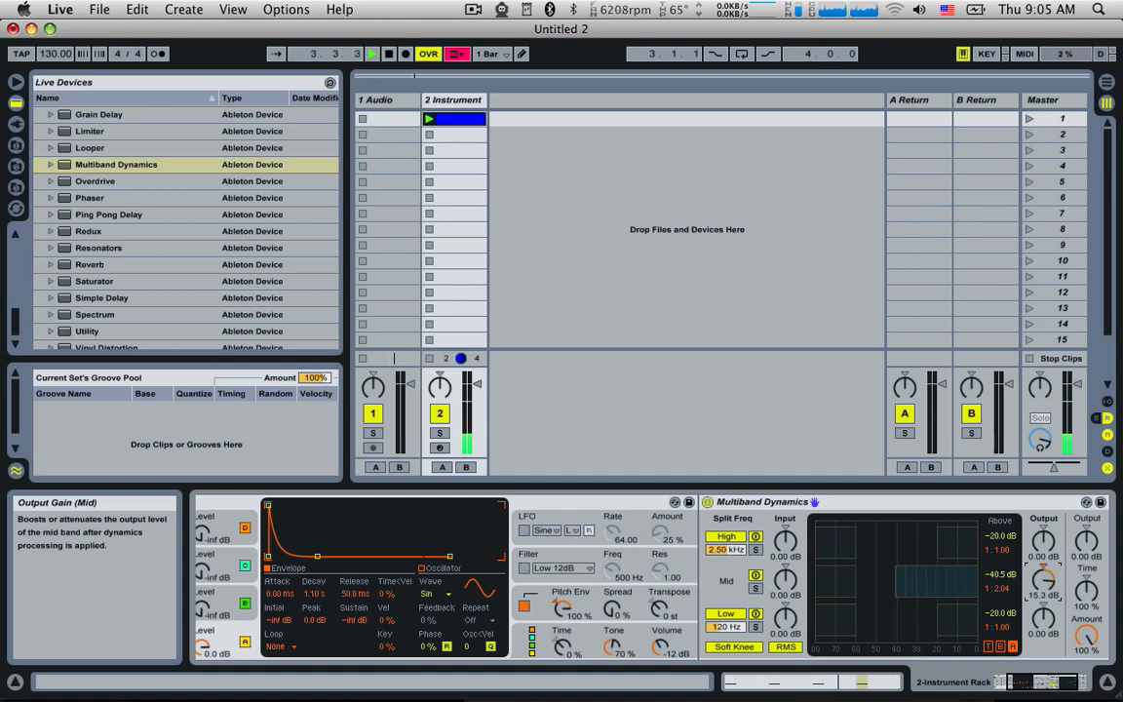
pyautogui.moveTo(1039, 584); pyautogui.dragTo(1039, 576)
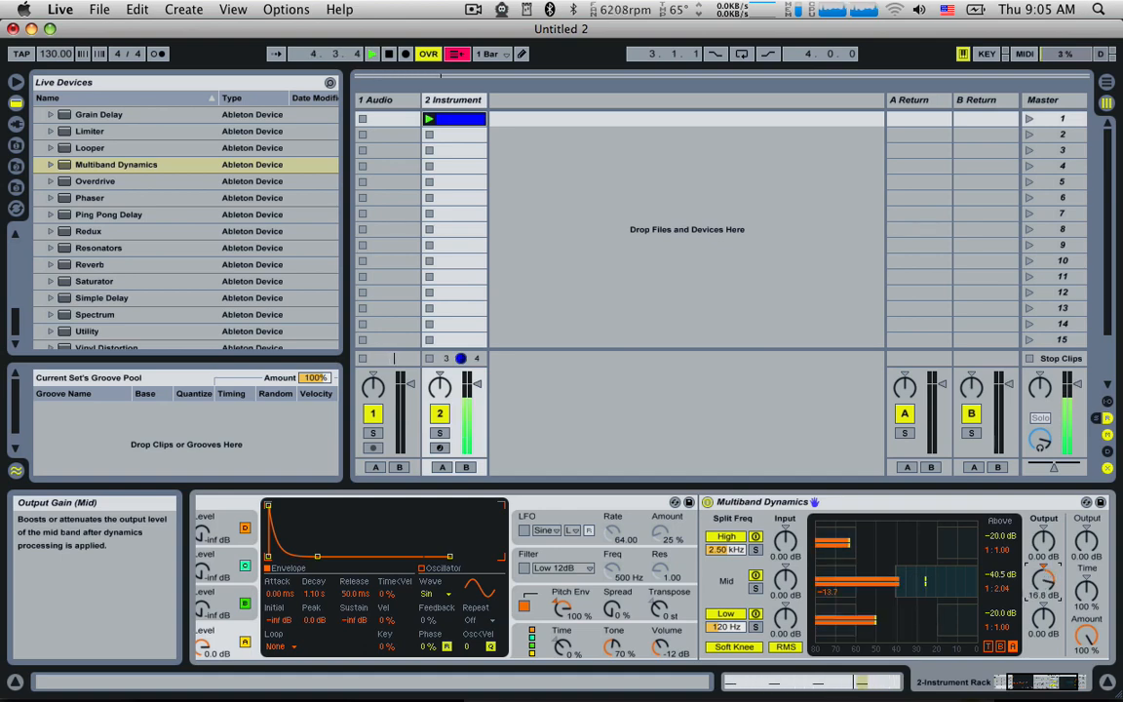
# - Set Operator's pitch envelope release to 20.1 ms, and stop playback
pyautogui.moveTo(1051, 682); pyautogui.dragTo(1019, 682)
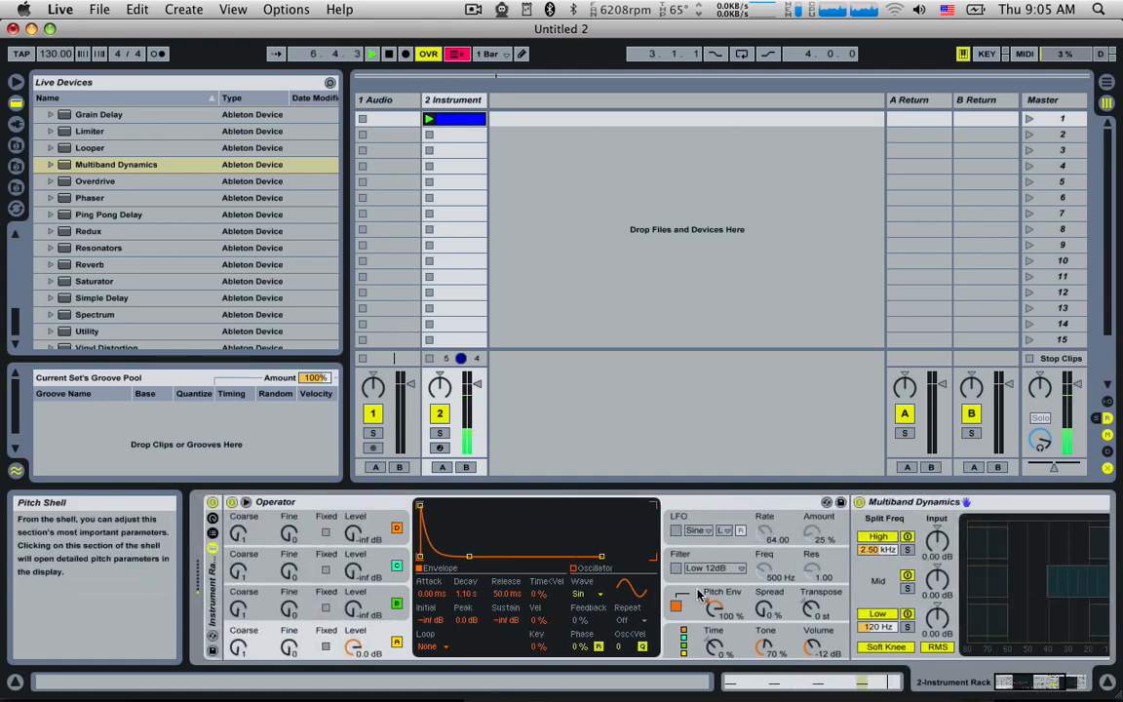
pyautogui.click(722, 603)
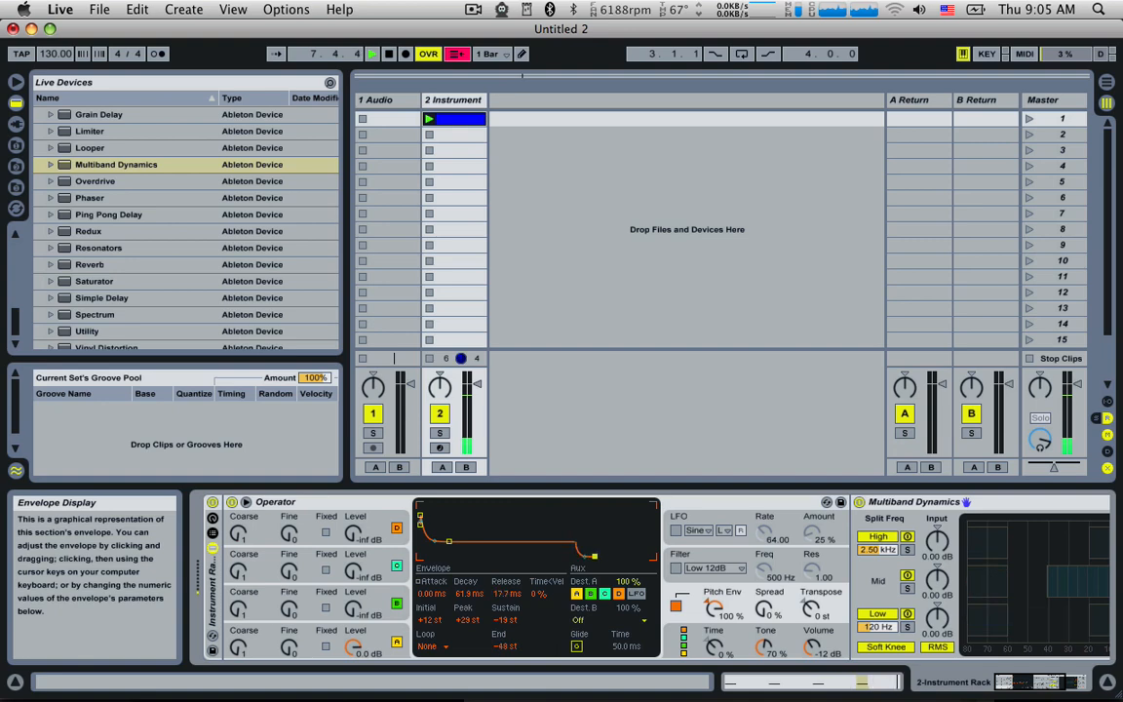
pyautogui.moveTo(594, 557)
pyautogui.mouseDown()
pyautogui.moveTo(597, 520)
pyautogui.moveTo(609, 516)
pyautogui.moveTo(594, 514)
pyautogui.moveTo(606, 512)
pyautogui.moveTo(595, 557)
pyautogui.mouseUp()
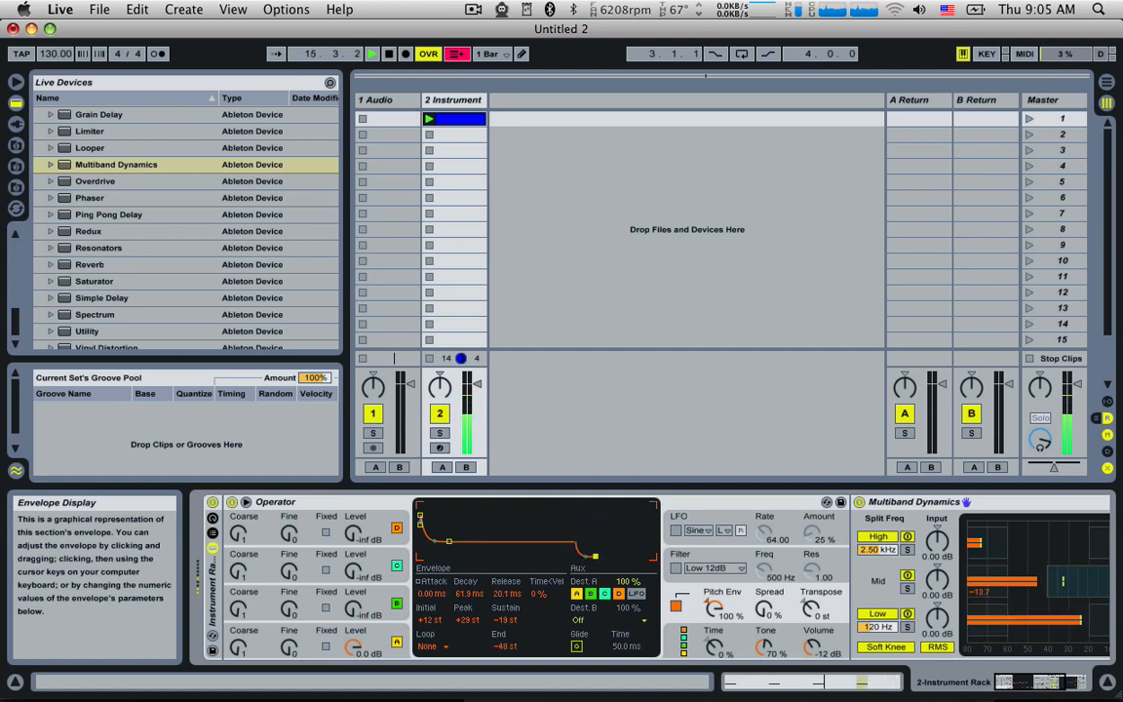
pyautogui.press('space')
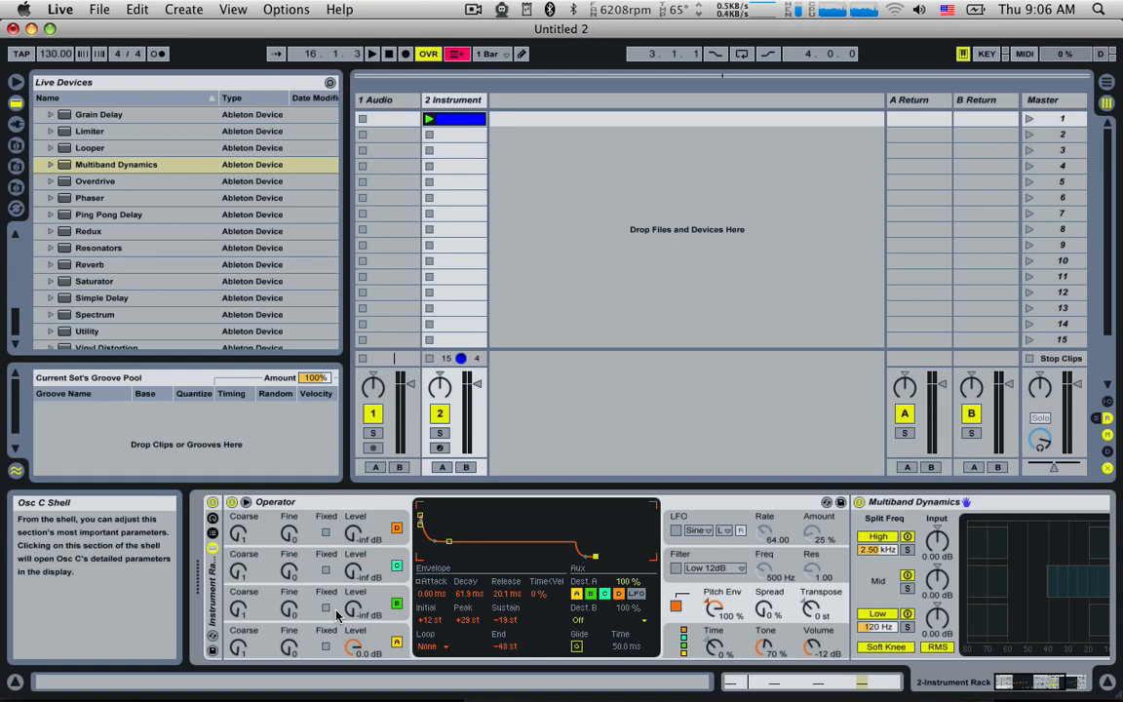
# - Set oscillator B's waveform to Noise White and raise its level to −52 dB during playback
pyautogui.click(261, 592)
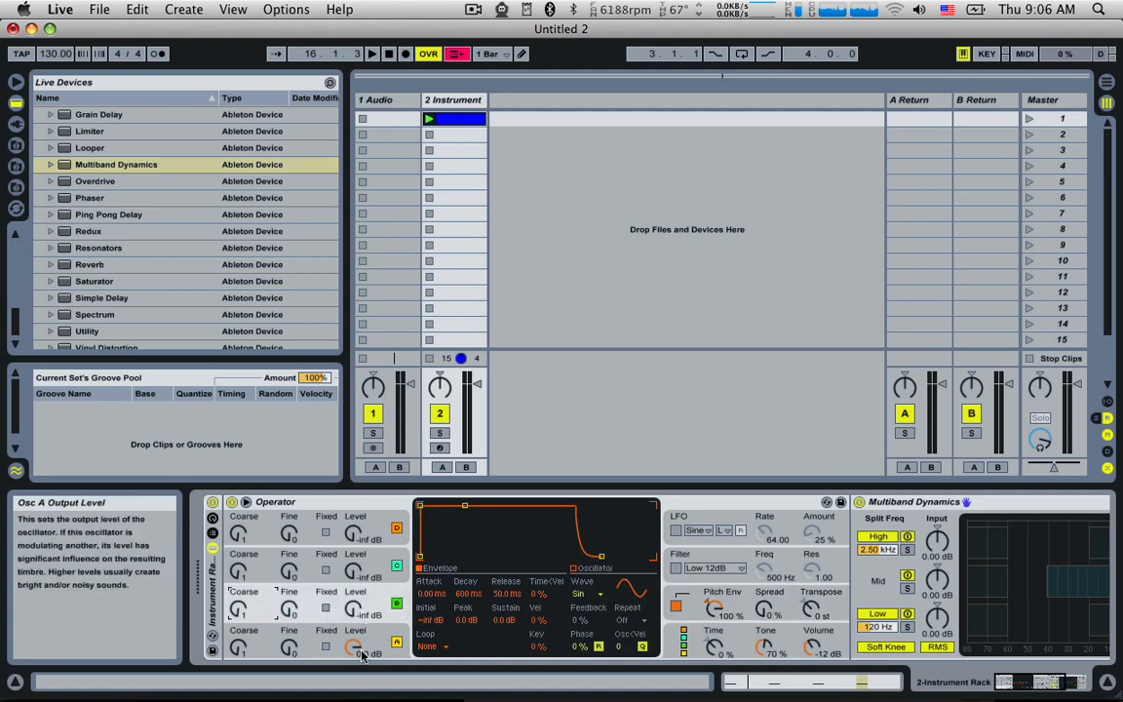
pyautogui.click(585, 594)
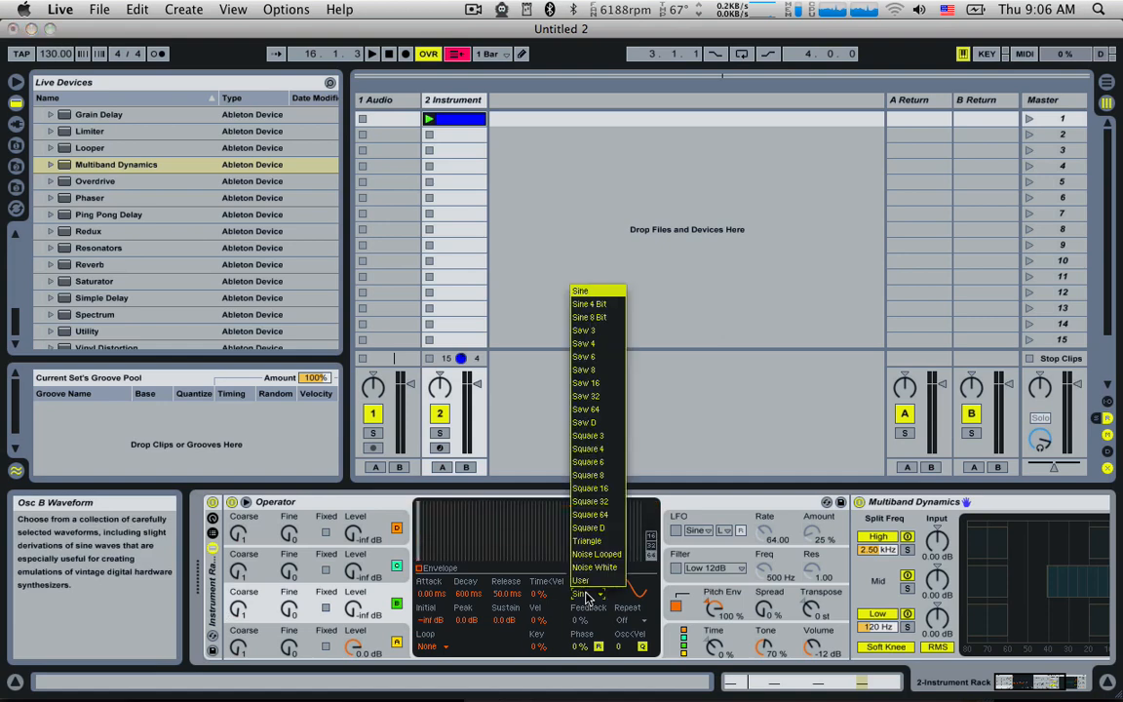
pyautogui.click(589, 568)
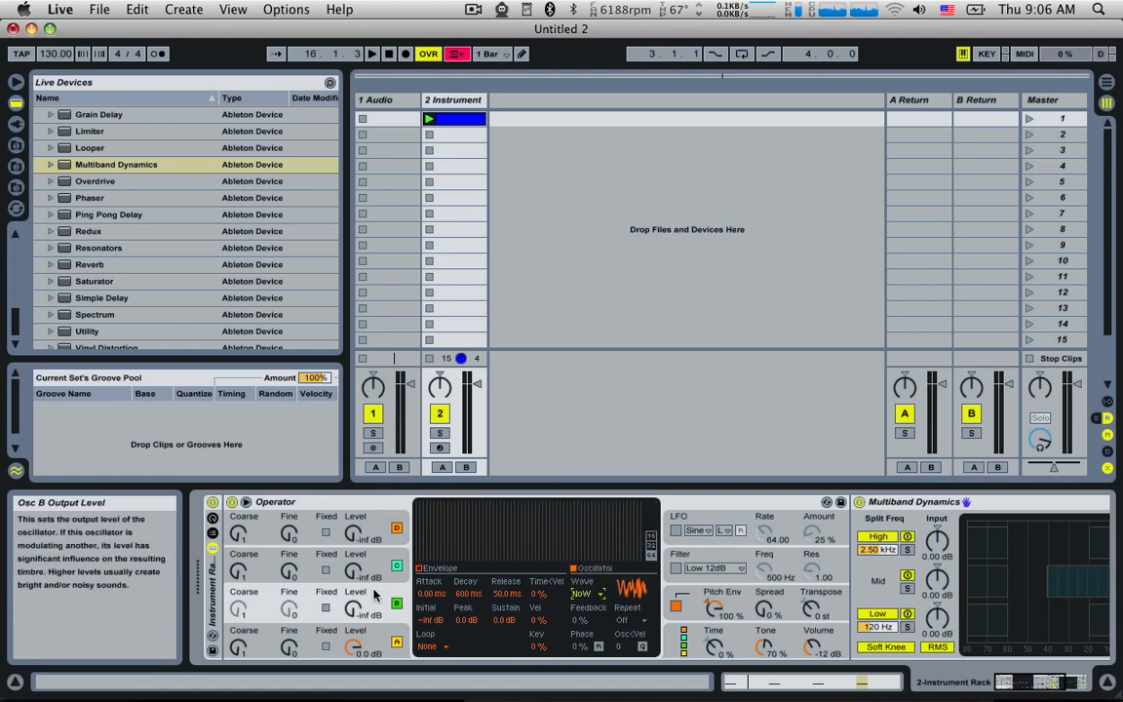
pyautogui.press('space')
pyautogui.moveTo(359, 611); pyautogui.dragTo(359, 599)
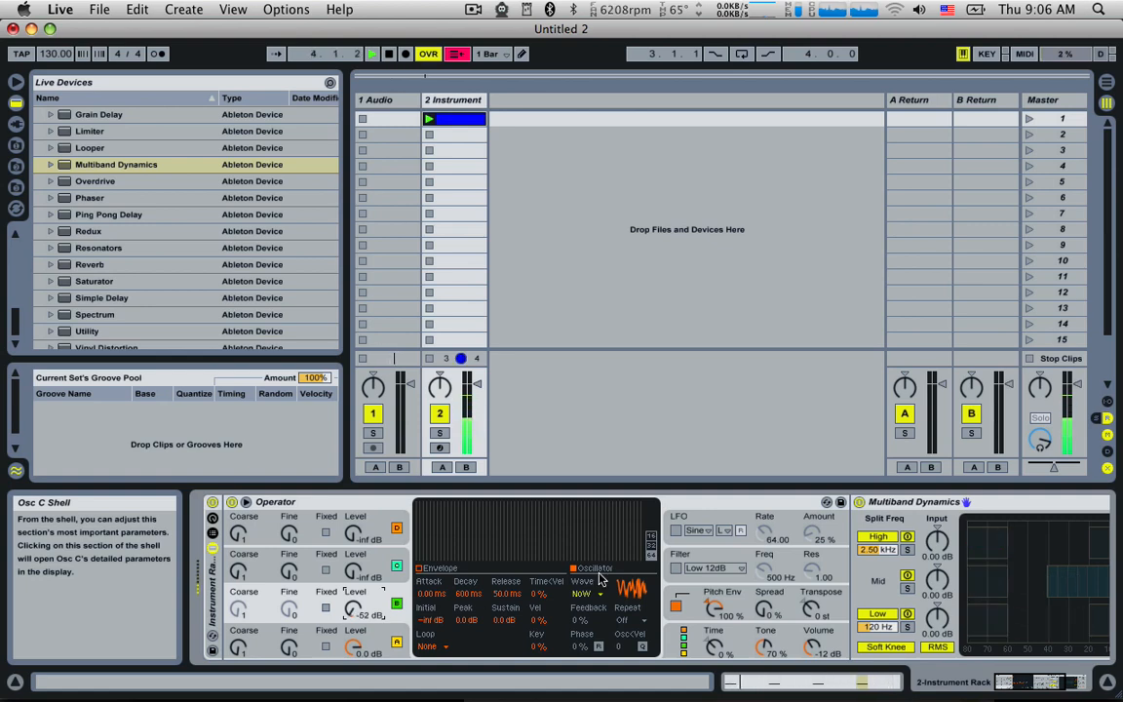
# - Enable Operator's filter at 30 Hz with resonance 1.08, envelope amount 100% and filter envelope decay 666 ms
pyautogui.click(673, 571)
pyautogui.click(675, 569)
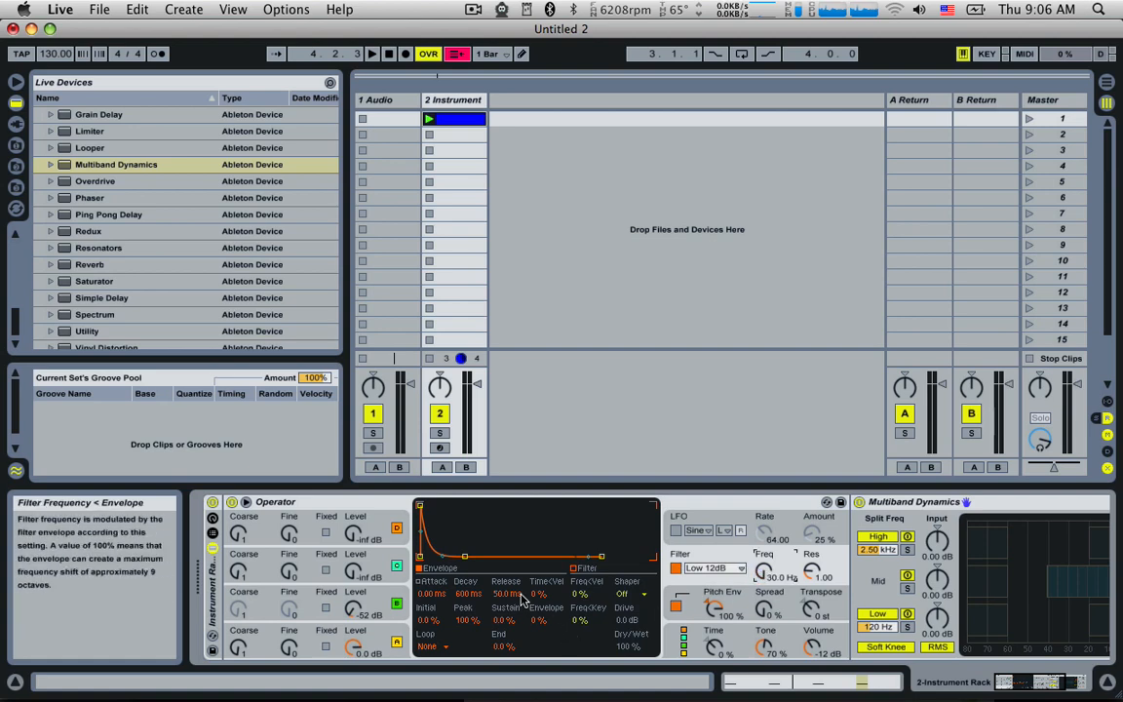
pyautogui.moveTo(537, 620); pyautogui.dragTo(537, 616)
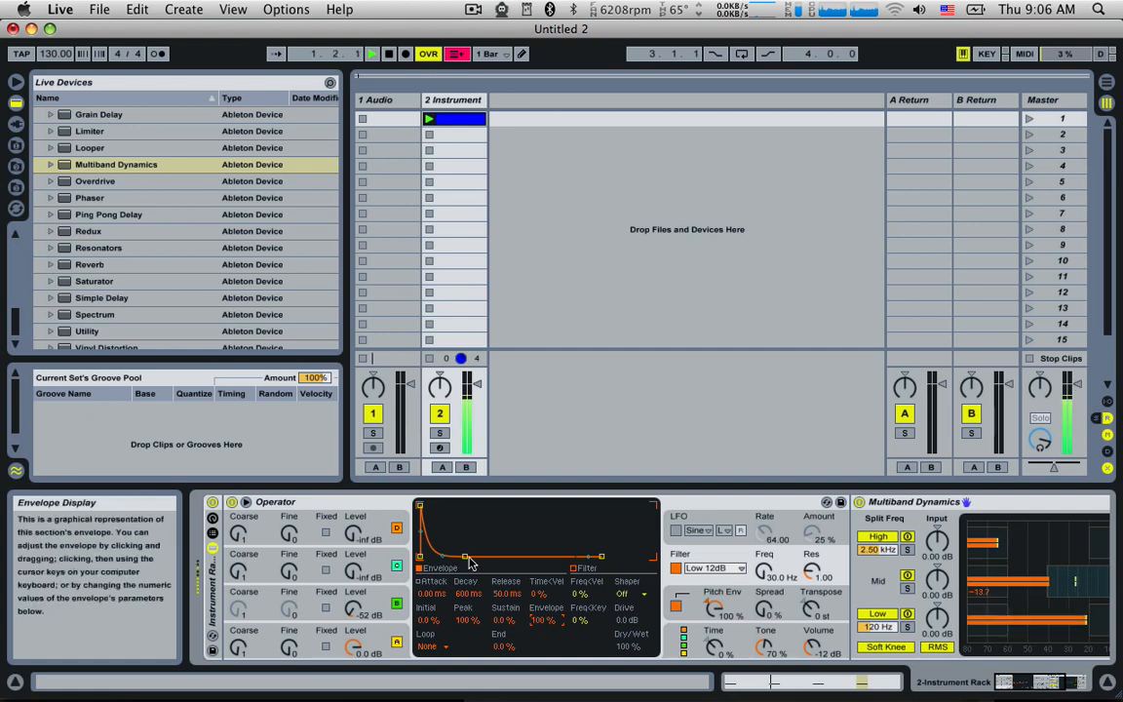
pyautogui.moveTo(466, 556); pyautogui.dragTo(465, 556)
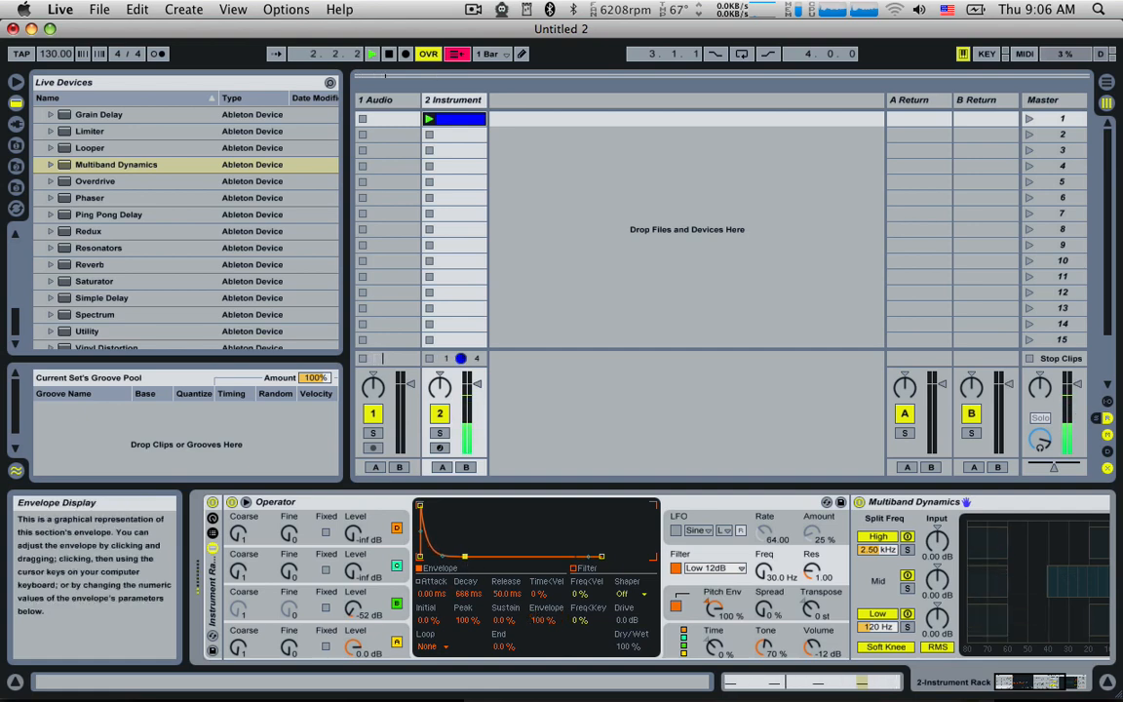
pyautogui.moveTo(811, 572)
pyautogui.mouseDown()
pyautogui.moveTo(803, 552)
pyautogui.moveTo(810, 590)
pyautogui.mouseUp()
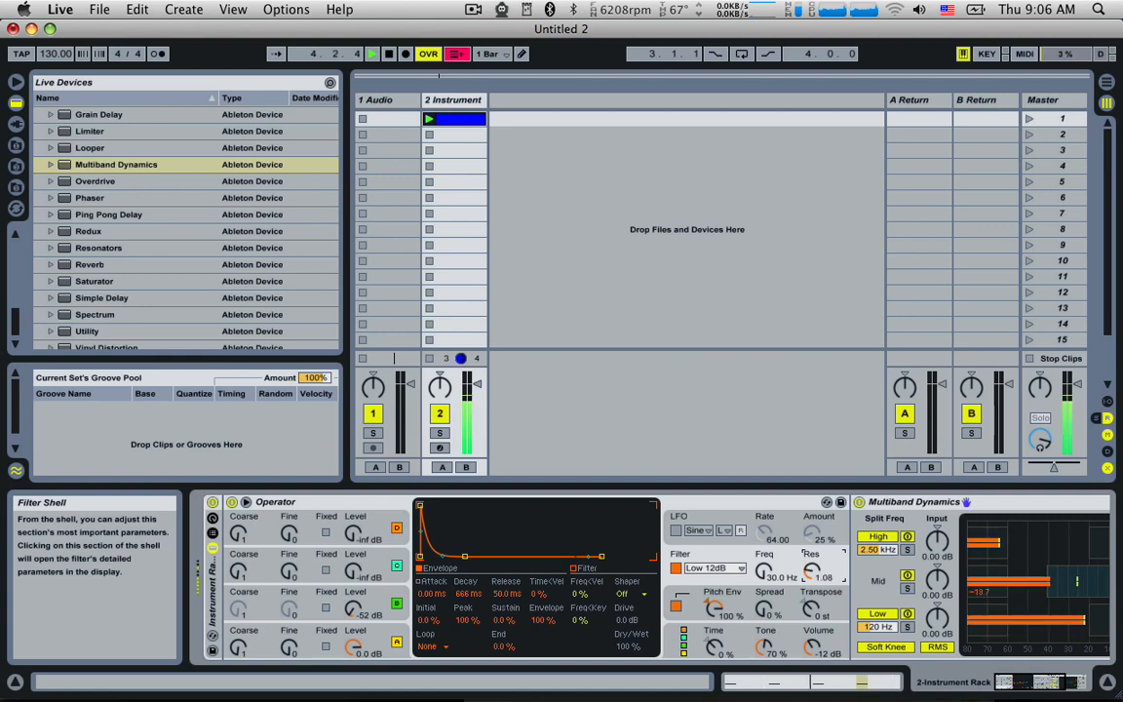
# - Try a Square D waveform on oscillator B with a fixed frequency of 199 Hz and a level of −64 dB
pyautogui.moveTo(353, 609); pyautogui.dragTo(353, 597)
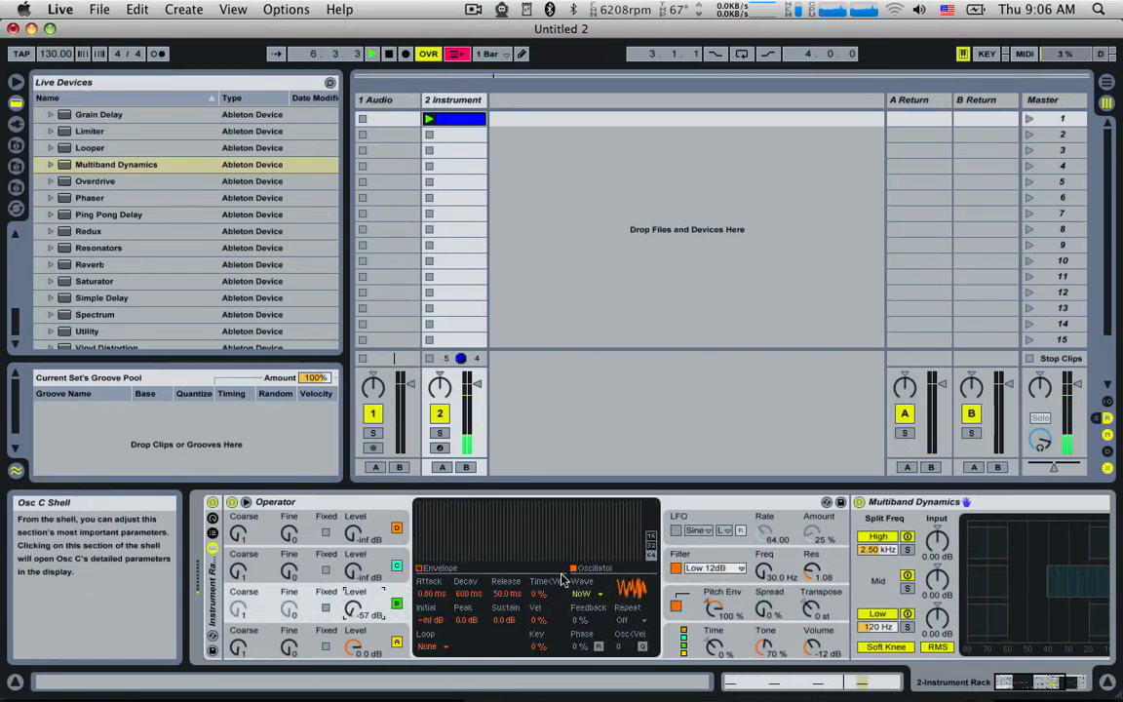
pyautogui.click(583, 592)
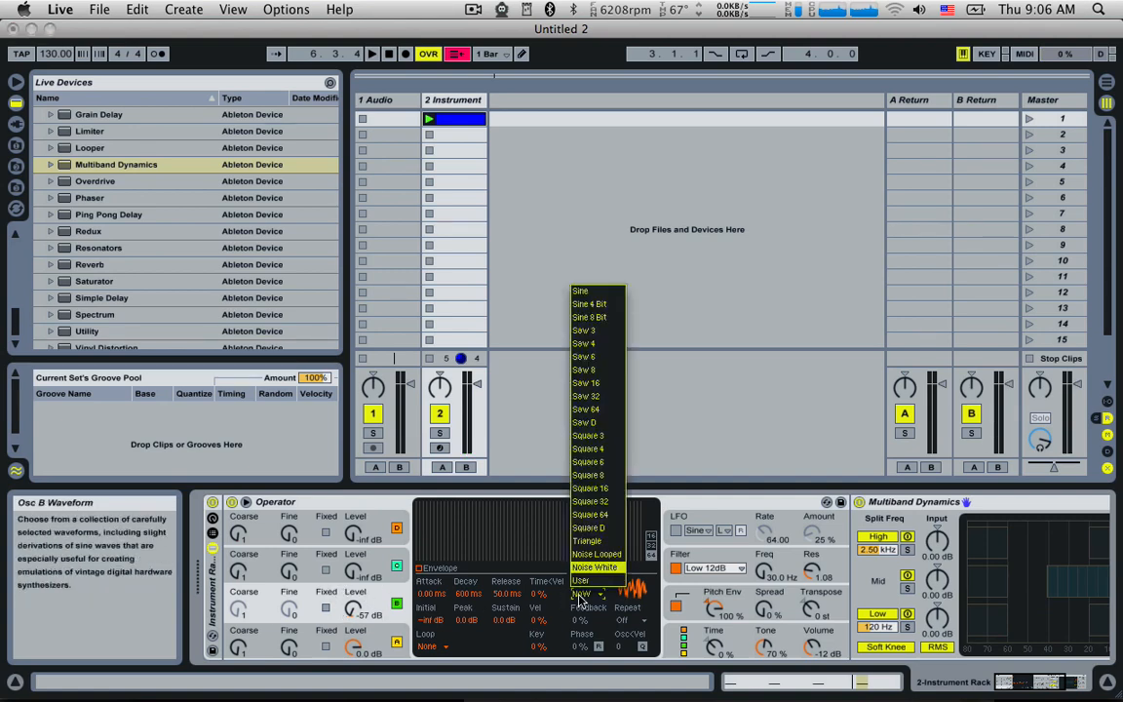
pyautogui.click(589, 527)
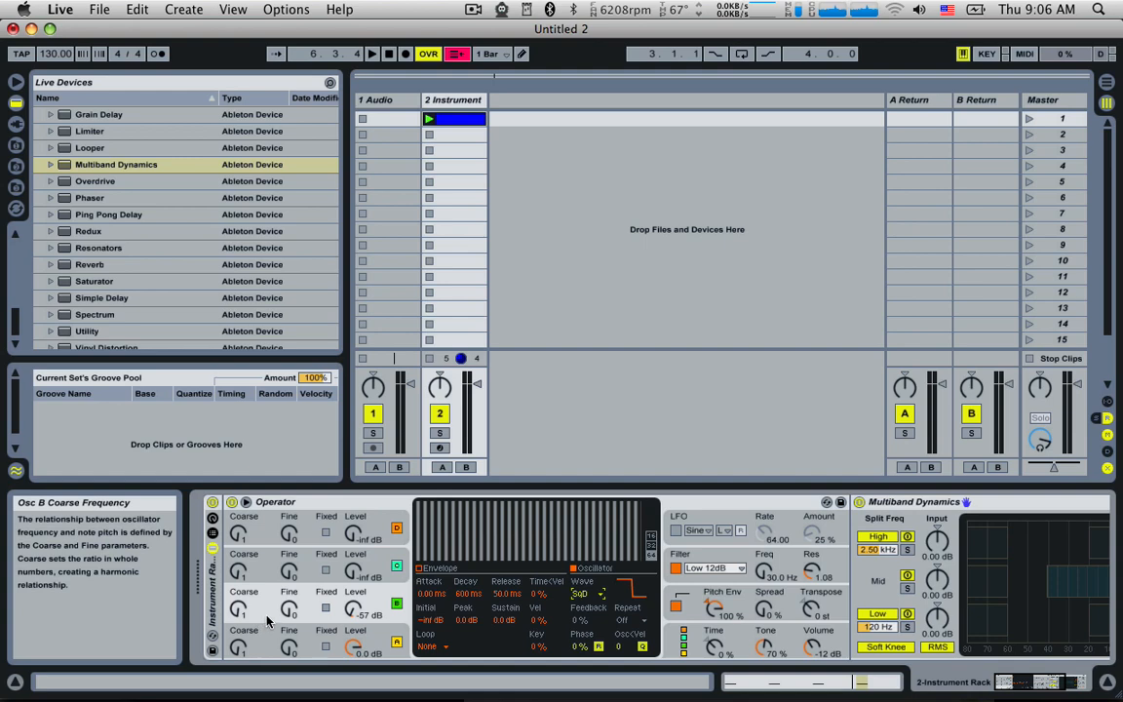
pyautogui.click(326, 610)
pyautogui.press('space')
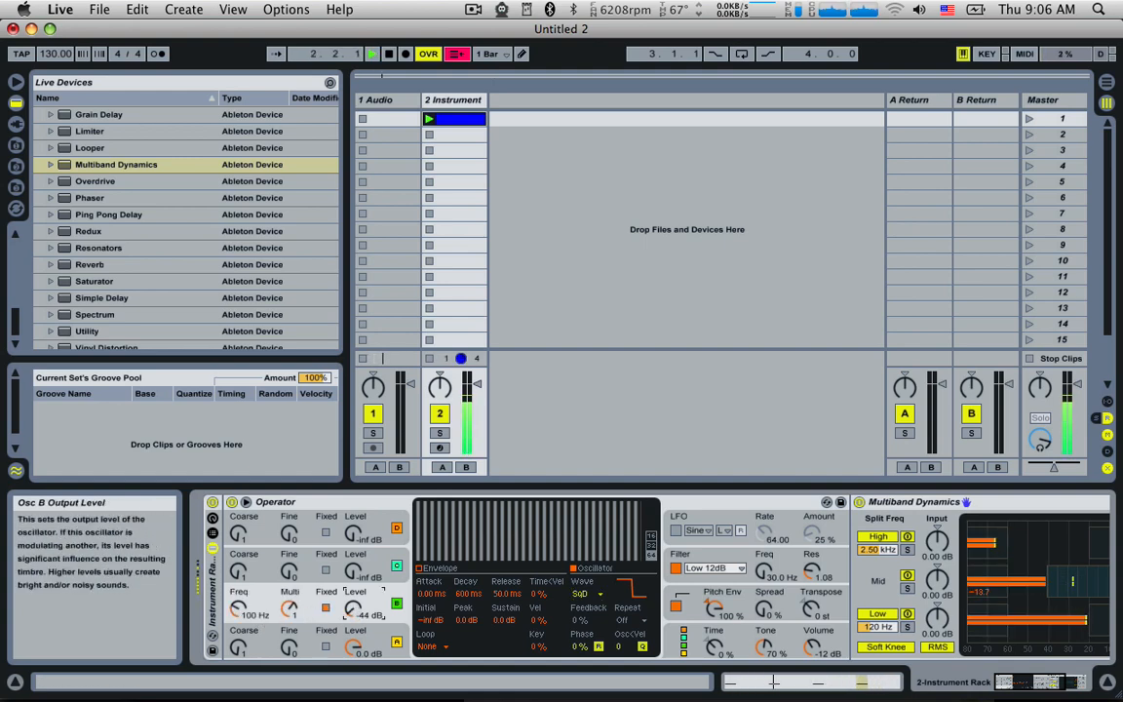
pyautogui.click(234, 606)
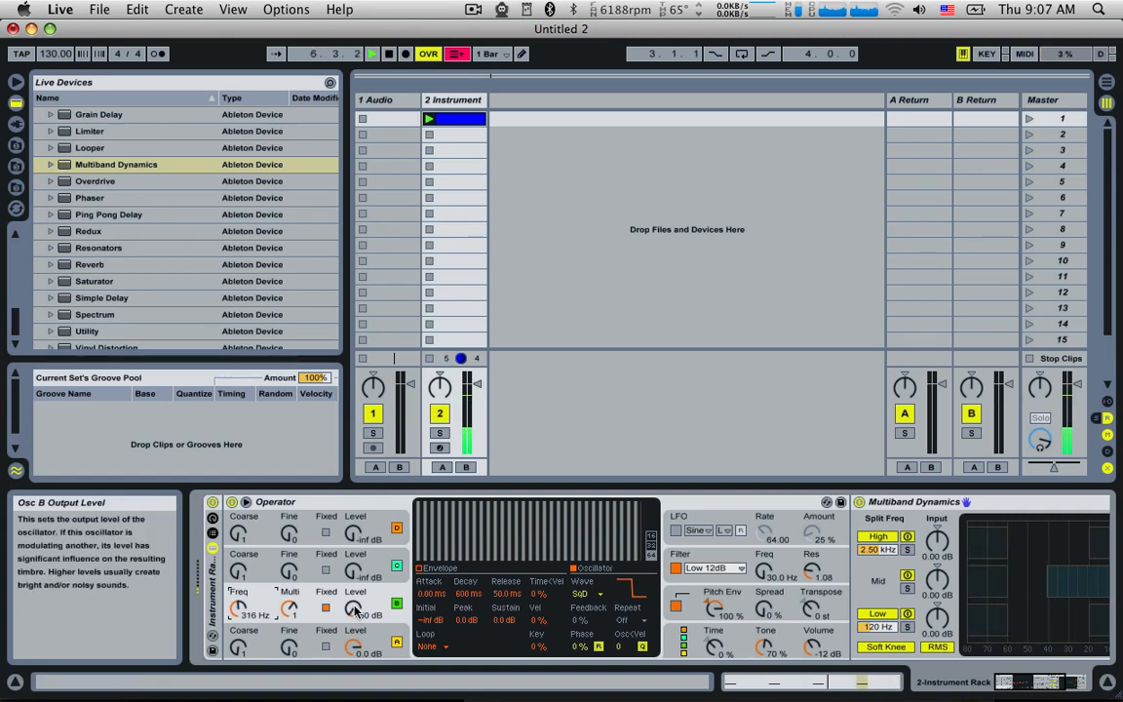
pyautogui.click(237, 606)
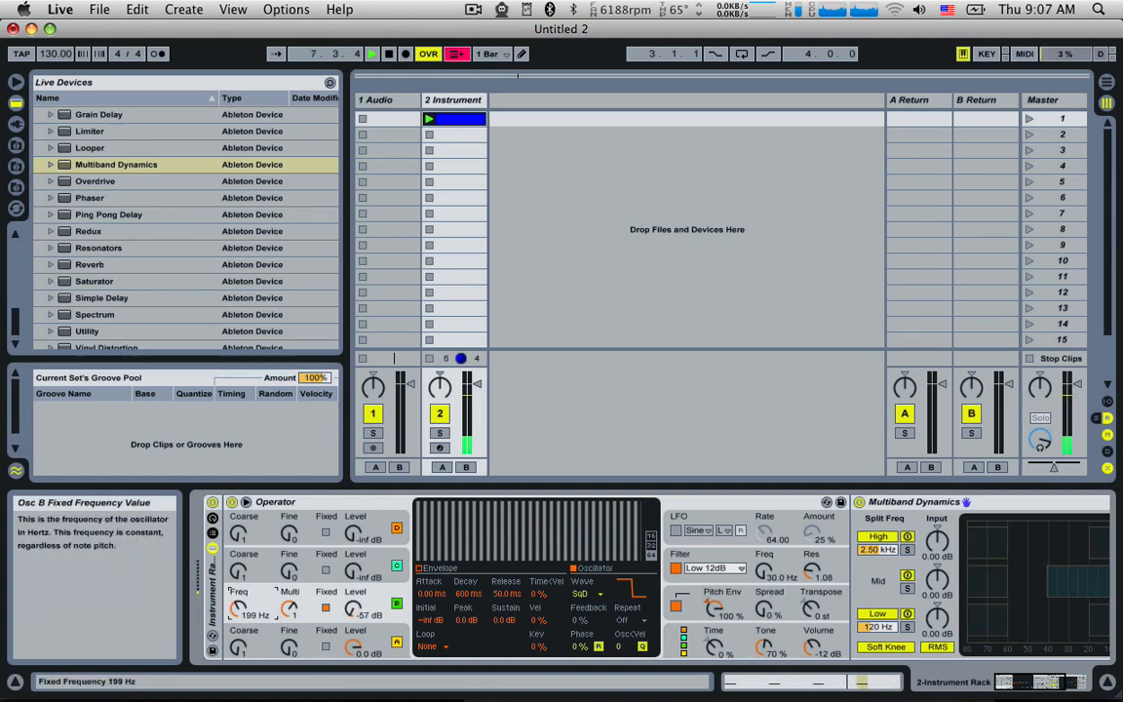
pyautogui.moveTo(353, 607); pyautogui.dragTo(353, 610)
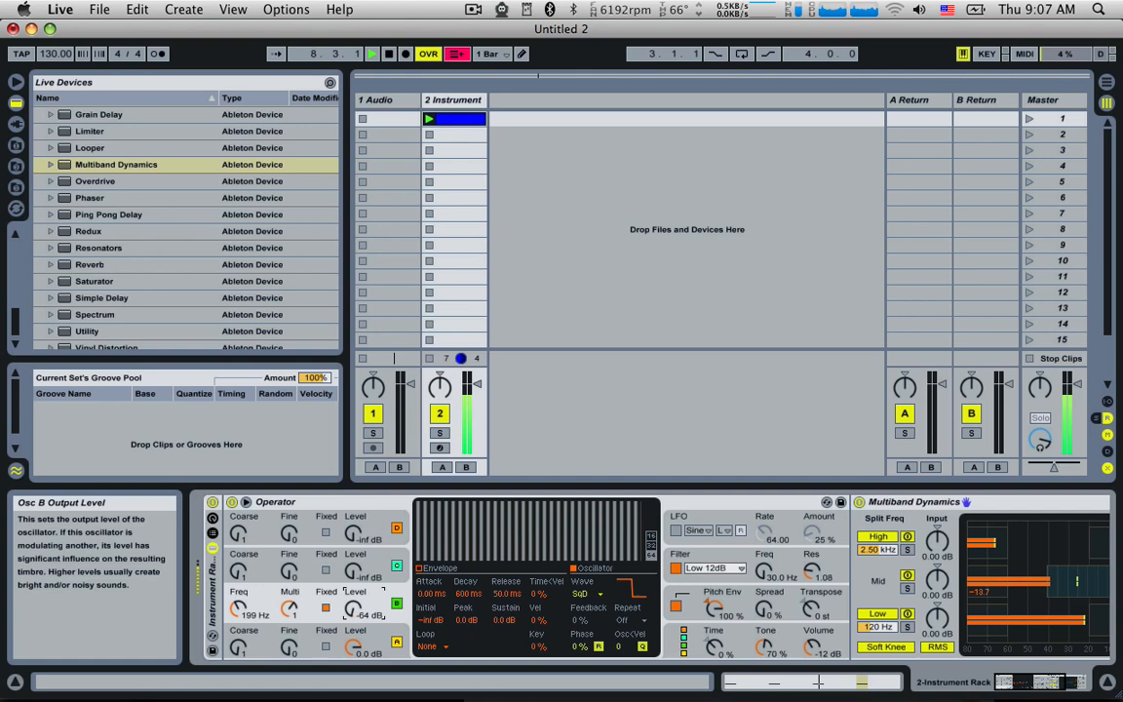
# - Set oscillator B's waveform to Noise White at a level of −54 dB, and stop playback
pyautogui.click(588, 592)
pyautogui.click(609, 577)
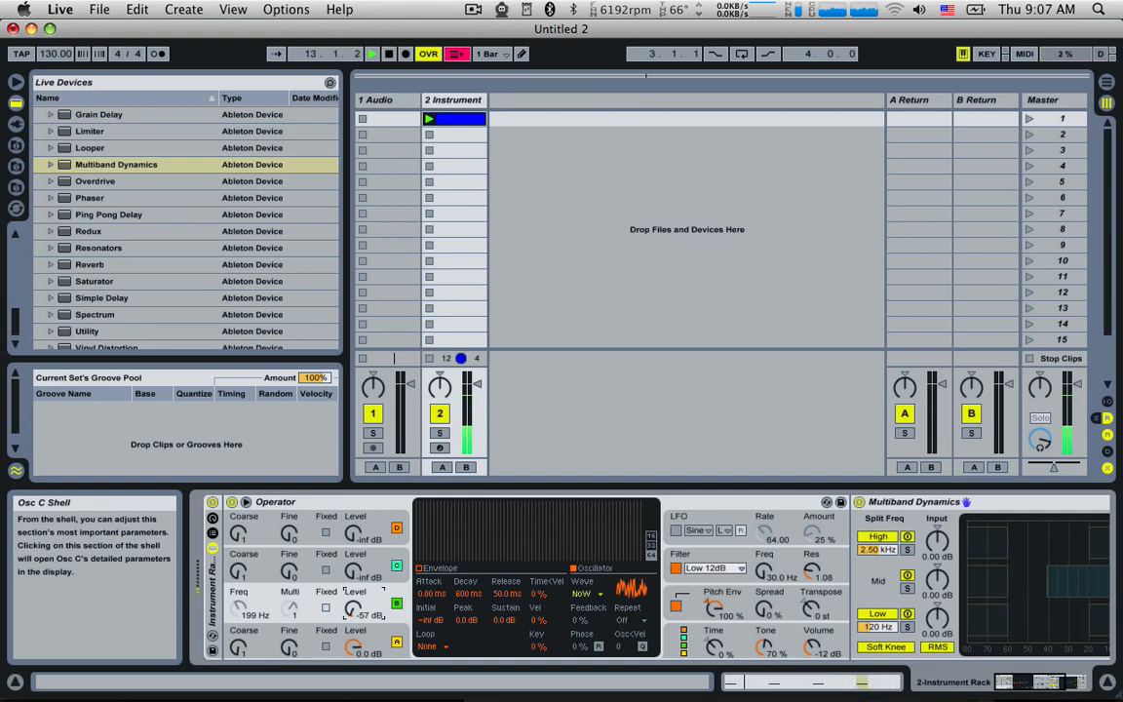
pyautogui.moveTo(353, 608); pyautogui.dragTo(353, 604)
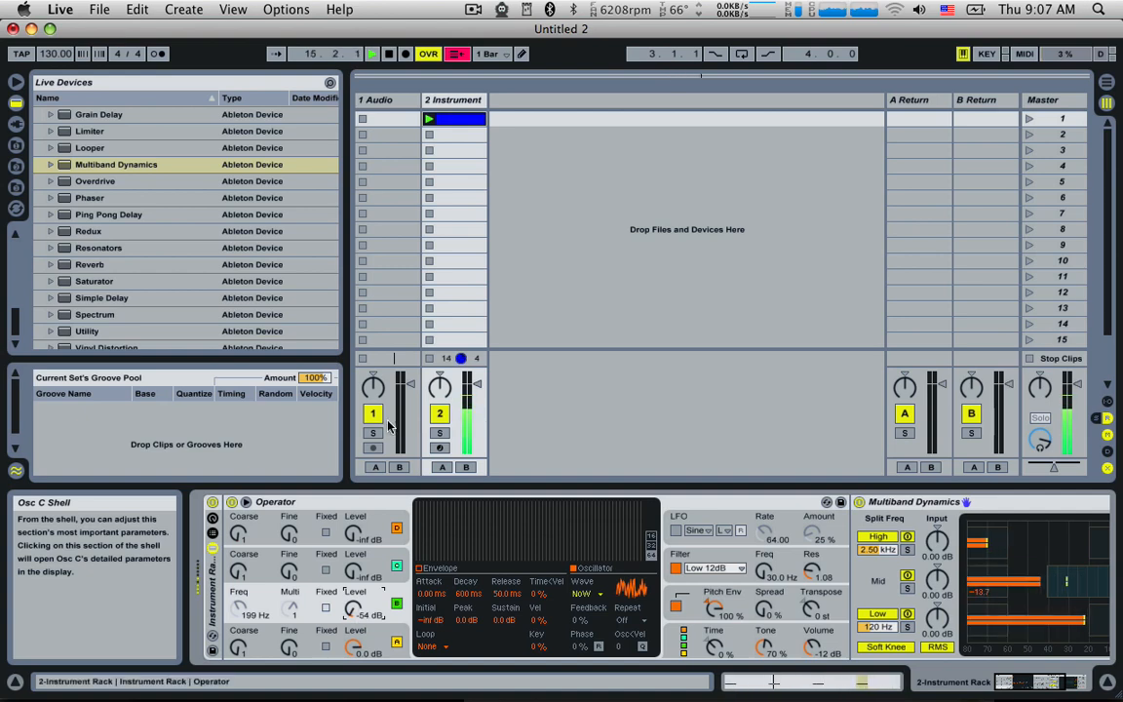
pyautogui.press('space')
# - Open the instrument track's MIDI clip and add C2 sixteenth notes at 1.1.2, 1.1.3 and 1.1.4
pyautogui.doubleClick(453, 118)
pyautogui.click(499, 502)
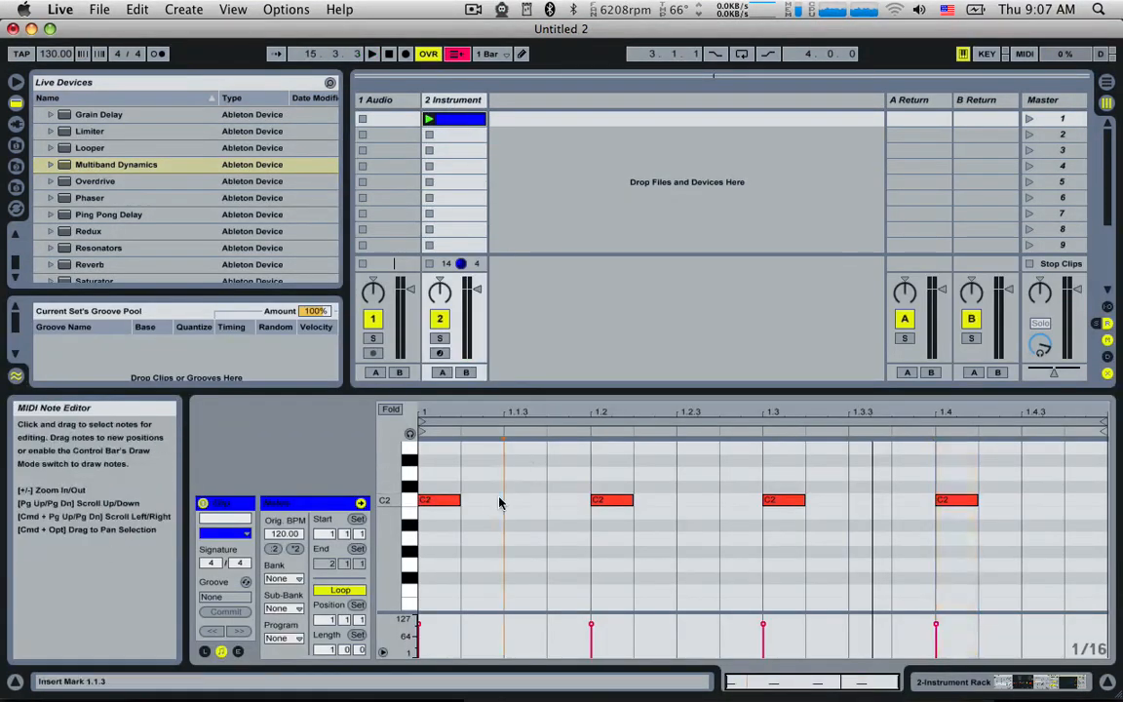
pyautogui.press('space')
pyautogui.press('space')
pyautogui.doubleClick(487, 500)
pyautogui.doubleClick(527, 501)
pyautogui.doubleClick(569, 502)
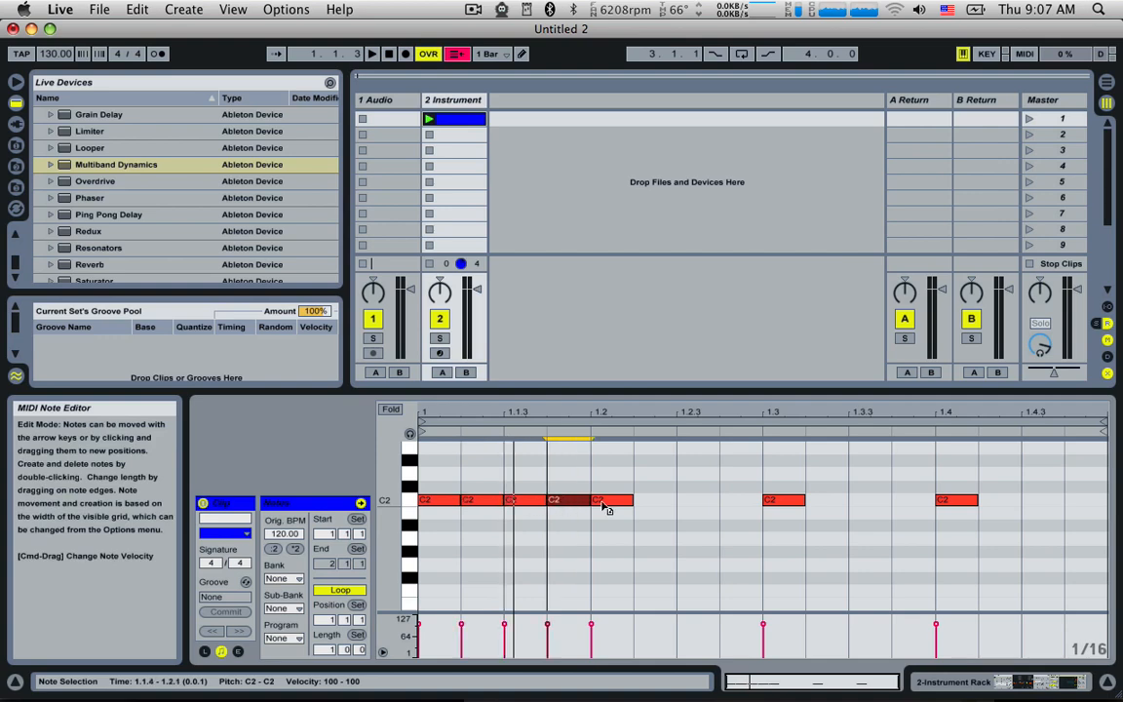
# - Remove the C2 note at 1.1.4 and add C2 notes at 1.2.3, 1.2.4, 1.3.3 and 1.4.3
pyautogui.moveTo(601, 502); pyautogui.dragTo(719, 502)
pyautogui.doubleClick(742, 502)
pyautogui.press('space')
pyautogui.doubleClick(828, 502)
pyautogui.moveTo(828, 502); pyautogui.dragTo(872, 503)
pyautogui.doubleClick(1030, 504)
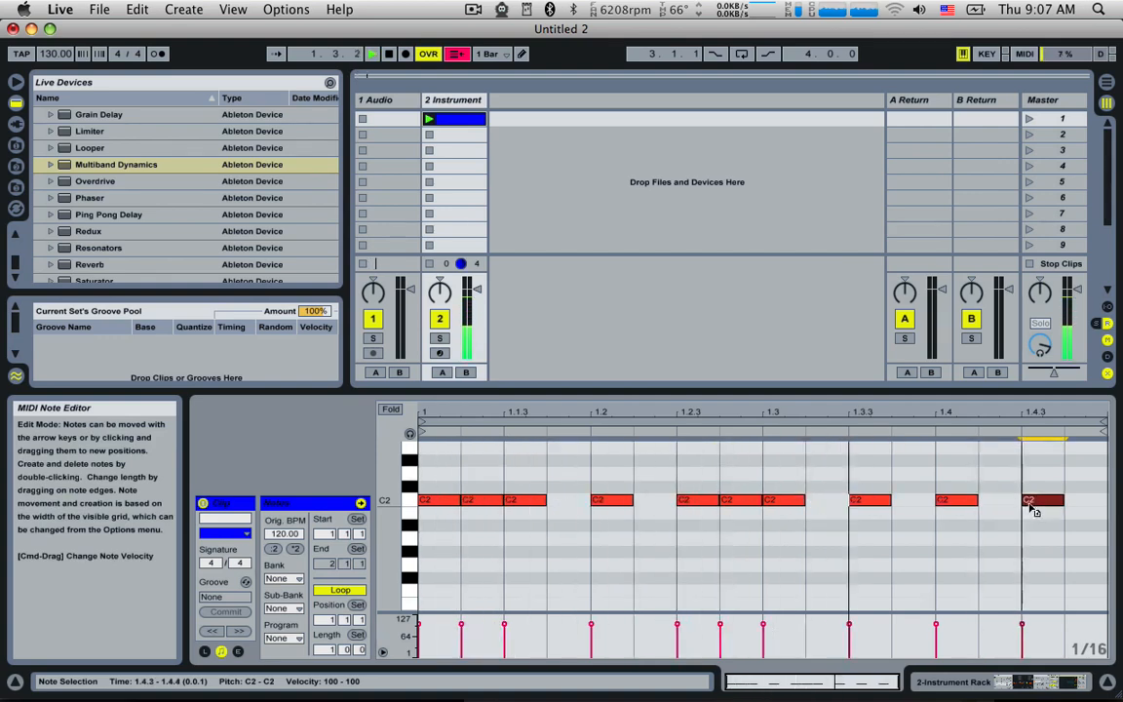
# - Delete the C2 notes at 1.2, 1.3.3 and 1.4, and select all remaining notes in the clip
pyautogui.doubleClick(626, 499)
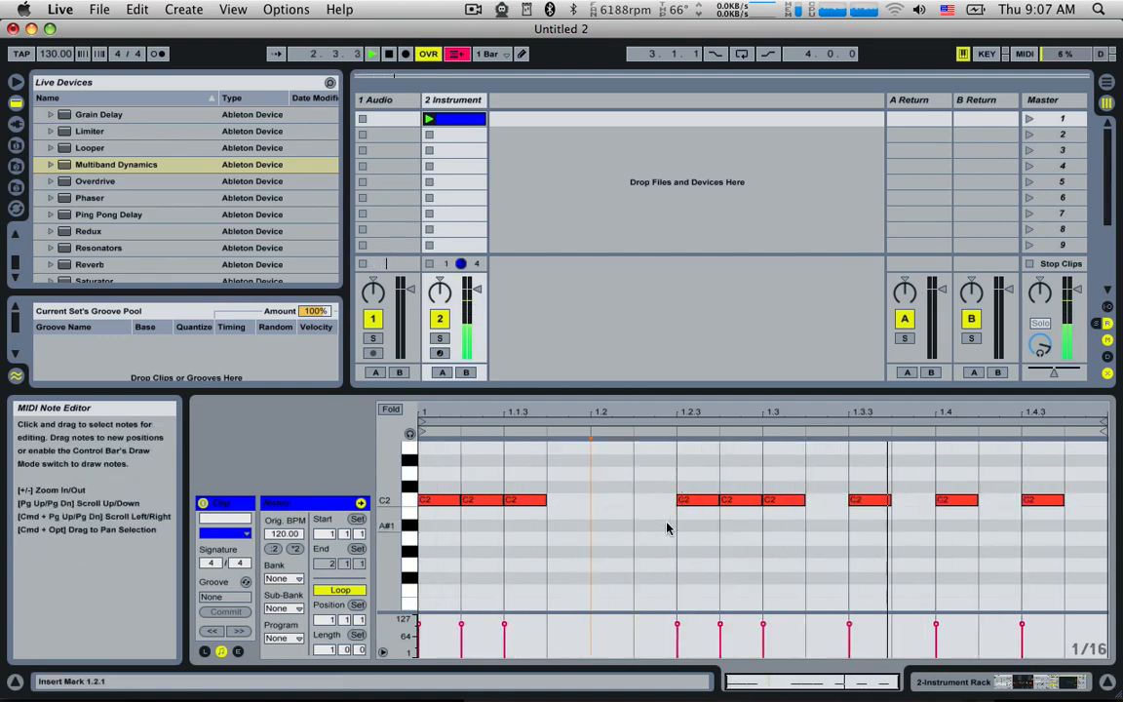
pyautogui.doubleClick(866, 499)
pyautogui.doubleClick(953, 501)
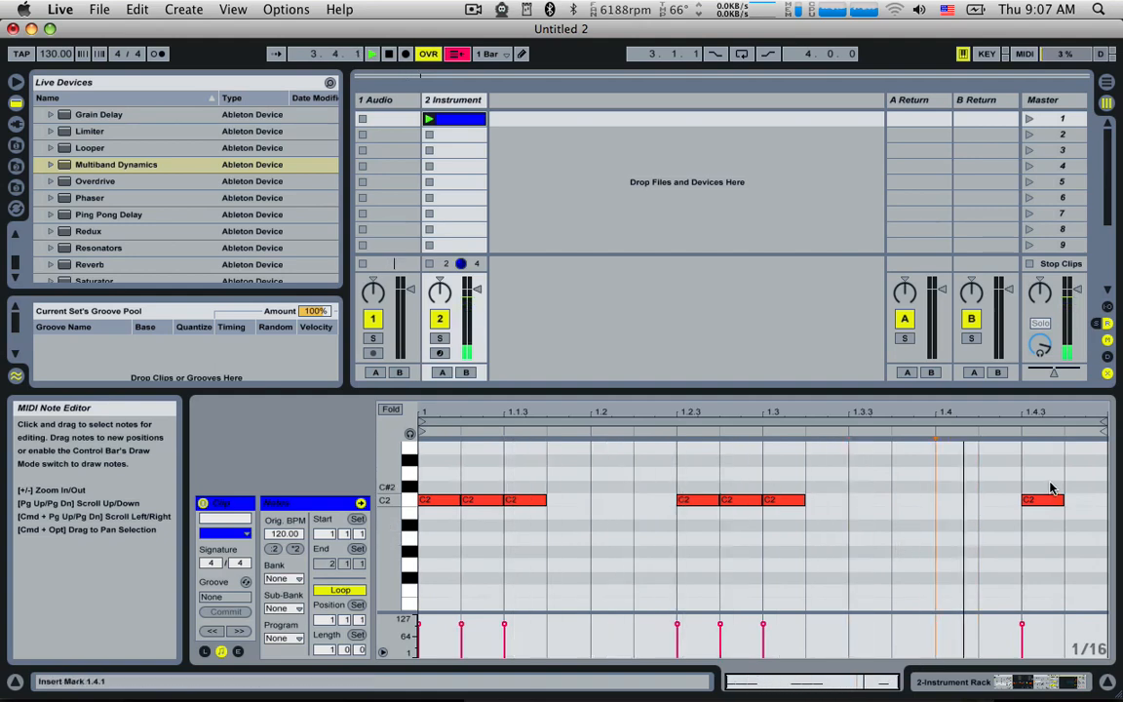
pyautogui.press('super+a')
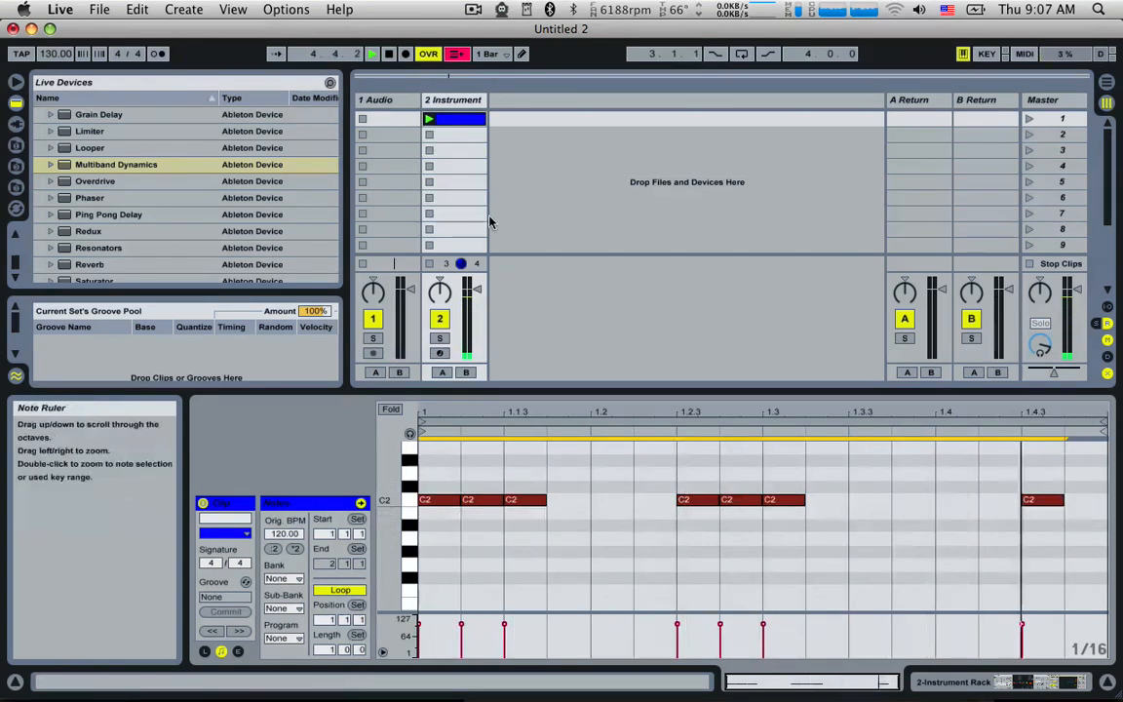
# - Delete all selected notes from the MIDI clip and show Operator's pitch envelope settings on the instrument track
pyautogui.press('Delete')
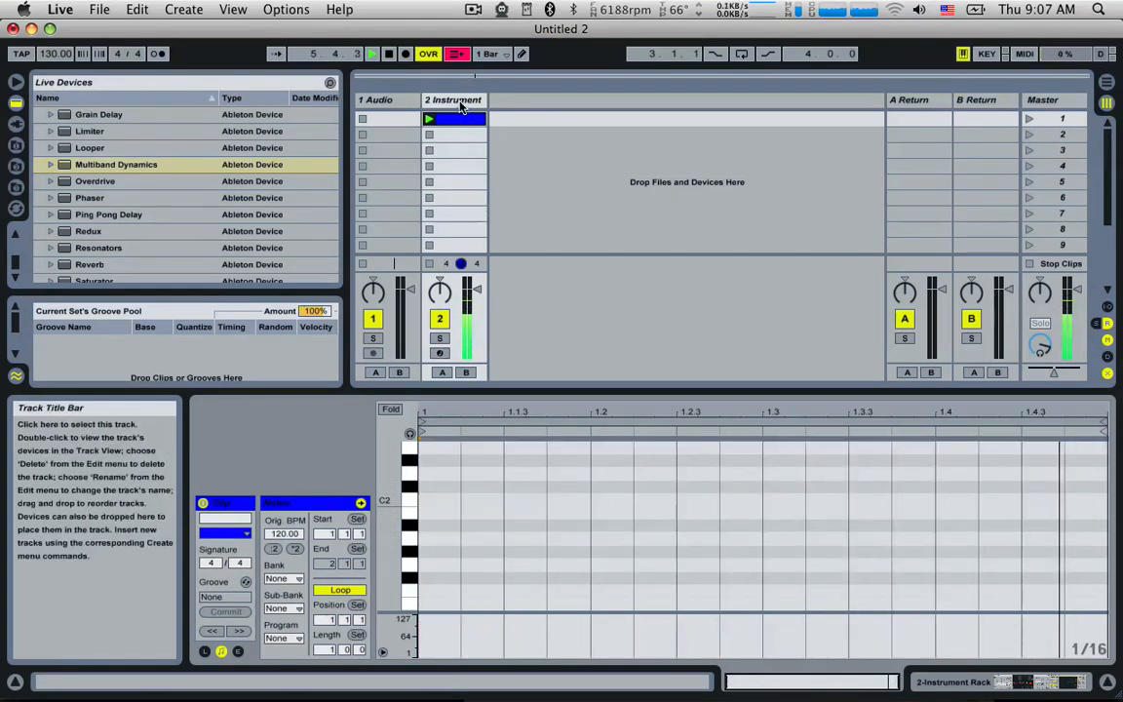
pyautogui.doubleClick(461, 107)
pyautogui.click(213, 517)
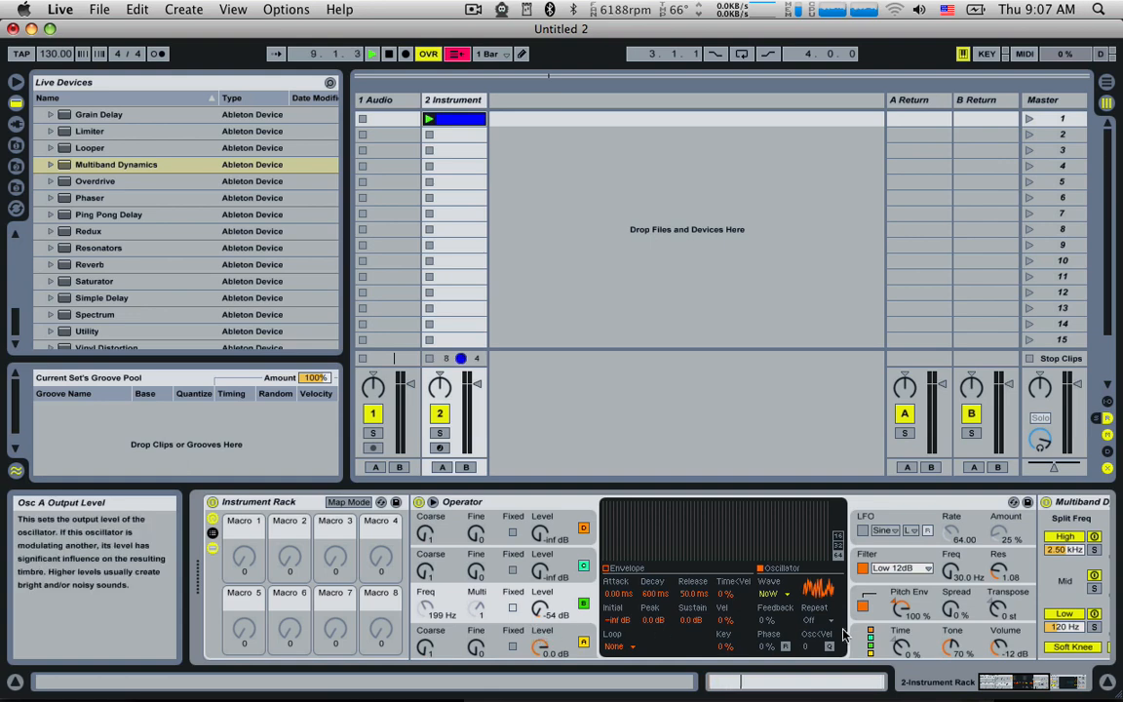
pyautogui.click(998, 610)
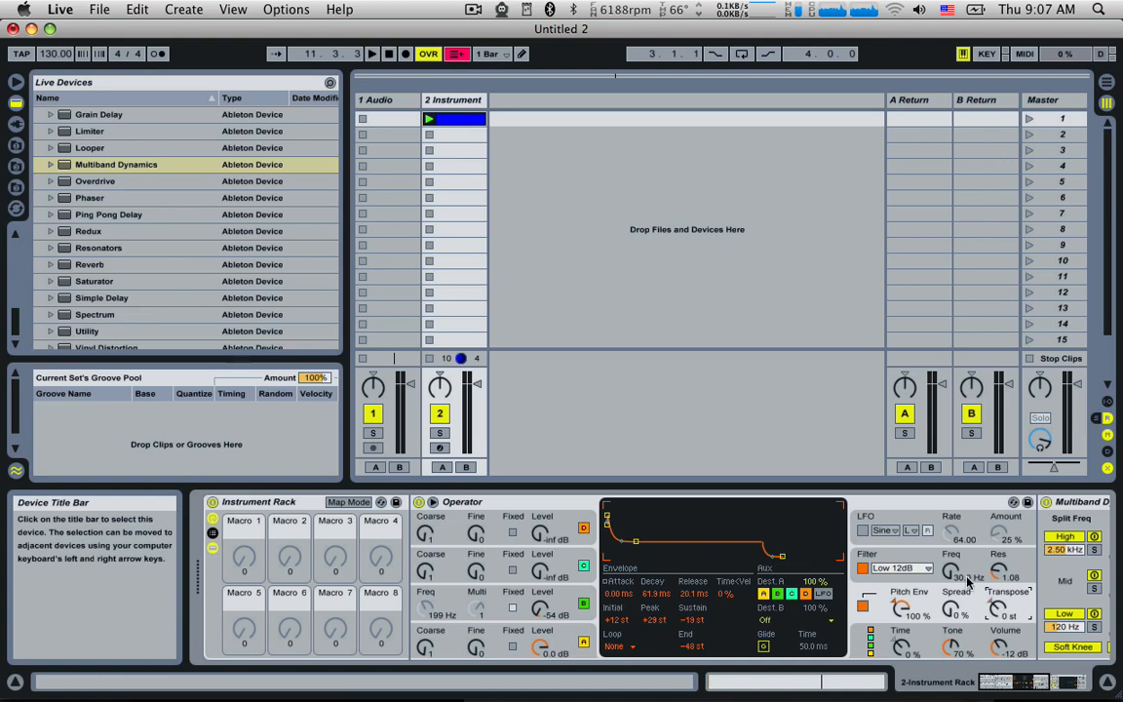
# - Reopen the instrument track's clip and add C2 sixteenth notes on the beats 1.1, 1.2, 1.3 and 1.4
pyautogui.doubleClick(453, 118)
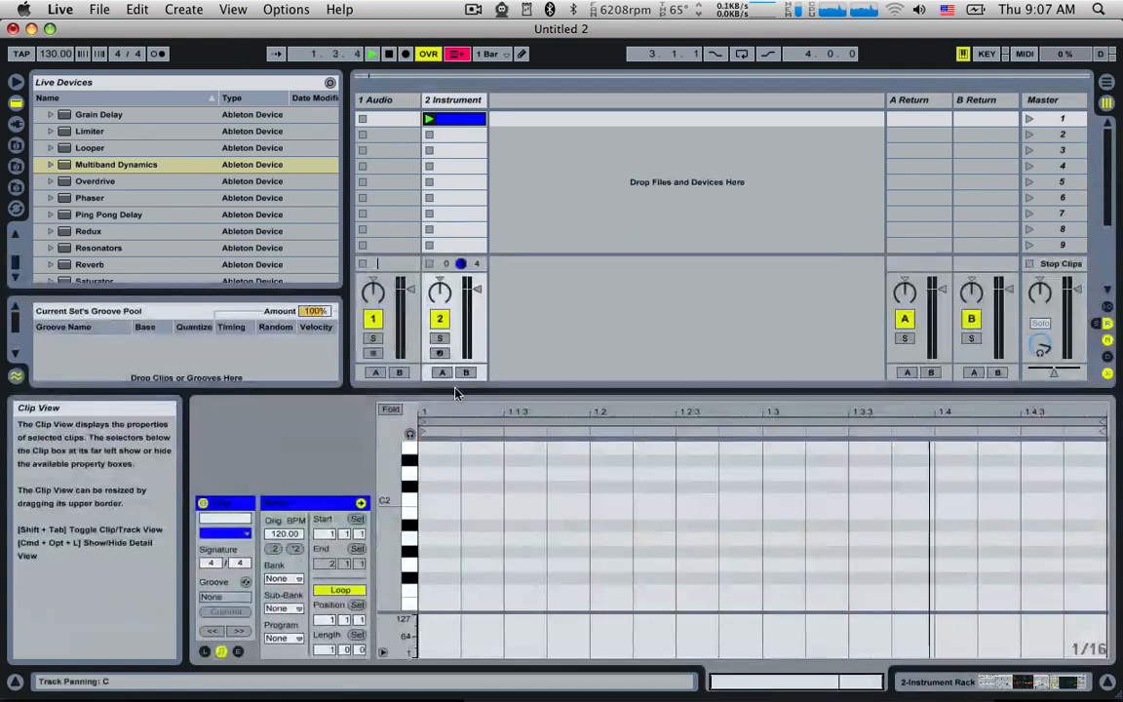
pyautogui.click(461, 477)
pyautogui.doubleClick(434, 501)
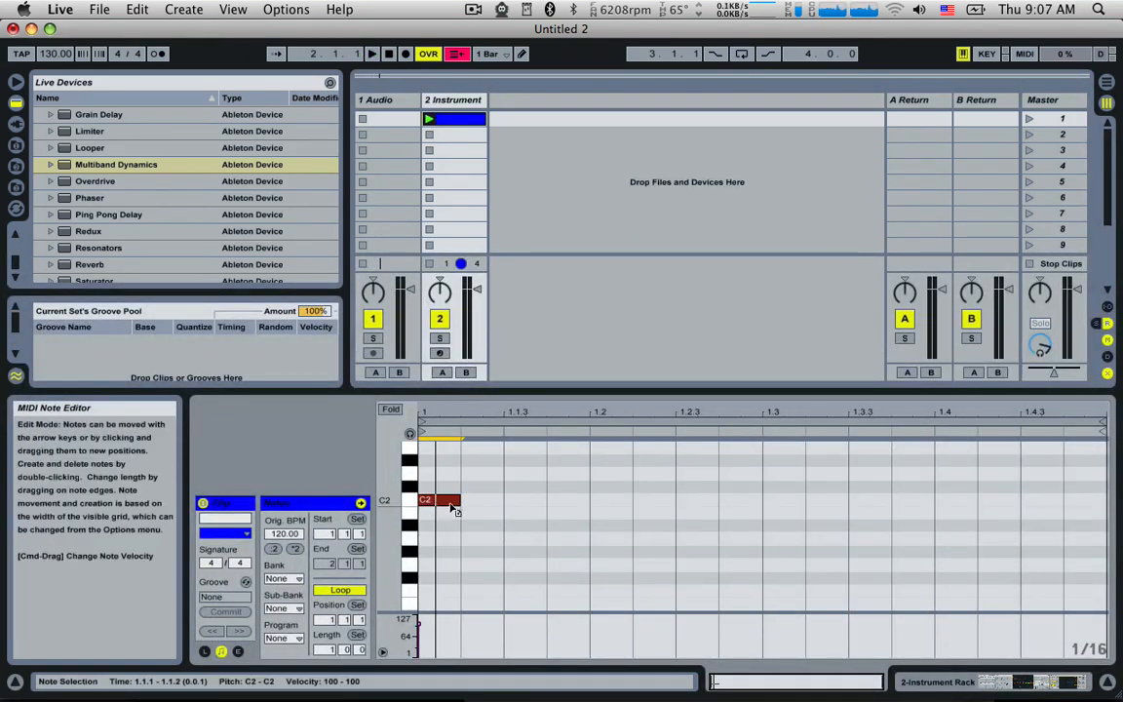
pyautogui.doubleClick(609, 501)
pyautogui.doubleClick(814, 501)
pyautogui.moveTo(828, 503); pyautogui.dragTo(800, 502)
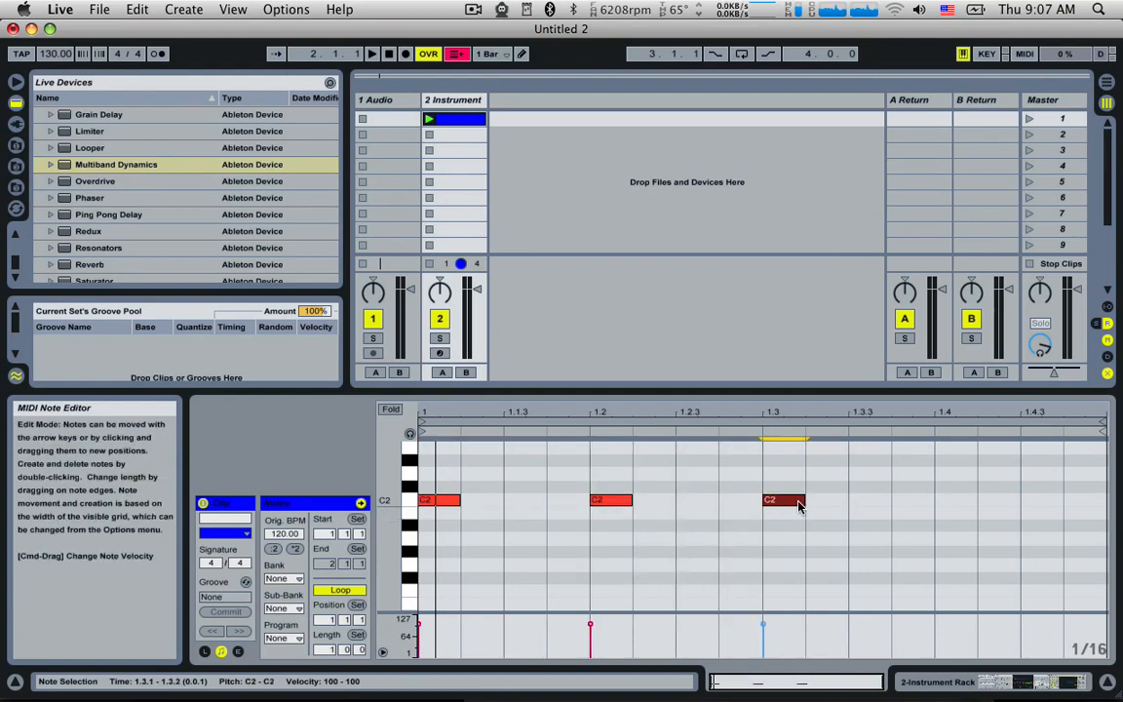
pyautogui.doubleClick(926, 503)
pyautogui.moveTo(926, 503); pyautogui.dragTo(955, 503)
# - Play the clip and raise Operator's Transpose to +4 st
pyautogui.press('space')
pyautogui.doubleClick(463, 100)
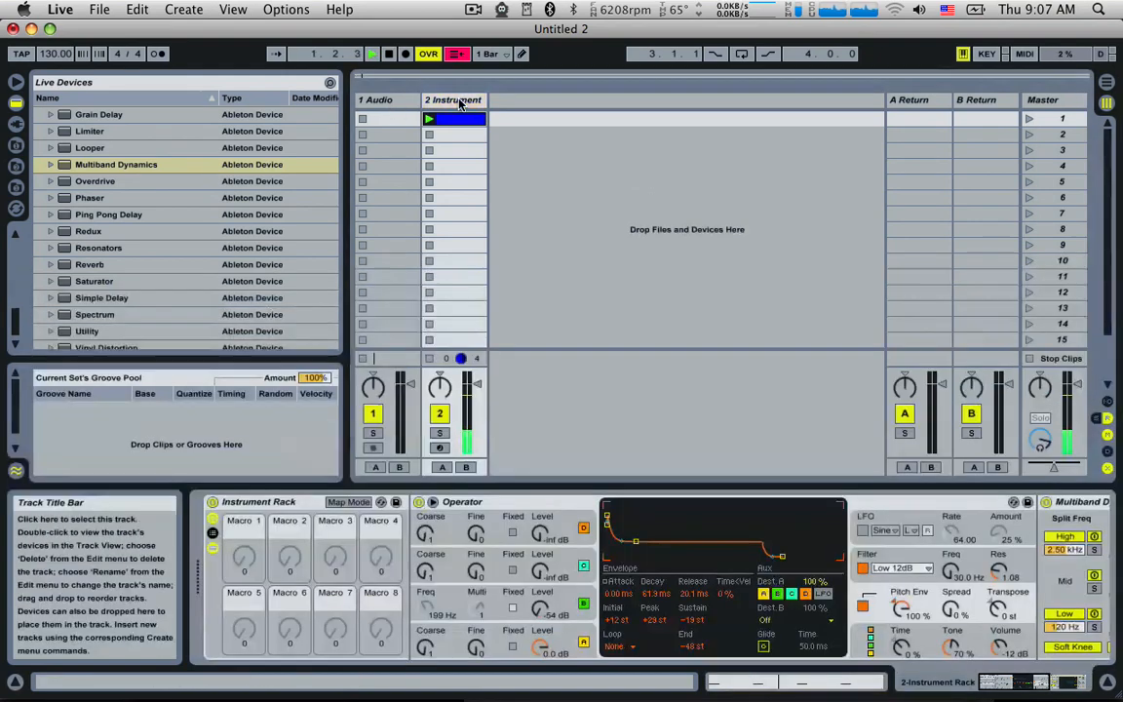
pyautogui.moveTo(996, 609)
pyautogui.mouseDown()
pyautogui.moveTo(996, 574)
pyautogui.moveTo(996, 603)
pyautogui.mouseUp()
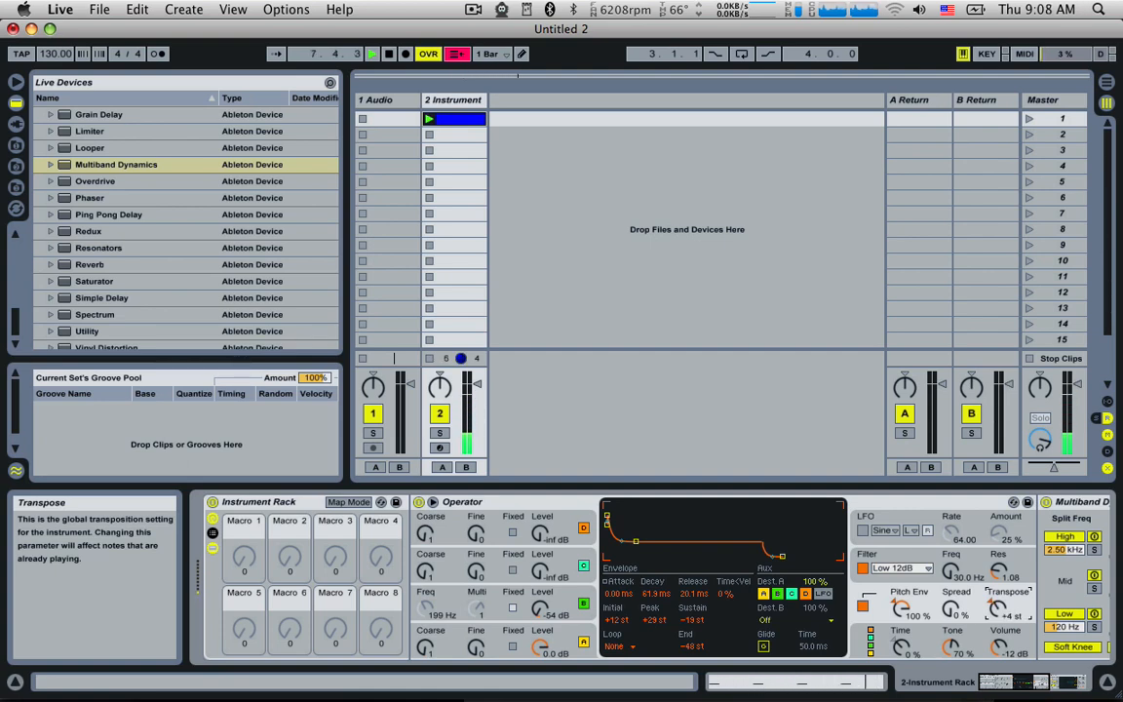
# - Map Operator's Transpose to Macro 1, renamed Pitch, and set that macro to 0 st during playback
pyautogui.click(348, 502)
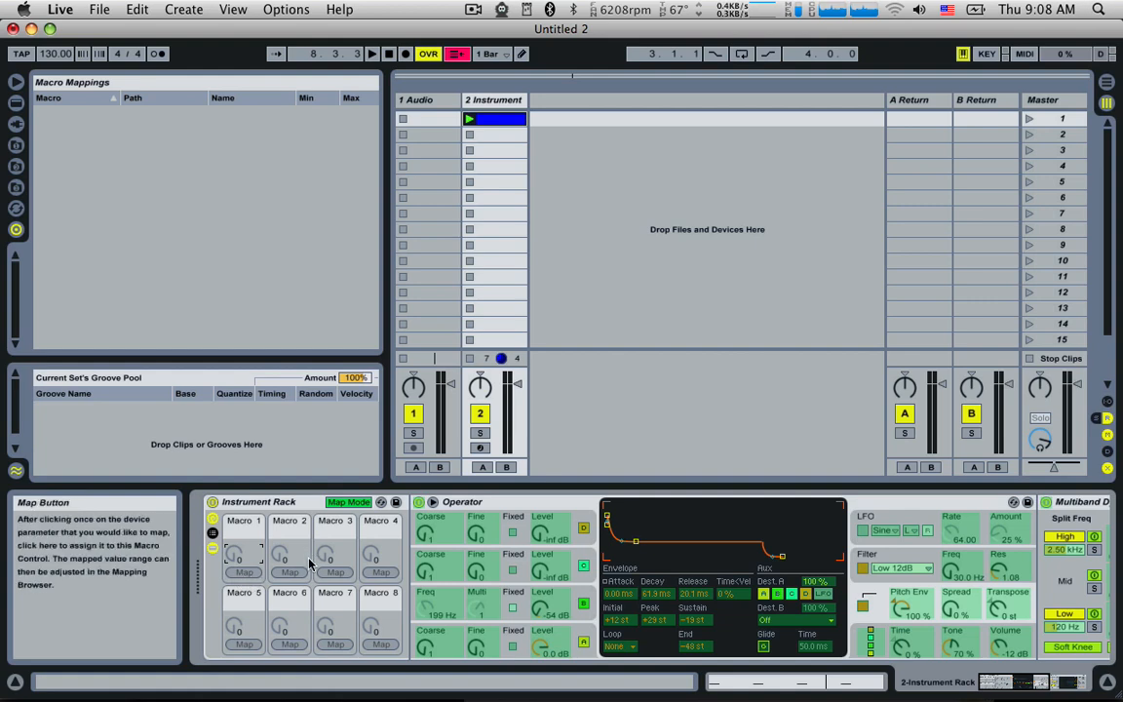
pyautogui.click(244, 572)
pyautogui.click(348, 502)
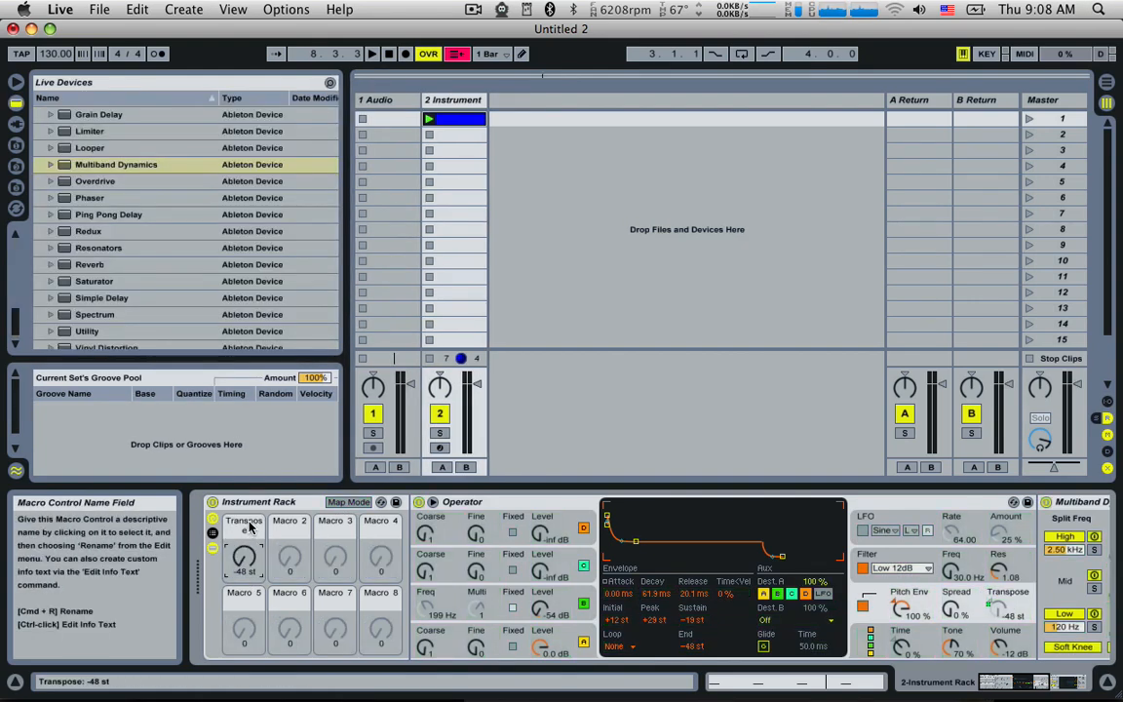
pyautogui.press('super+r')
pyautogui.write('K')
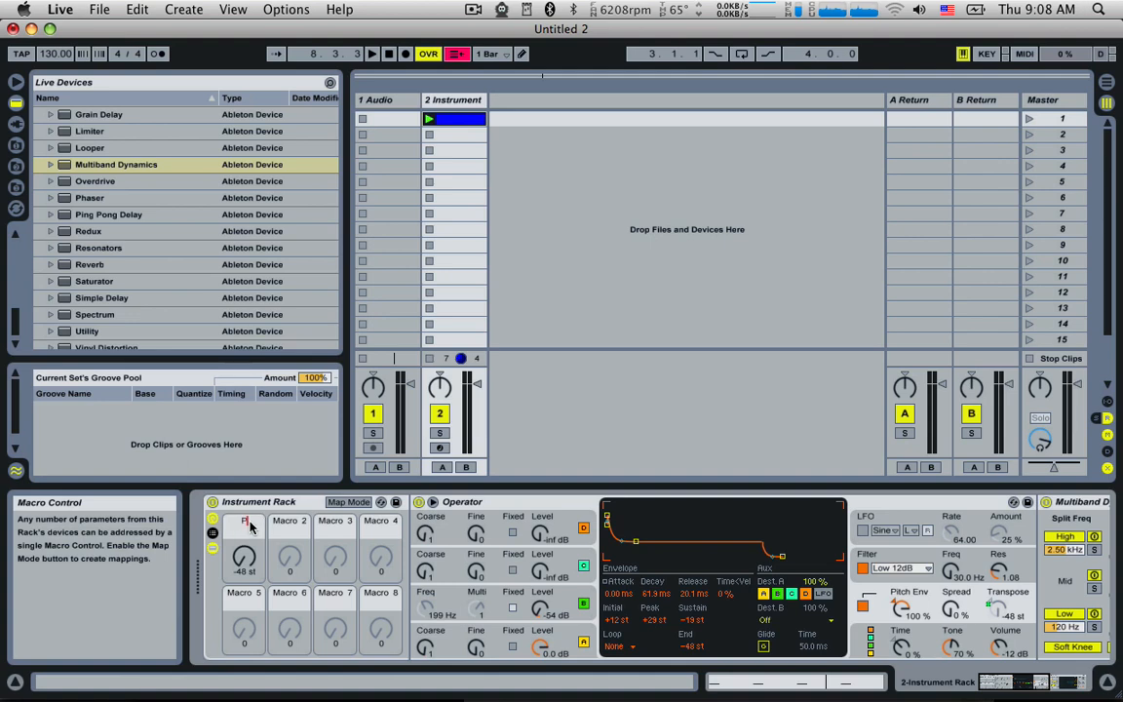
pyautogui.press('space')
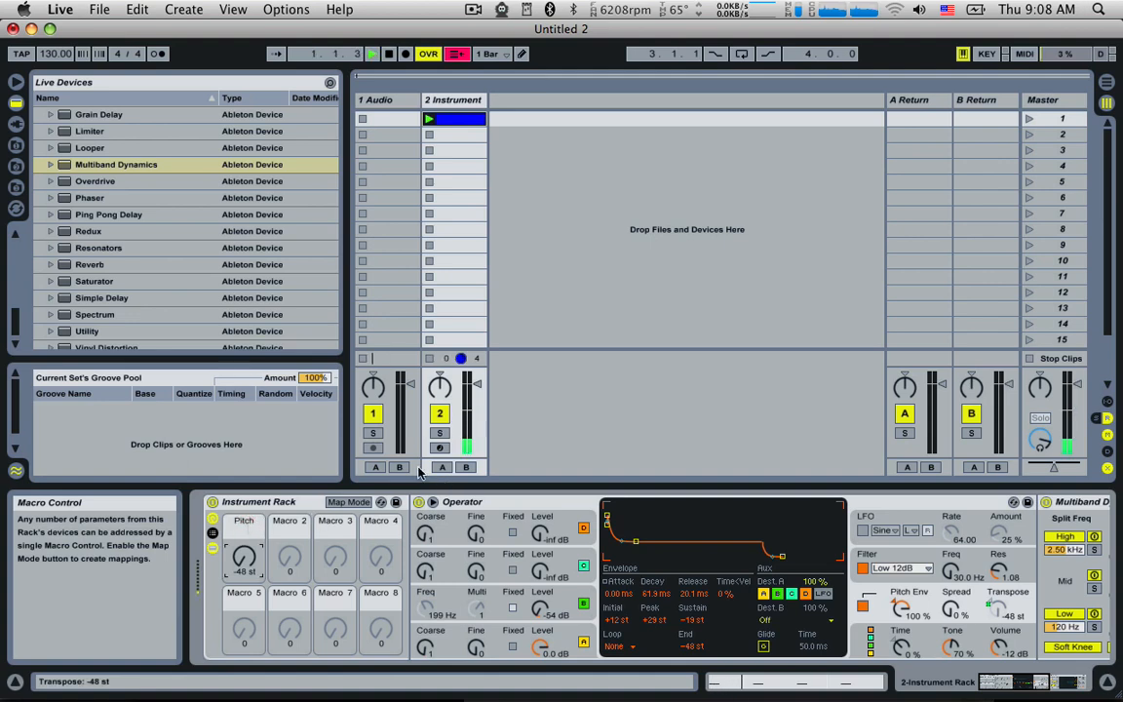
pyautogui.moveTo(244, 556); pyautogui.dragTo(243, 509)
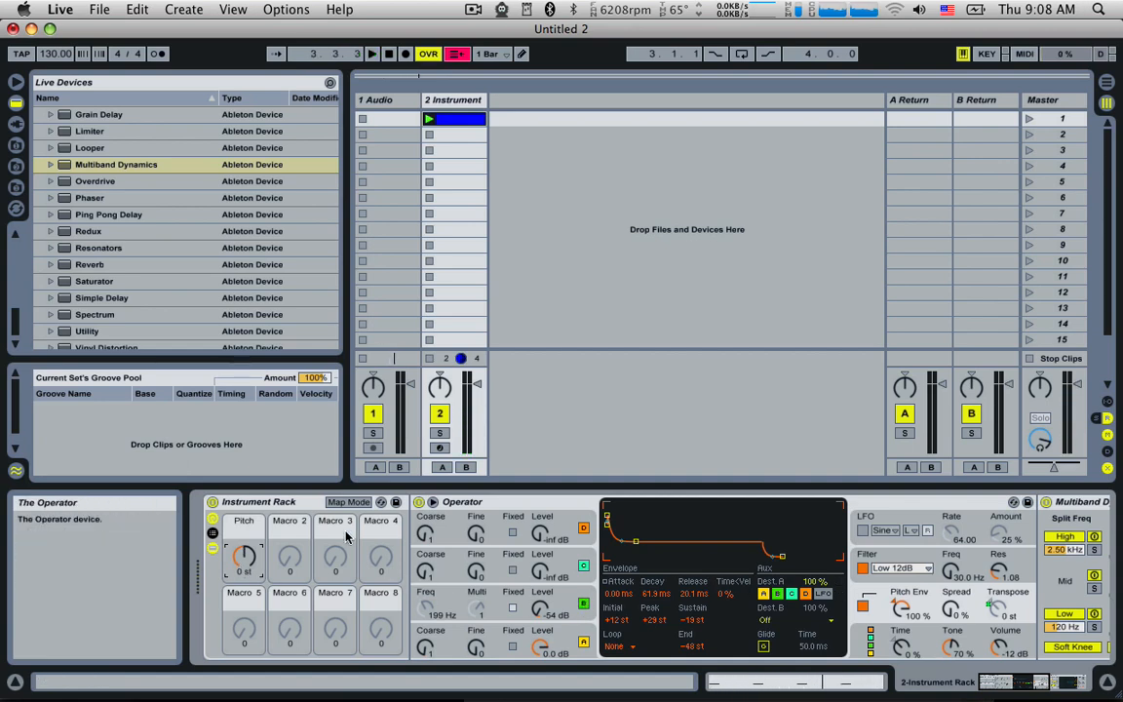
# - Try different Pitch Env amounts and pitch envelope decay times in Operator
pyautogui.moveTo(903, 607)
pyautogui.mouseDown()
pyautogui.moveTo(904, 634)
pyautogui.moveTo(897, 570)
pyautogui.moveTo(898, 629)
pyautogui.mouseUp()
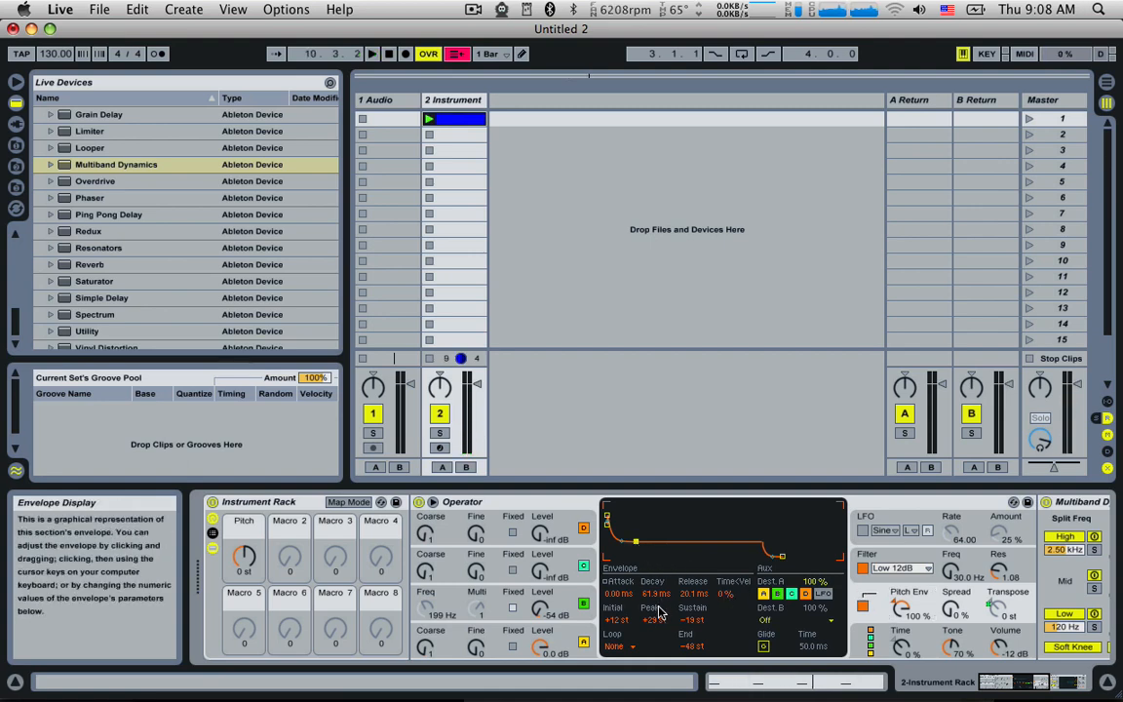
pyautogui.moveTo(655, 600); pyautogui.dragTo(655, 541)
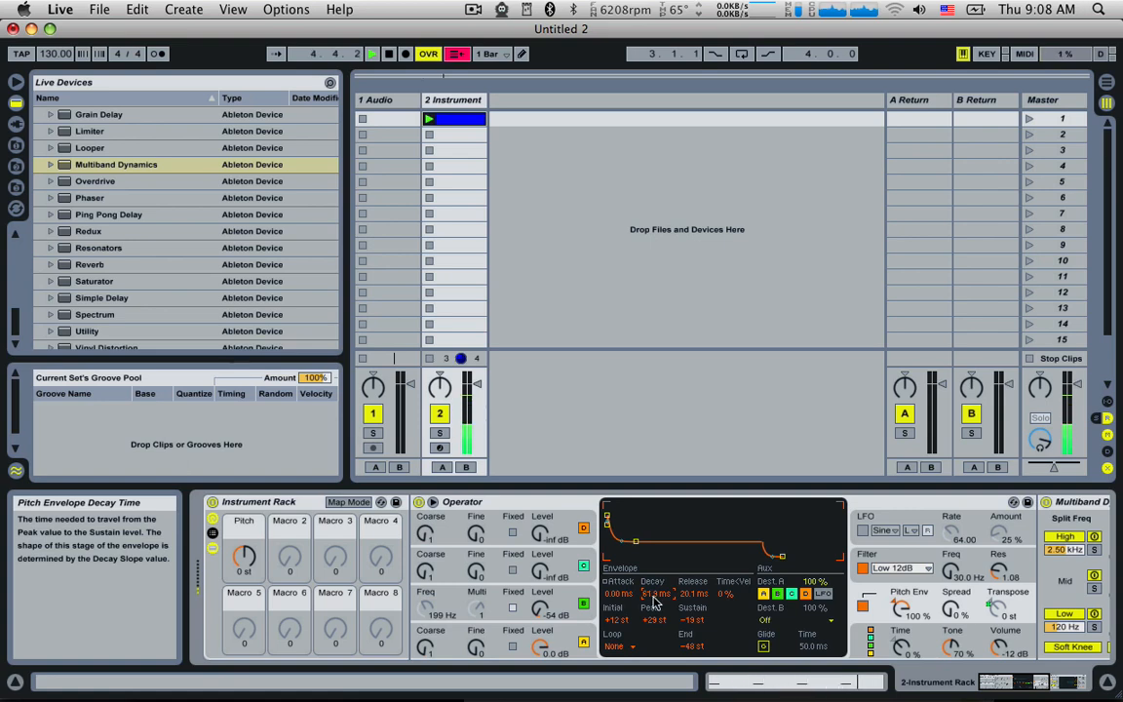
# - Map the pitch envelope's decay time to Macro 2, renamed Decay, and set that macro to 104 ms during playback
pyautogui.click(357, 502)
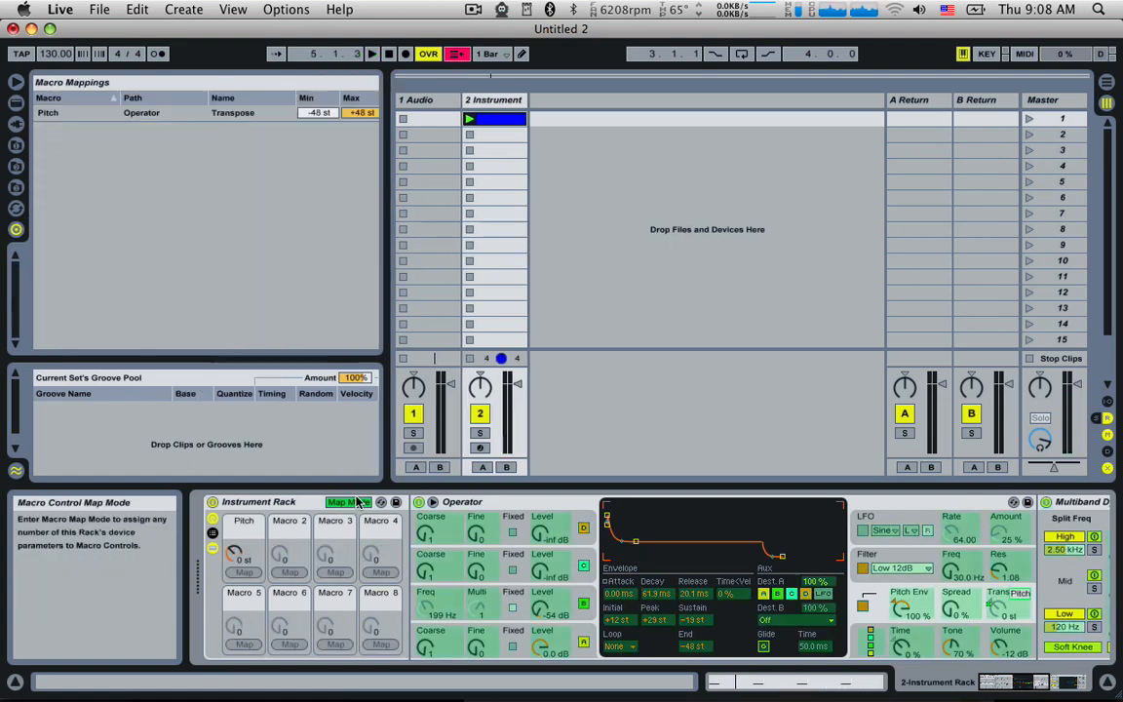
pyautogui.click(655, 593)
pyautogui.click(290, 572)
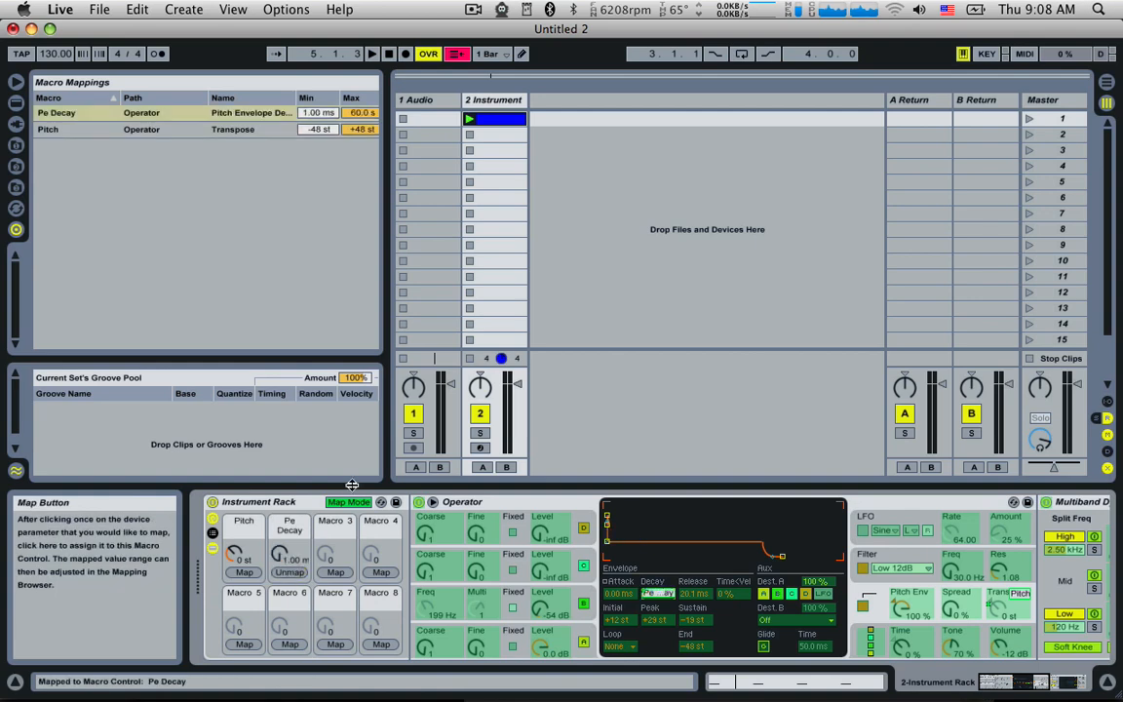
pyautogui.click(348, 502)
pyautogui.click(291, 526)
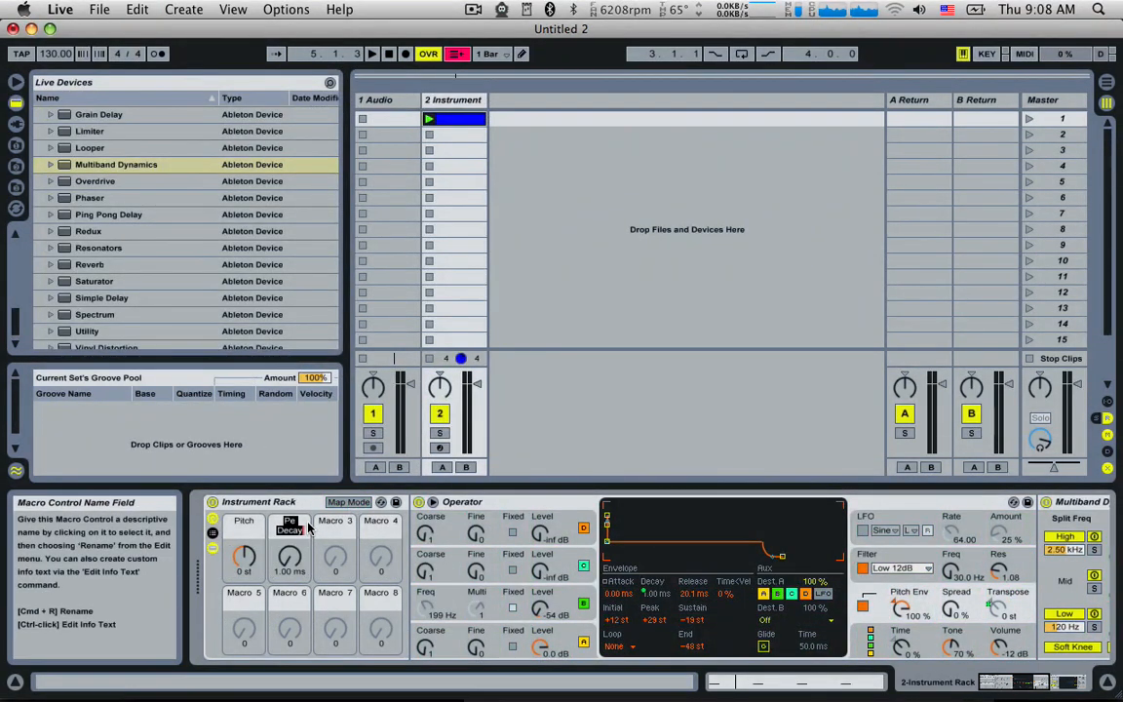
pyautogui.write('Decay')
pyautogui.press('Return')
pyautogui.press('space')
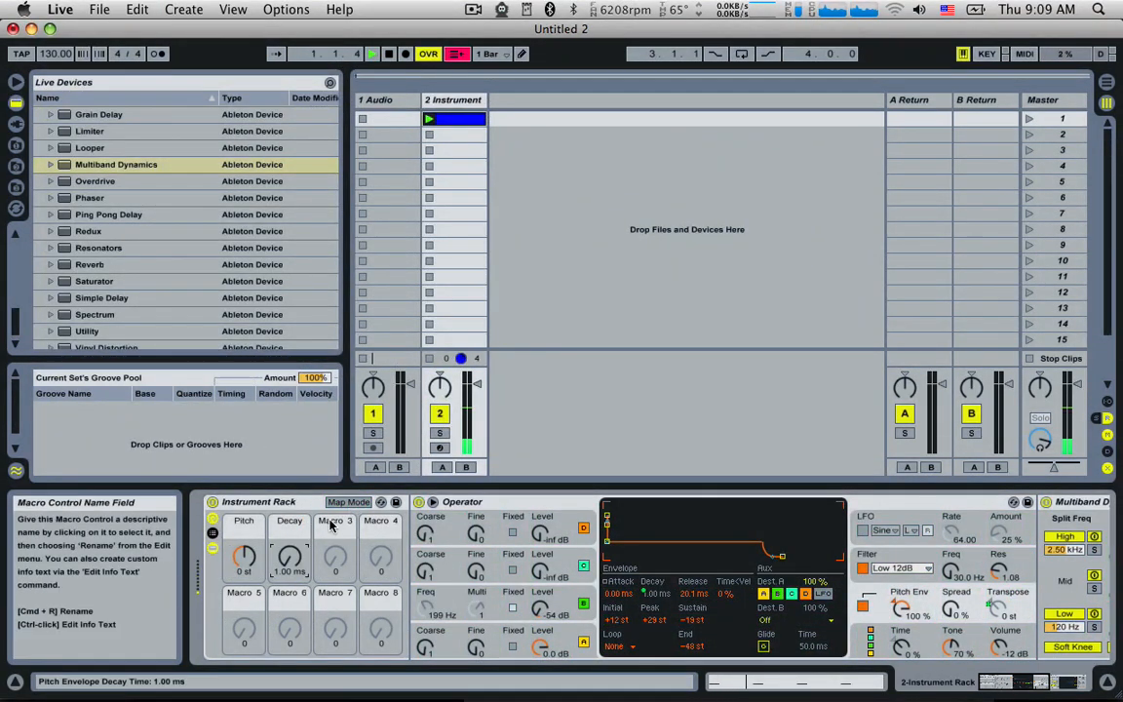
pyautogui.moveTo(290, 556); pyautogui.dragTo(290, 480)
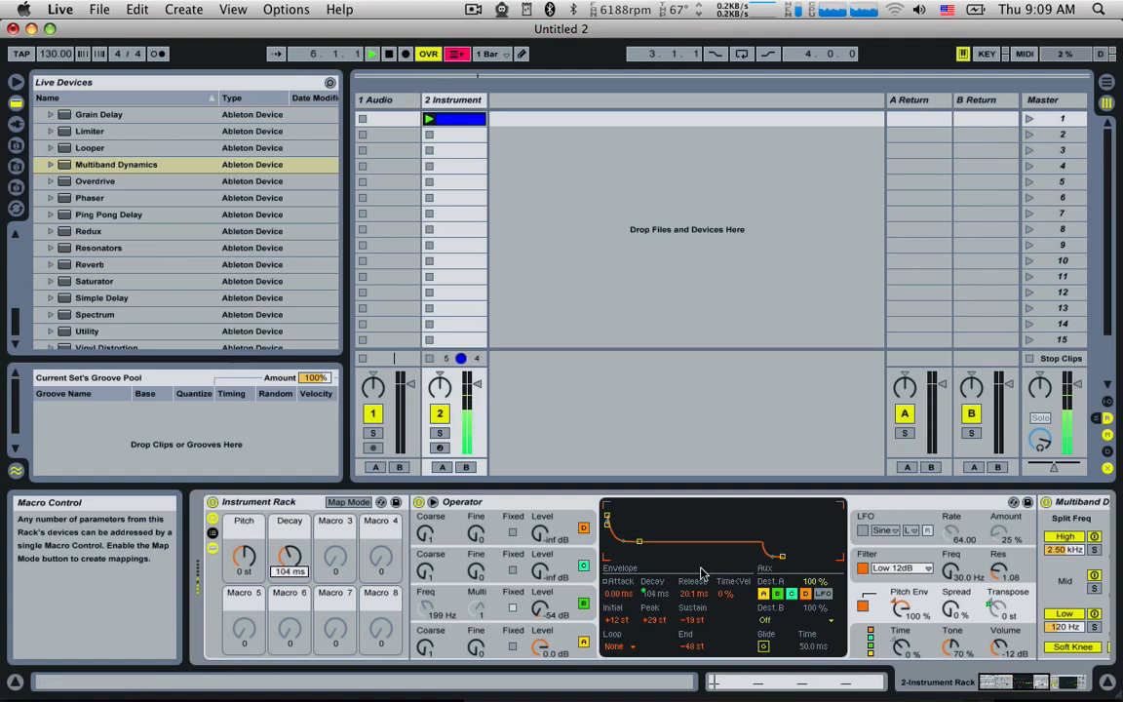
# - Remove the Transpose mapping from the Pitch macro and map the pitch envelope's Peak level to it instead
pyautogui.click(336, 501)
pyautogui.click(336, 501)
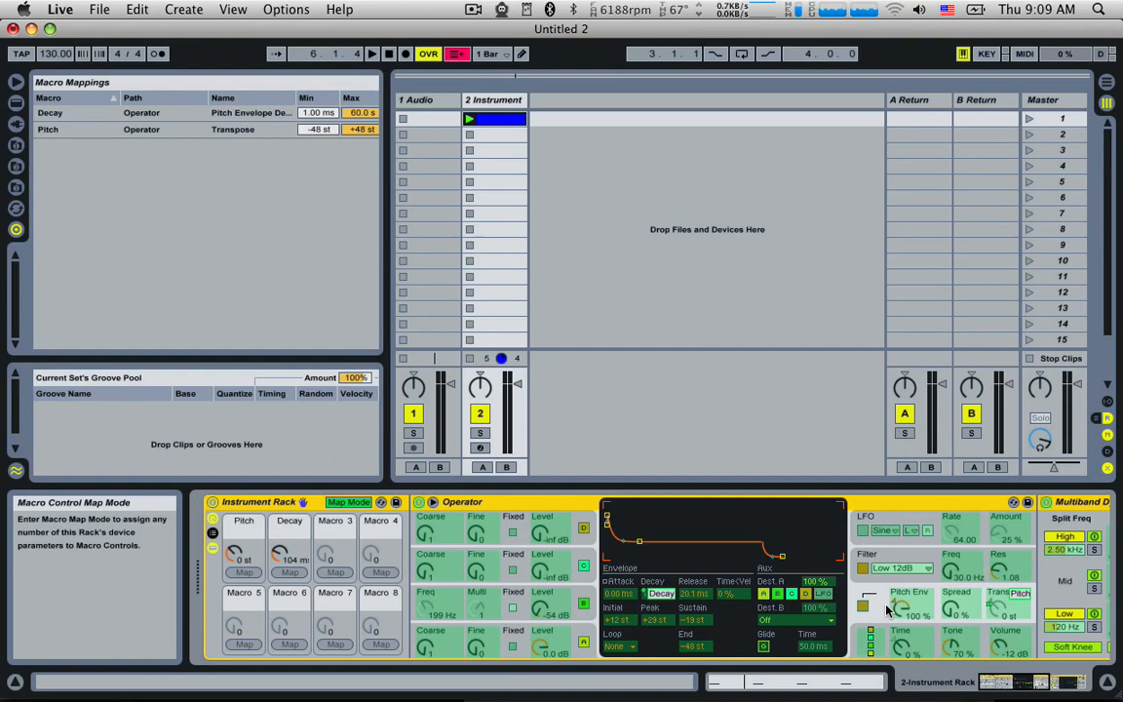
pyautogui.click(1001, 609)
pyautogui.press('Delete')
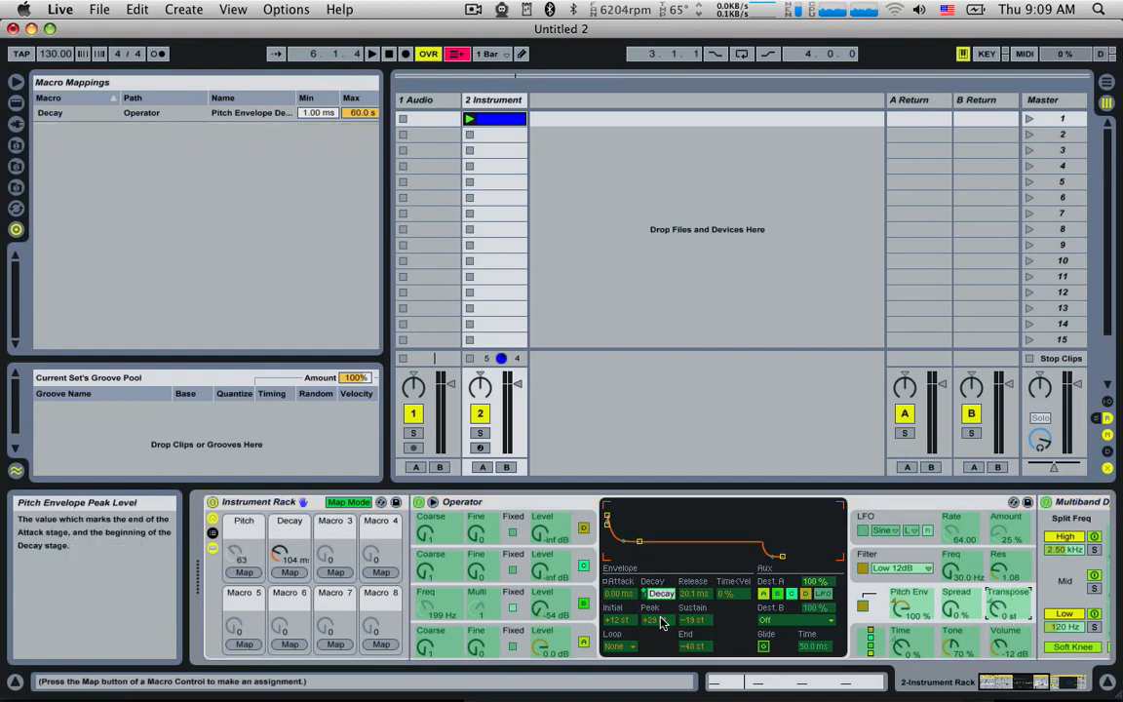
pyautogui.click(244, 572)
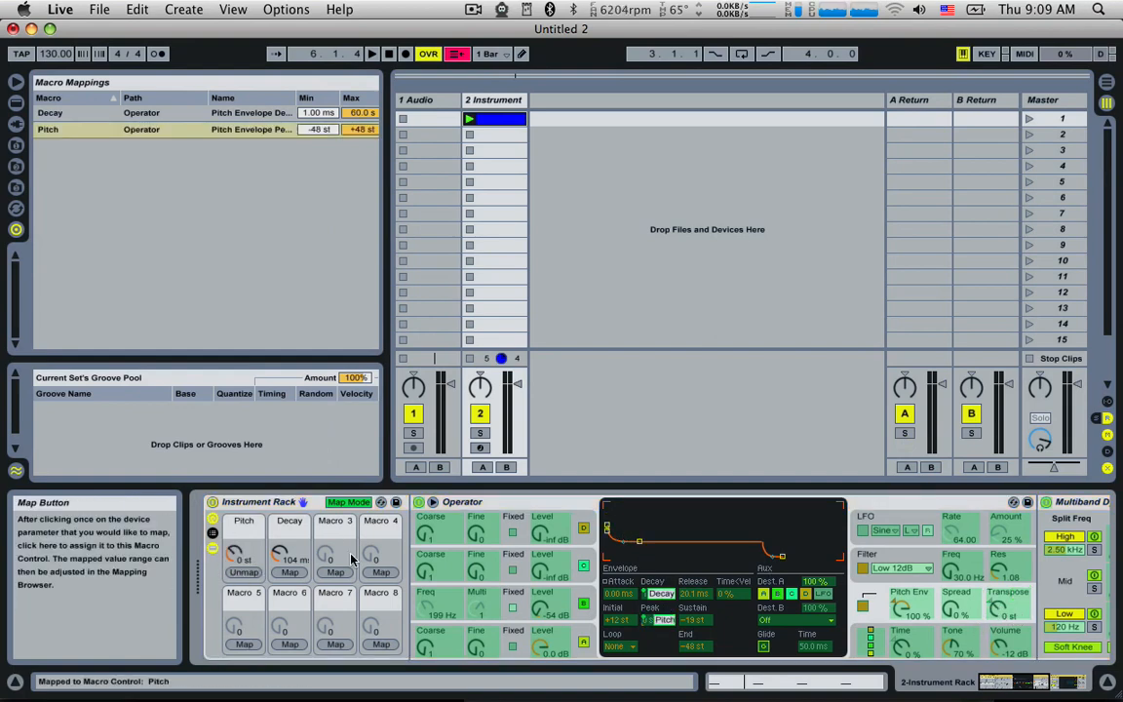
pyautogui.click(351, 502)
# - Adjust the macros during playback, setting Pitch to +22 st and Decay to 46.6 ms
pyautogui.moveTo(244, 553); pyautogui.dragTo(243, 526)
pyautogui.press('space')
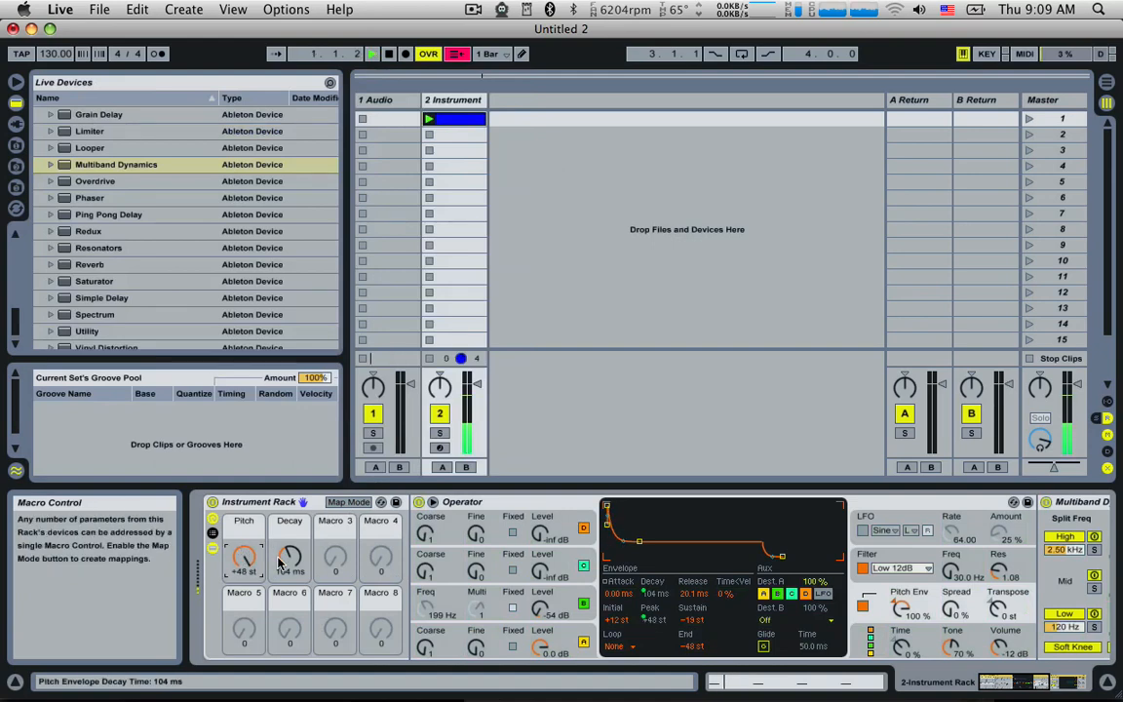
pyautogui.moveTo(290, 567); pyautogui.dragTo(249, 602)
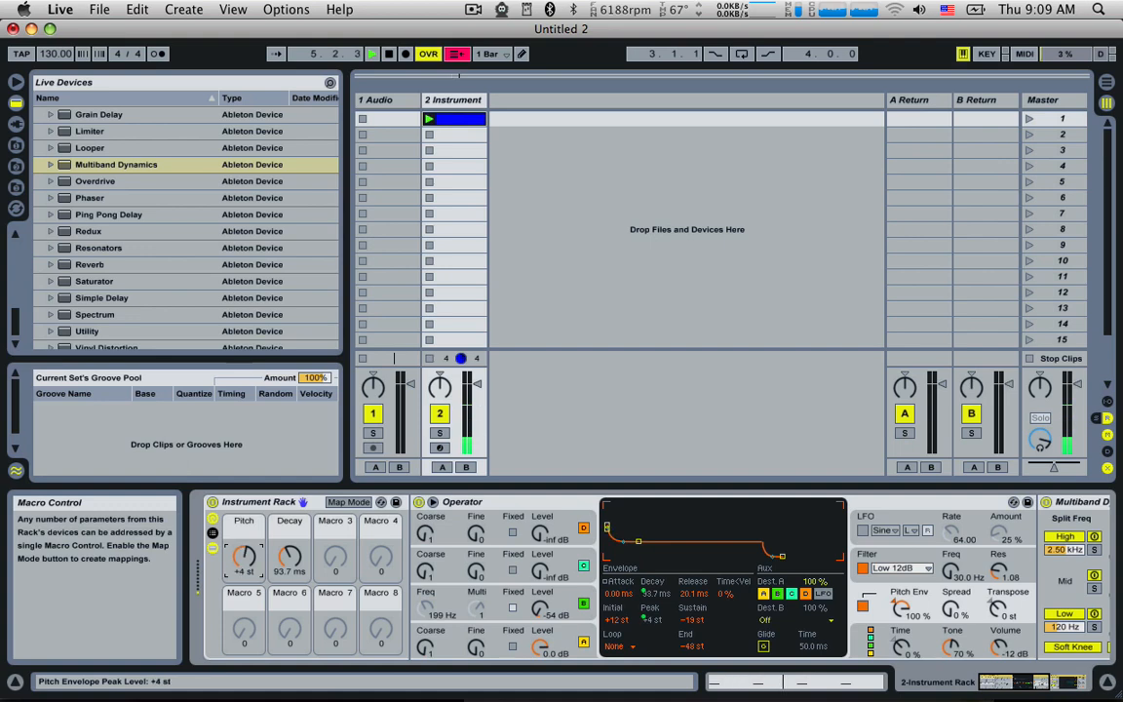
pyautogui.moveTo(248, 558)
pyautogui.mouseDown()
pyautogui.moveTo(248, 537)
pyautogui.moveTo(289, 576)
pyautogui.moveTo(243, 565)
pyautogui.mouseUp()
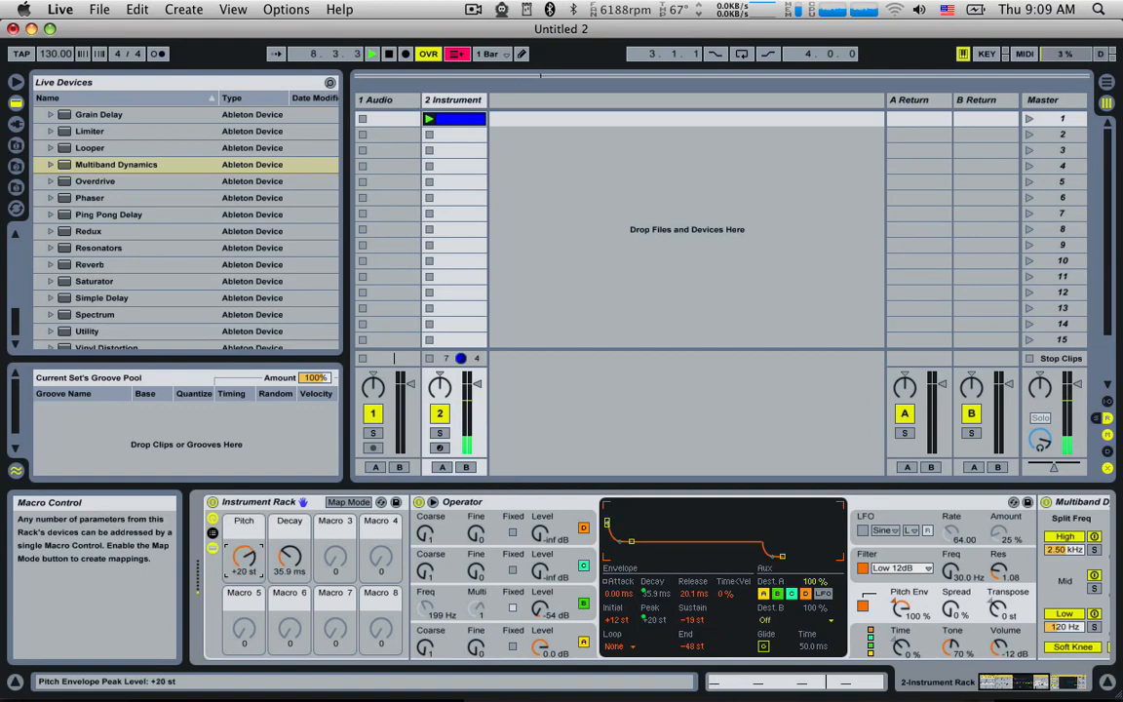
pyautogui.moveTo(289, 557); pyautogui.dragTo(290, 550)
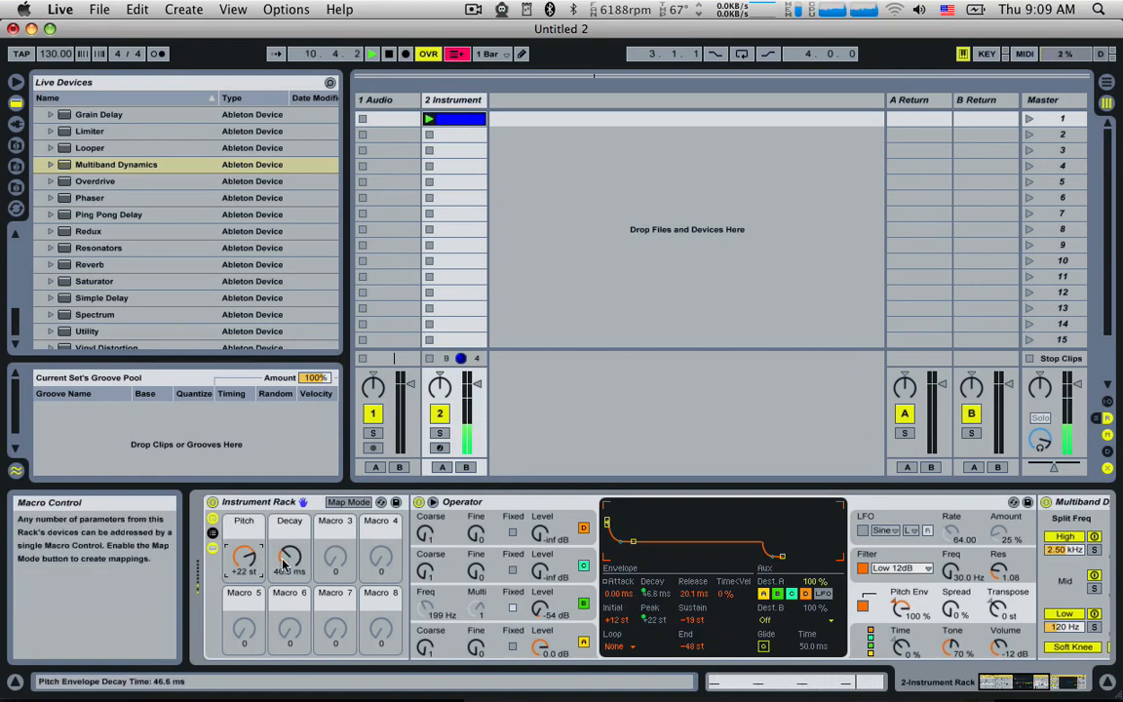
# - Map oscillator B's level to Macro 5, renamed White Noise, and set that macro to −36 dB during playback
pyautogui.click(348, 502)
pyautogui.click(544, 619)
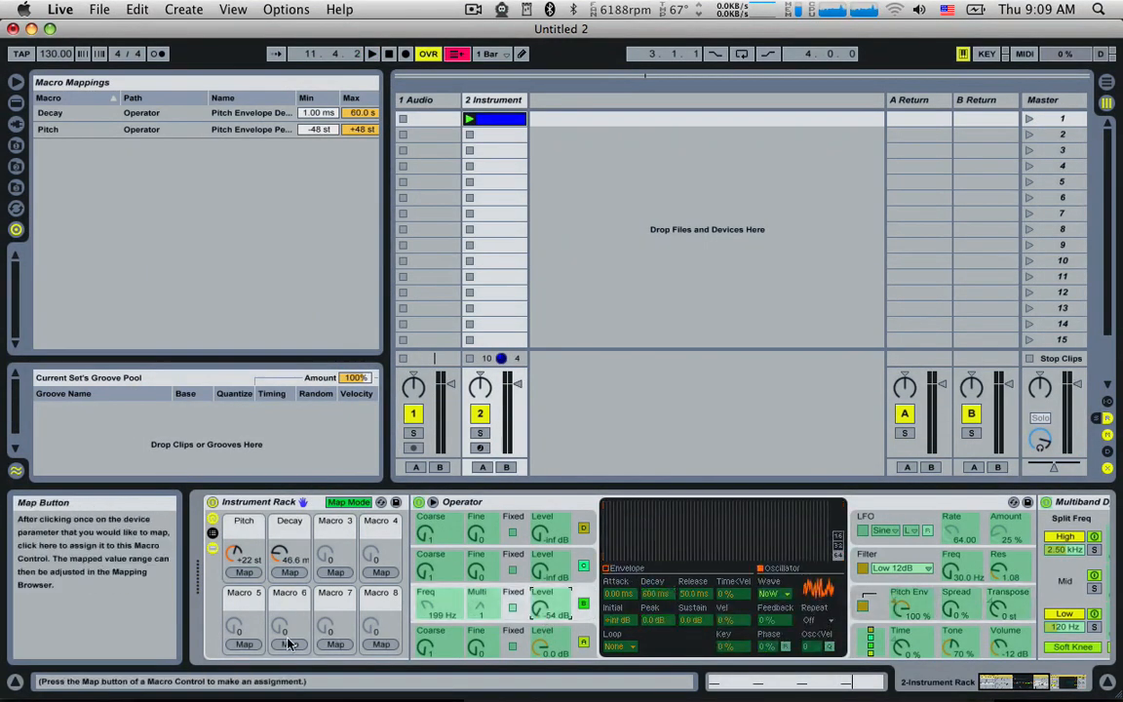
pyautogui.click(246, 644)
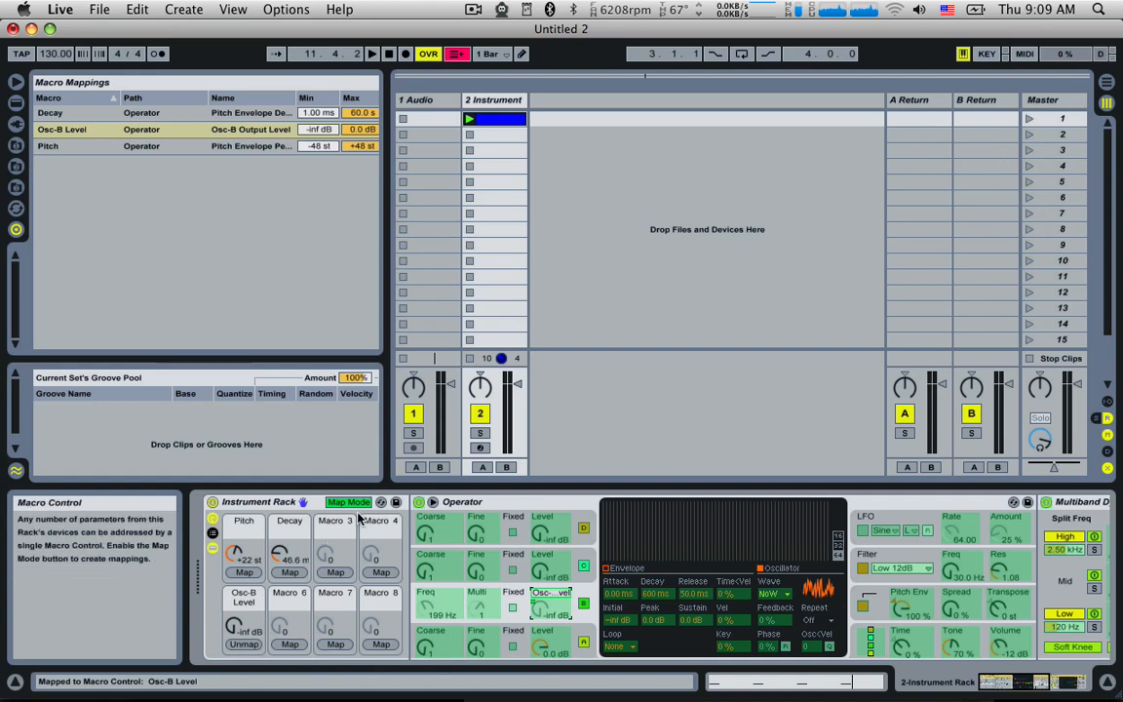
pyautogui.press('super+m')
pyautogui.click(245, 599)
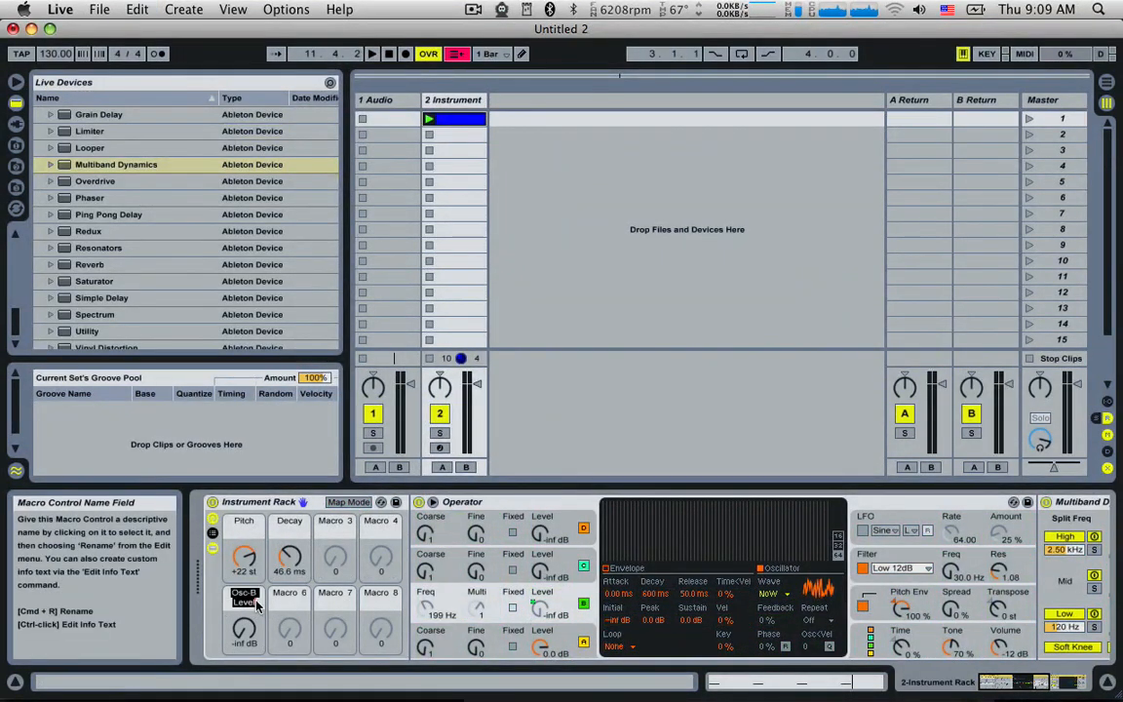
pyautogui.write('White Noise')
pyautogui.press('Return')
pyautogui.press('space')
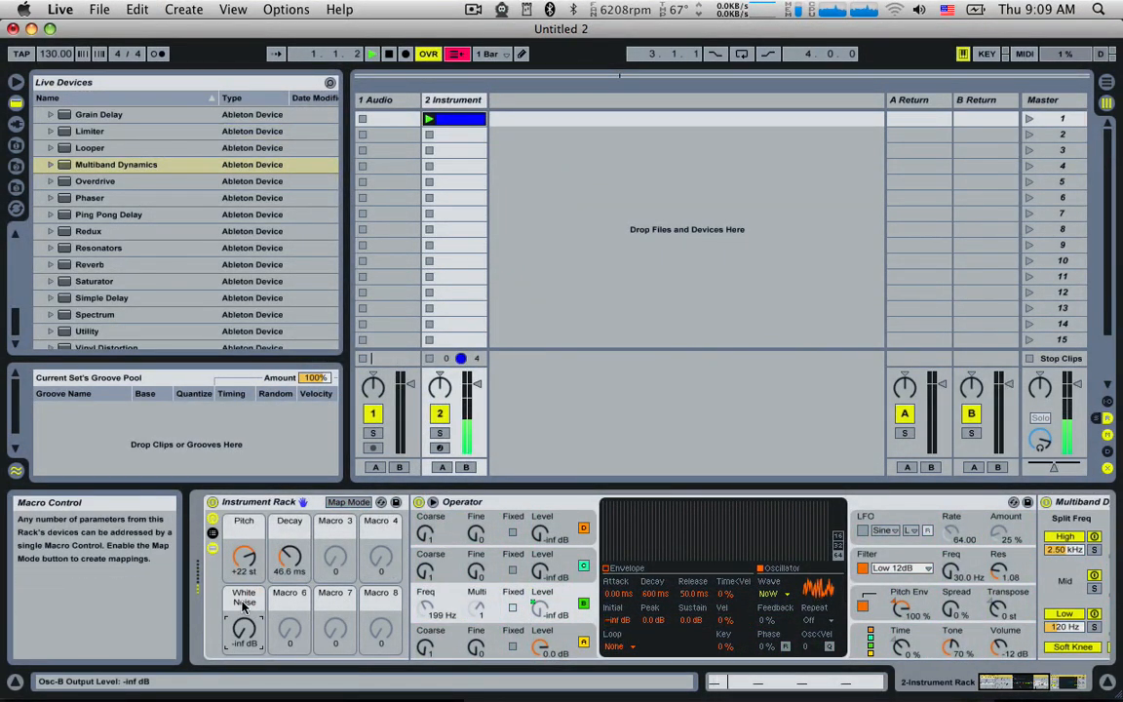
pyautogui.moveTo(244, 628); pyautogui.dragTo(243, 611)
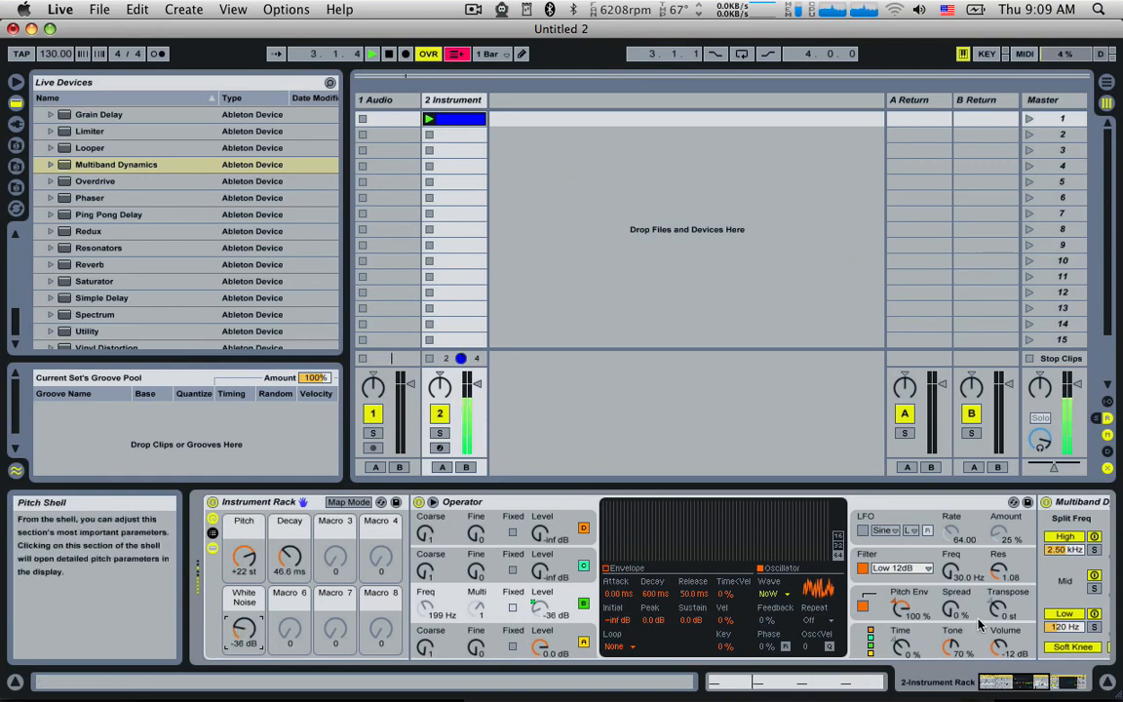
# - Switch Operator to the algorithm with all four oscillators running in parallel
pyautogui.click(912, 556)
pyautogui.moveTo(651, 555)
pyautogui.mouseDown()
pyautogui.moveTo(681, 555)
pyautogui.moveTo(651, 561)
pyautogui.mouseUp()
pyautogui.click(901, 639)
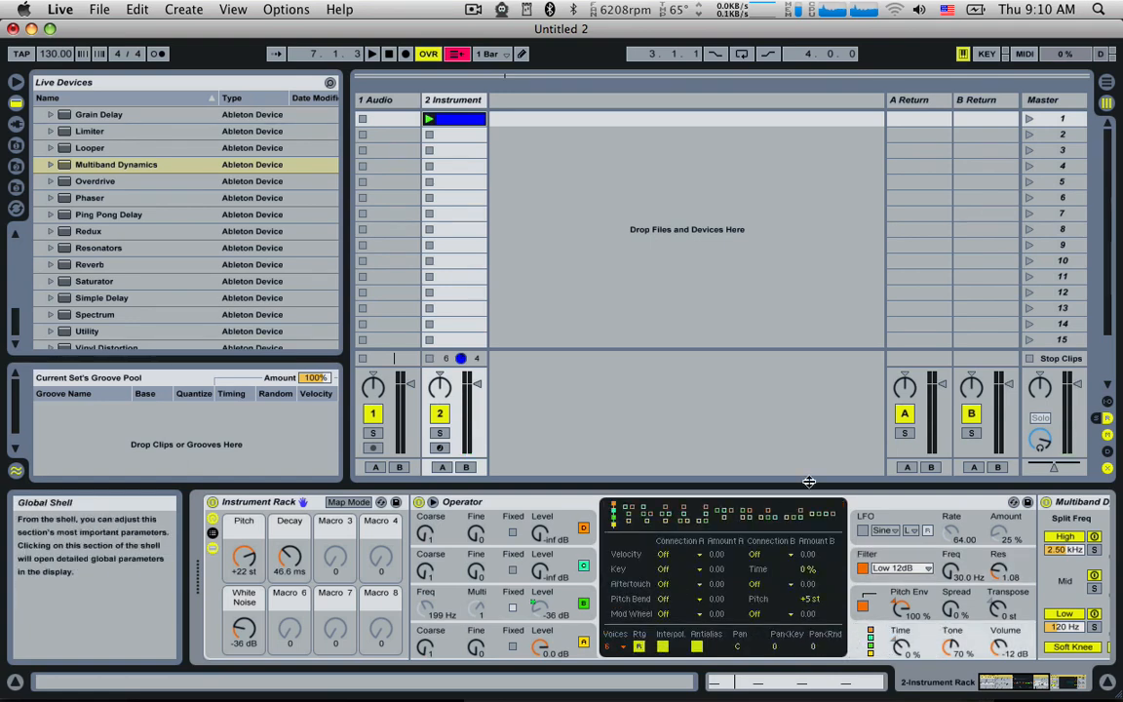
# - Play the clip and raise the White Noise macro to −18 dB
pyautogui.press('space')
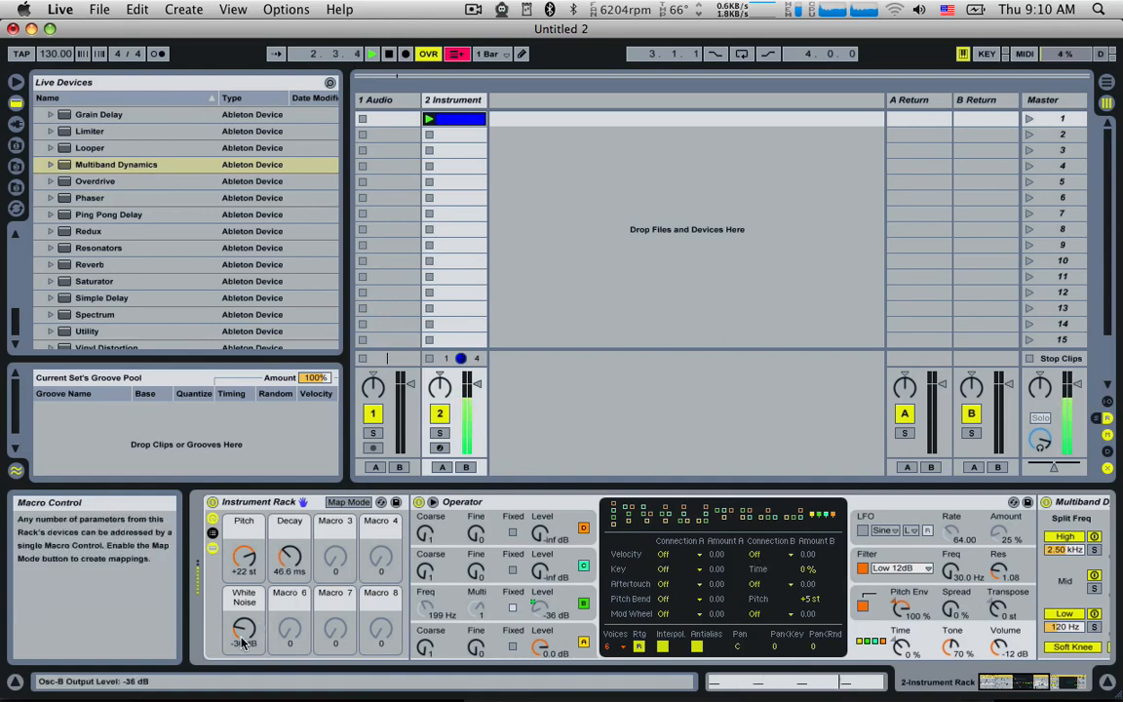
pyautogui.moveTo(244, 629); pyautogui.dragTo(244, 604)
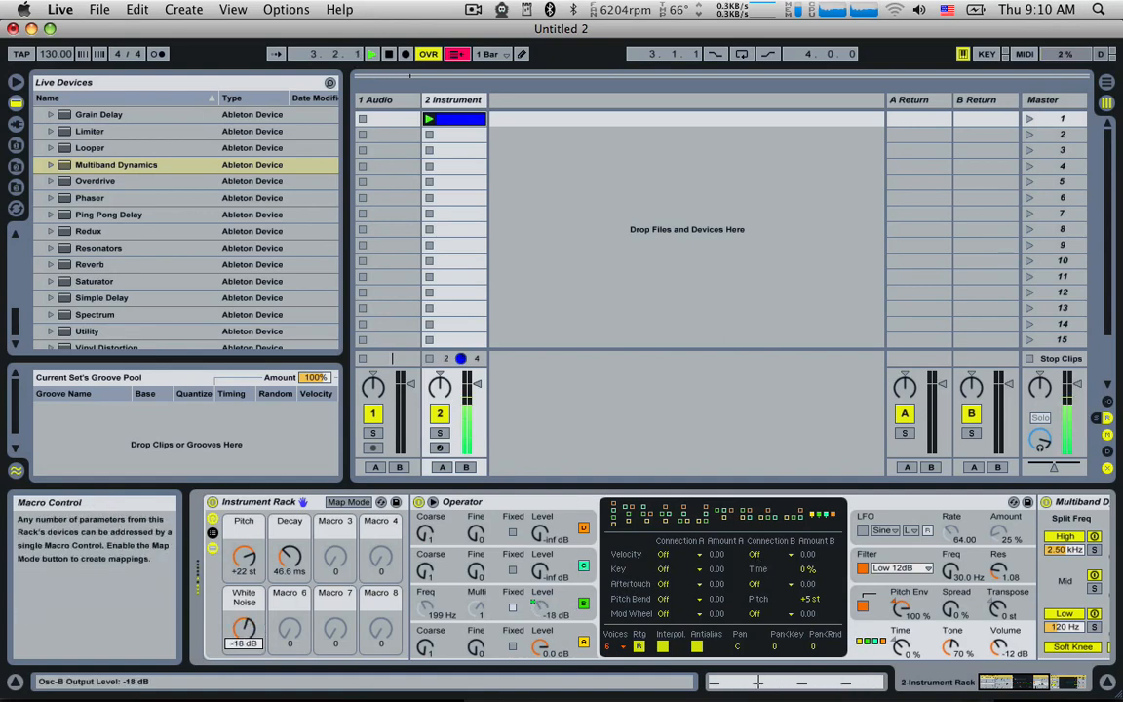
# - Switch Operator's filter off and back on during playback, and lower the White Noise macro to −31 dB
pyautogui.click(863, 568)
pyautogui.moveTo(244, 629)
pyautogui.mouseDown()
pyautogui.moveTo(244, 650)
pyautogui.moveTo(243, 627)
pyautogui.mouseUp()
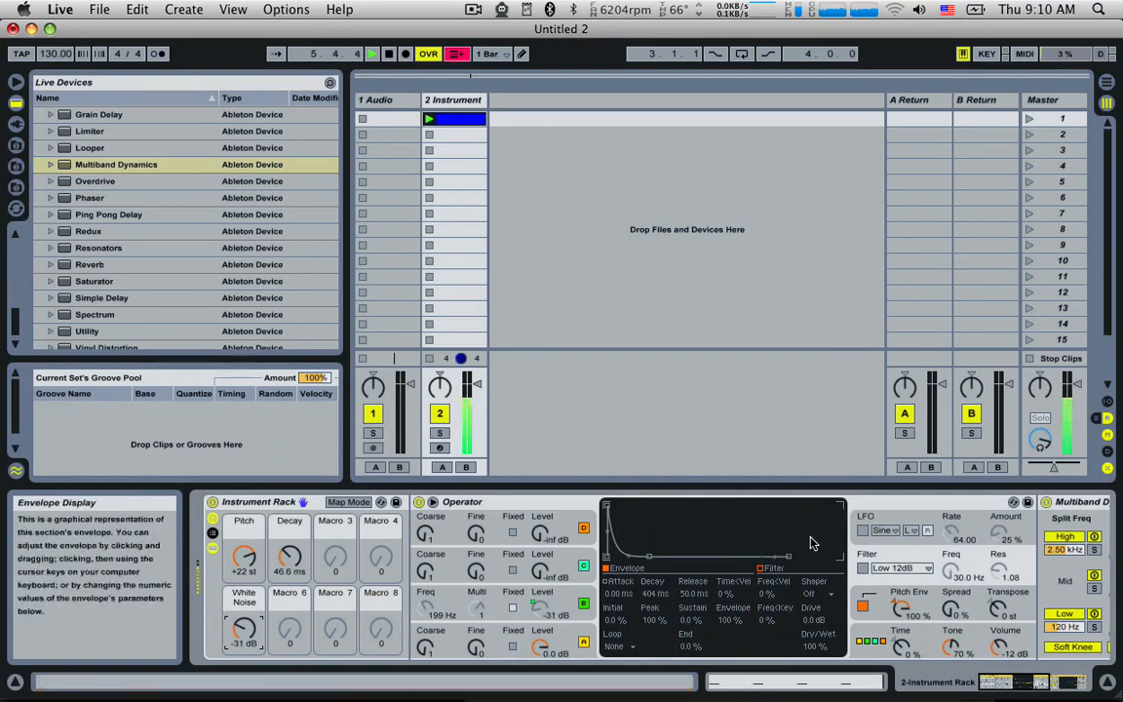
pyautogui.click(862, 568)
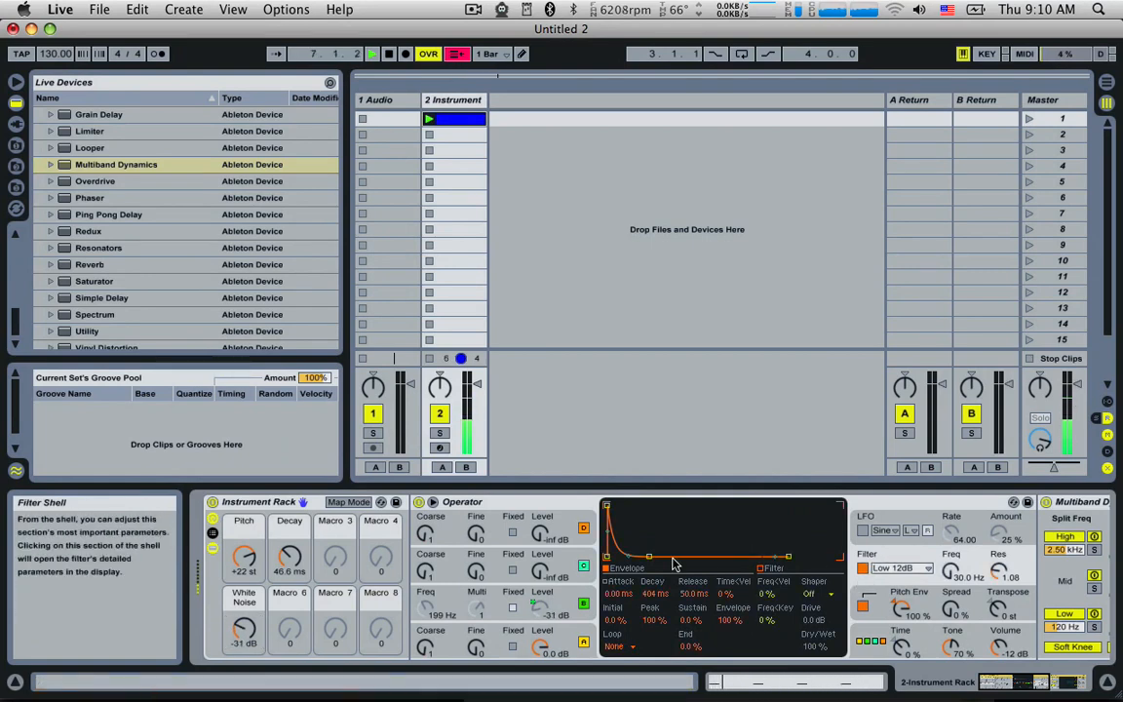
# - Lengthen Operator's filter envelope decay to 19.5 s and map it to Macro 6
pyautogui.moveTo(650, 557); pyautogui.dragTo(677, 557)
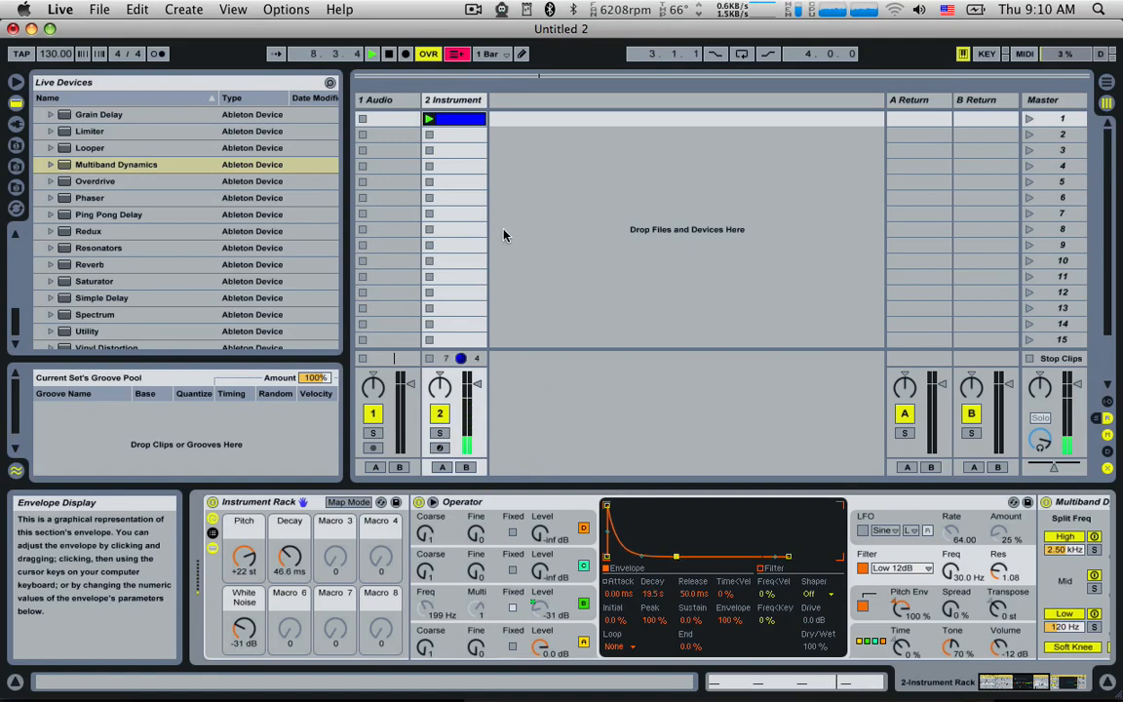
pyautogui.click(348, 501)
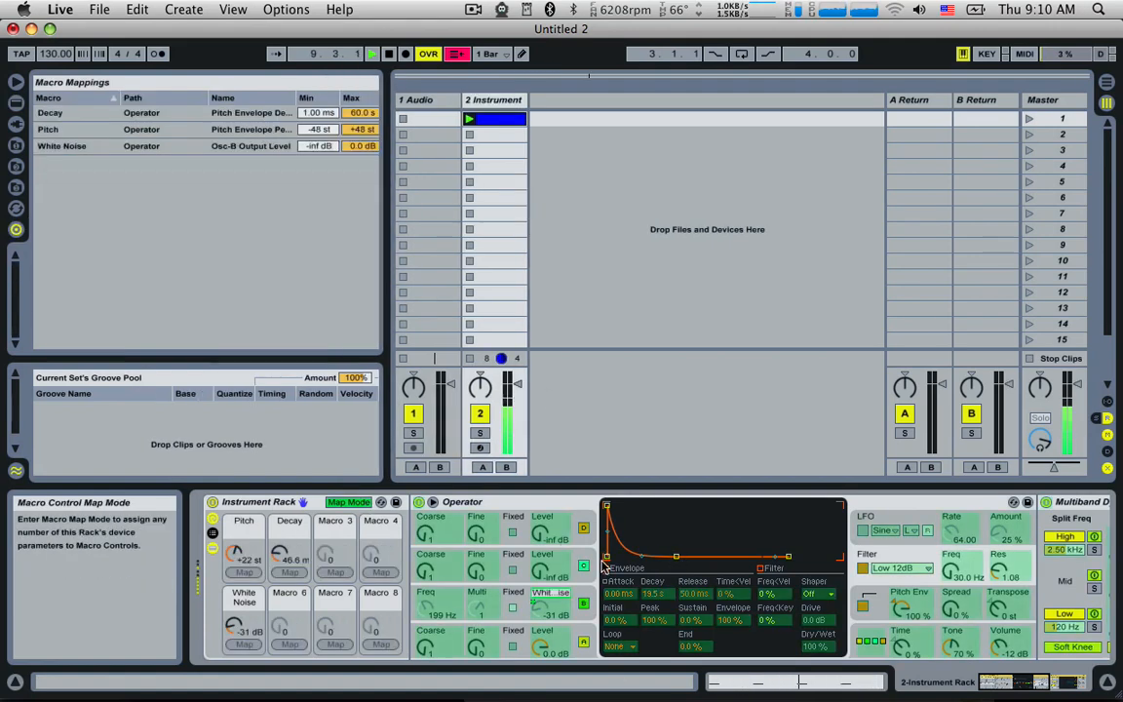
pyautogui.click(289, 644)
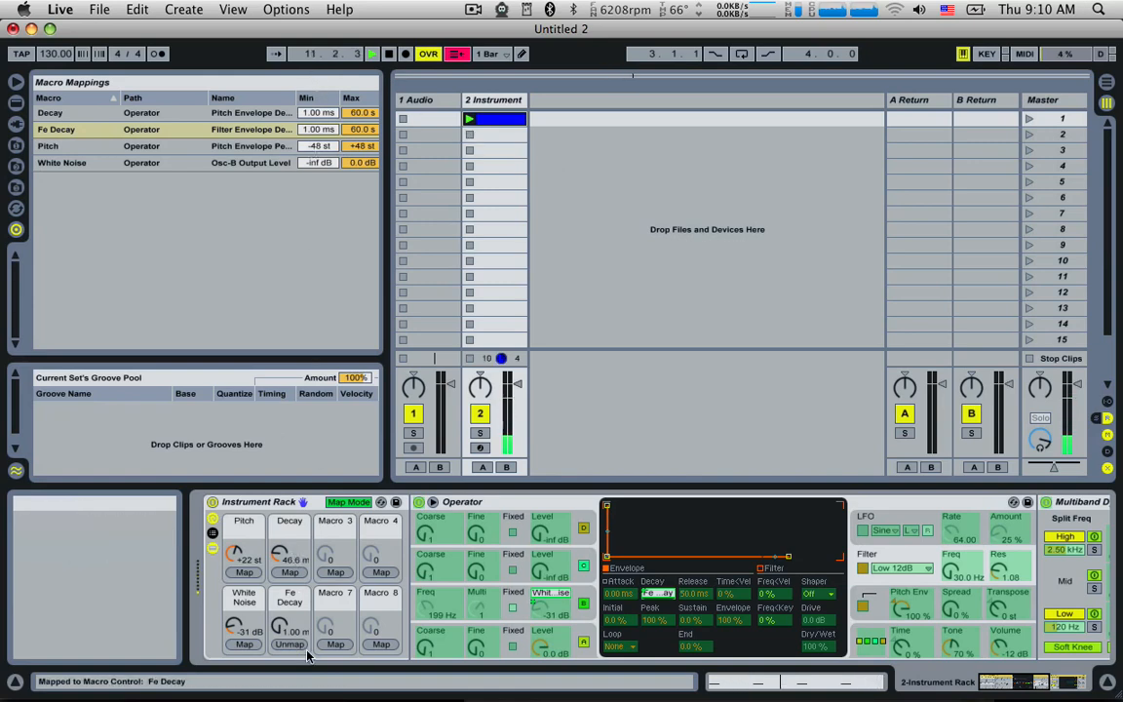
pyautogui.click(348, 501)
# - Set the Fe Decay macro to 640 ms, the White Noise macro to −35 dB and the filter resonance to 0.45
pyautogui.moveTo(289, 627); pyautogui.dragTo(290, 590)
pyautogui.moveTo(244, 628); pyautogui.dragTo(290, 638)
pyautogui.moveTo(998, 573); pyautogui.dragTo(998, 584)
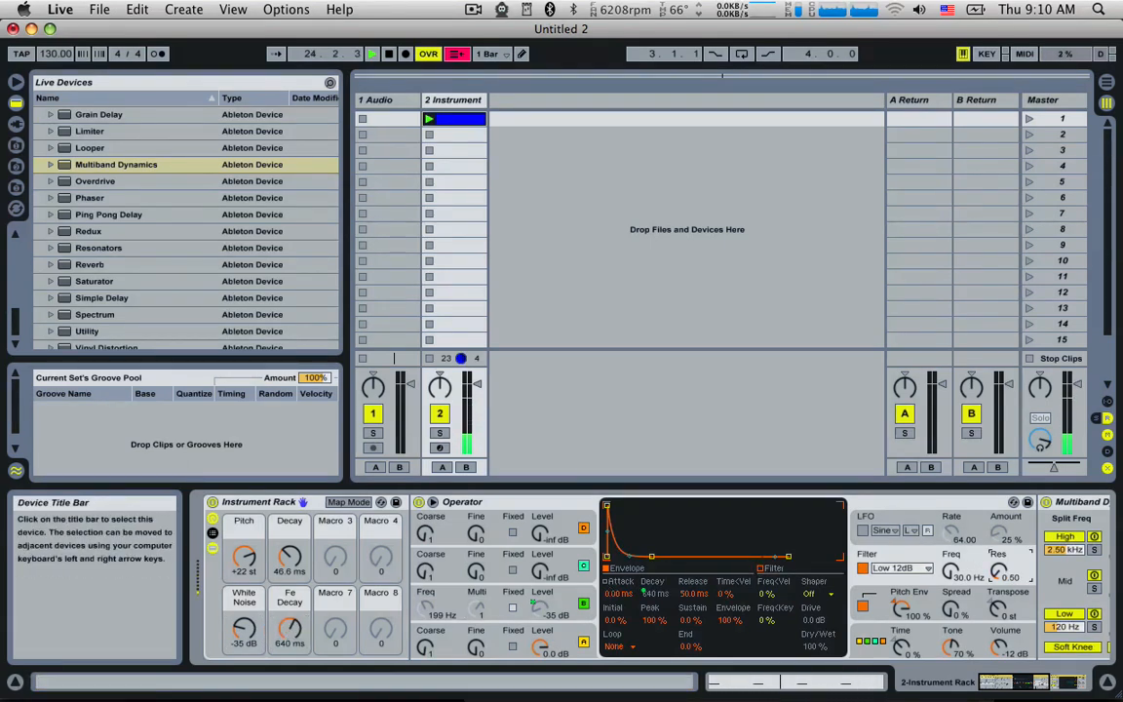
# - Adjust the noise during playback, setting the Fe Decay macro to 414 ms and the White Noise macro to −34 dB
pyautogui.moveTo(278, 608); pyautogui.dragTo(279, 546)
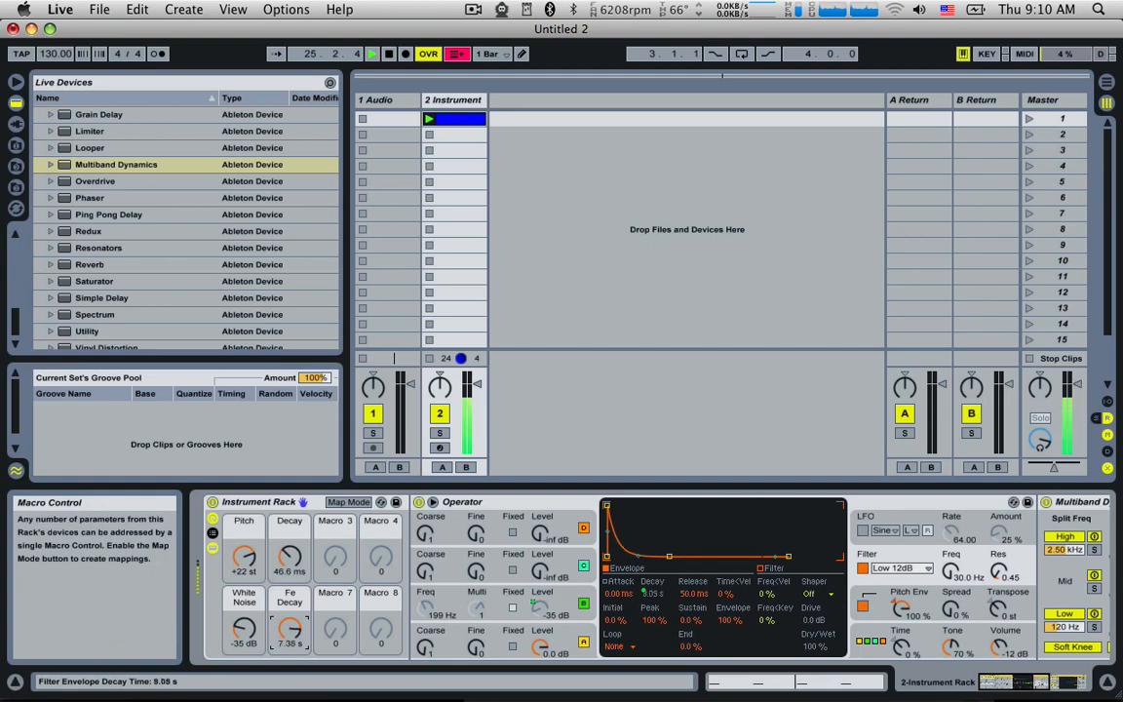
pyautogui.moveTo(286, 624)
pyautogui.mouseDown()
pyautogui.moveTo(286, 641)
pyautogui.moveTo(236, 669)
pyautogui.moveTo(249, 618)
pyautogui.moveTo(288, 622)
pyautogui.moveTo(288, 650)
pyautogui.moveTo(289, 640)
pyautogui.mouseUp()
pyautogui.moveTo(245, 630); pyautogui.dragTo(245, 626)
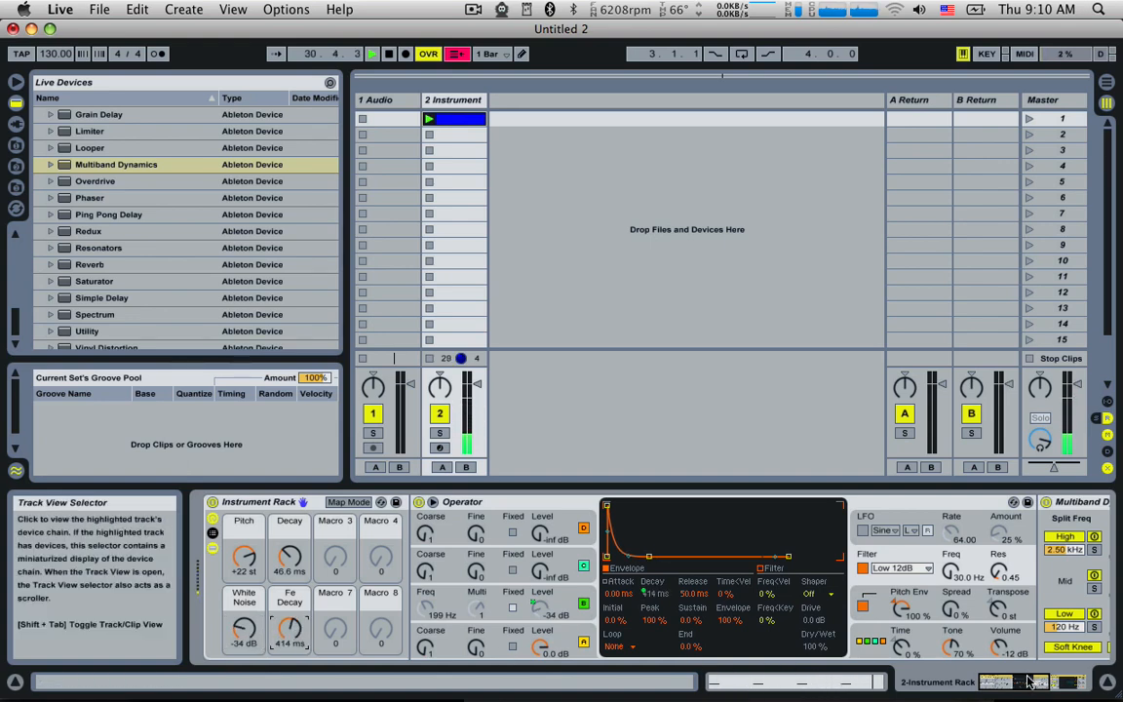
pyautogui.moveTo(1014, 682); pyautogui.dragTo(914, 682)
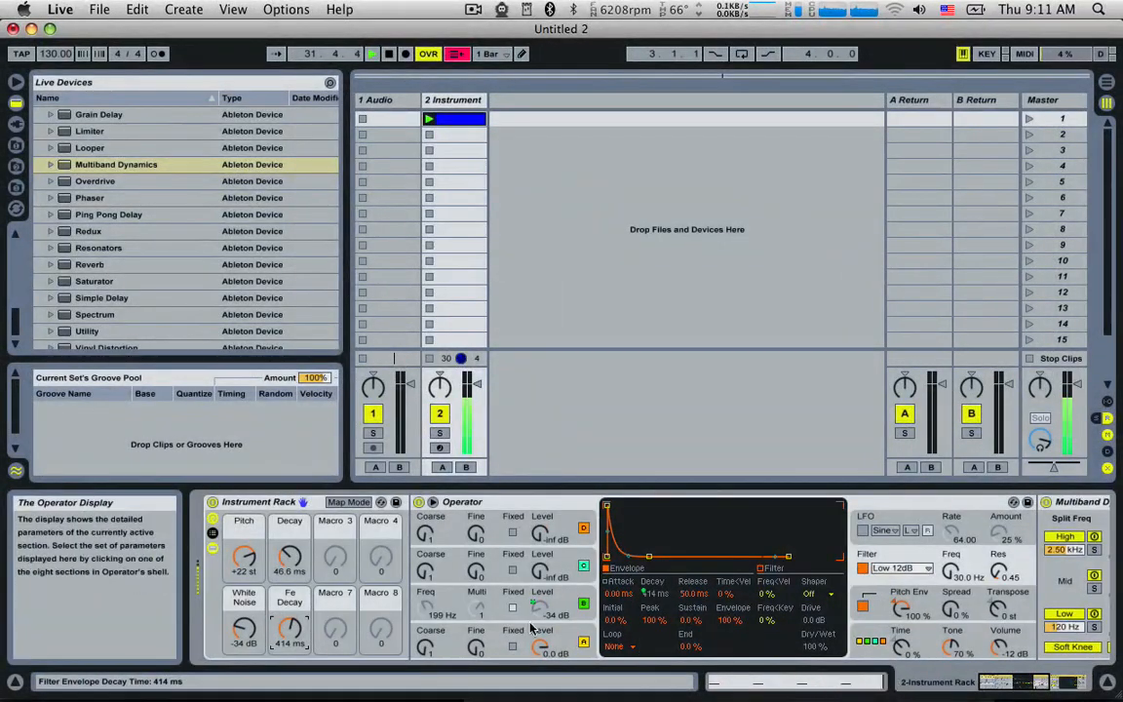
# - Rename the Fe Decay macro as White Decay
pyautogui.click(293, 598)
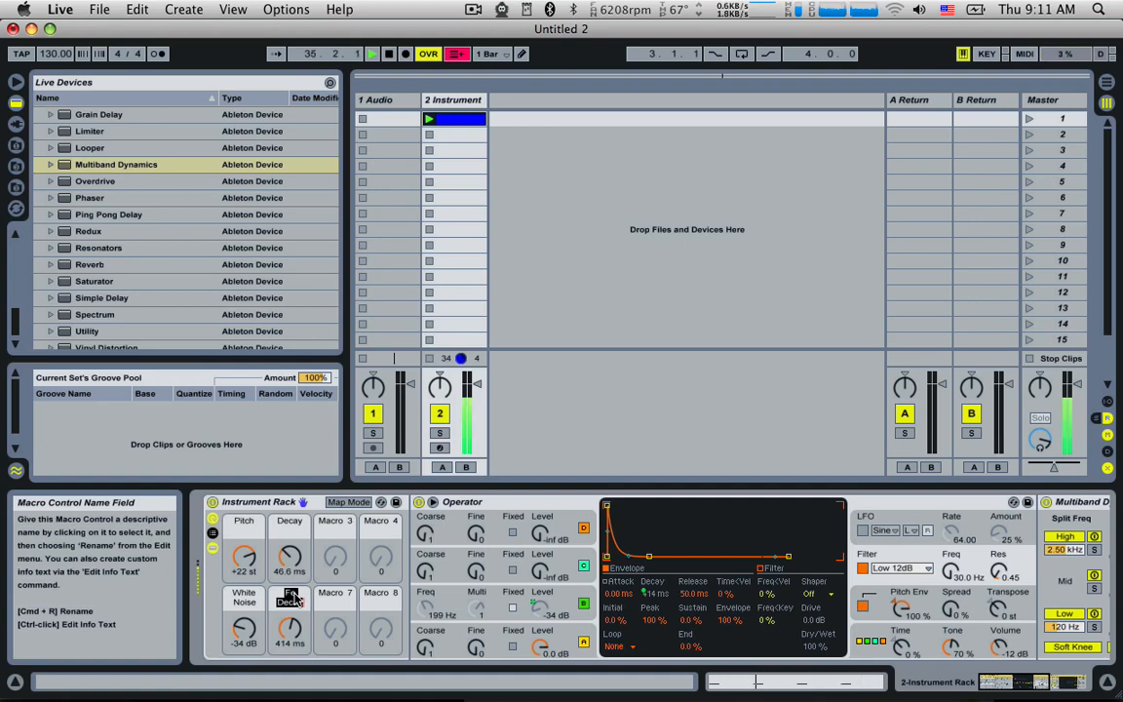
pyautogui.write('White D')
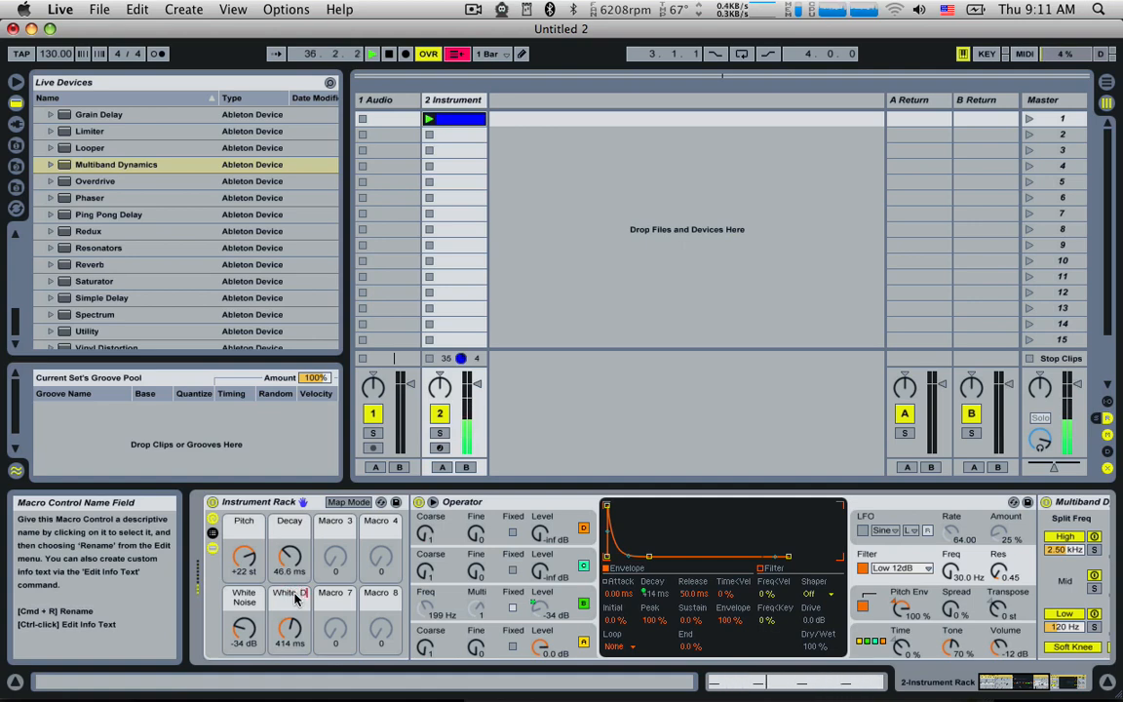
pyautogui.write('ecay')
pyautogui.press('Return')
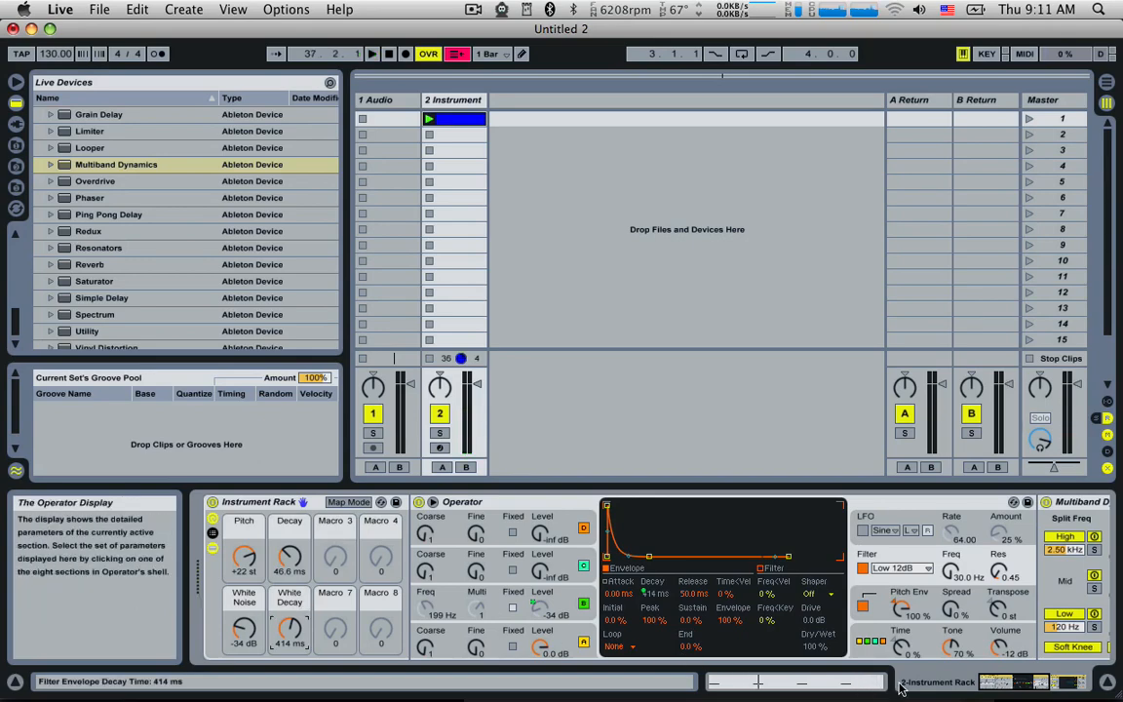
# - Color the Pitch macro yellow and the Decay macro yellow-green
pyautogui.click(1039, 683)
pyautogui.moveTo(1039, 682); pyautogui.dragTo(1017, 688)
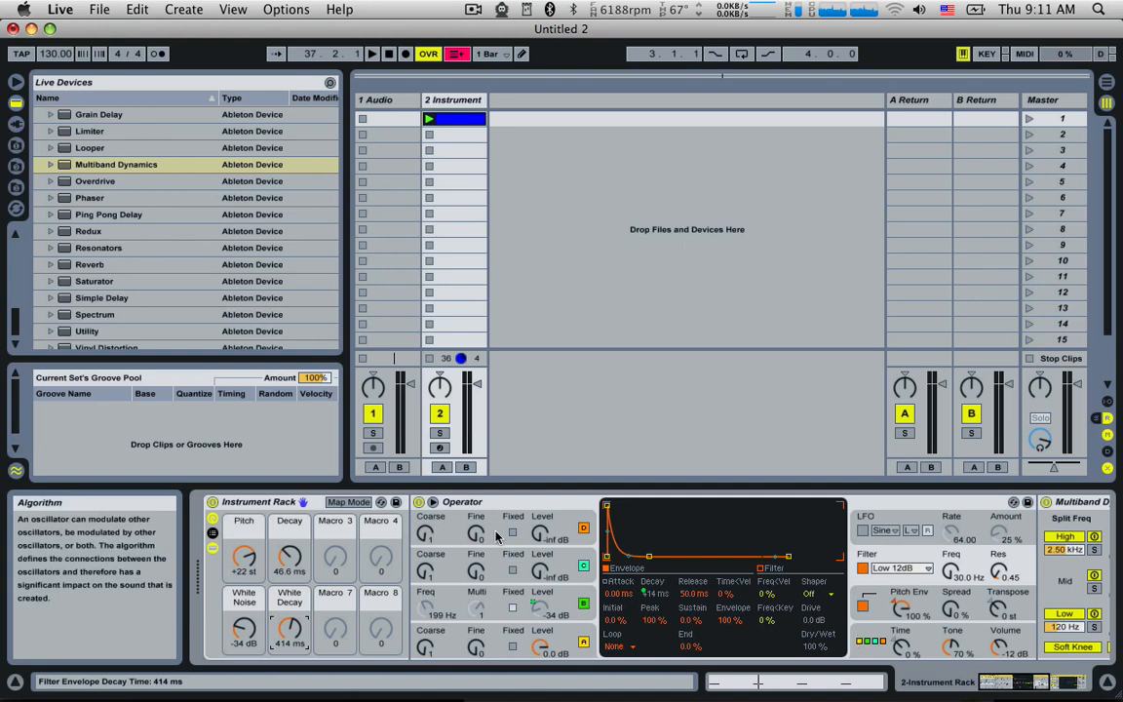
pyautogui.rightClick(244, 555)
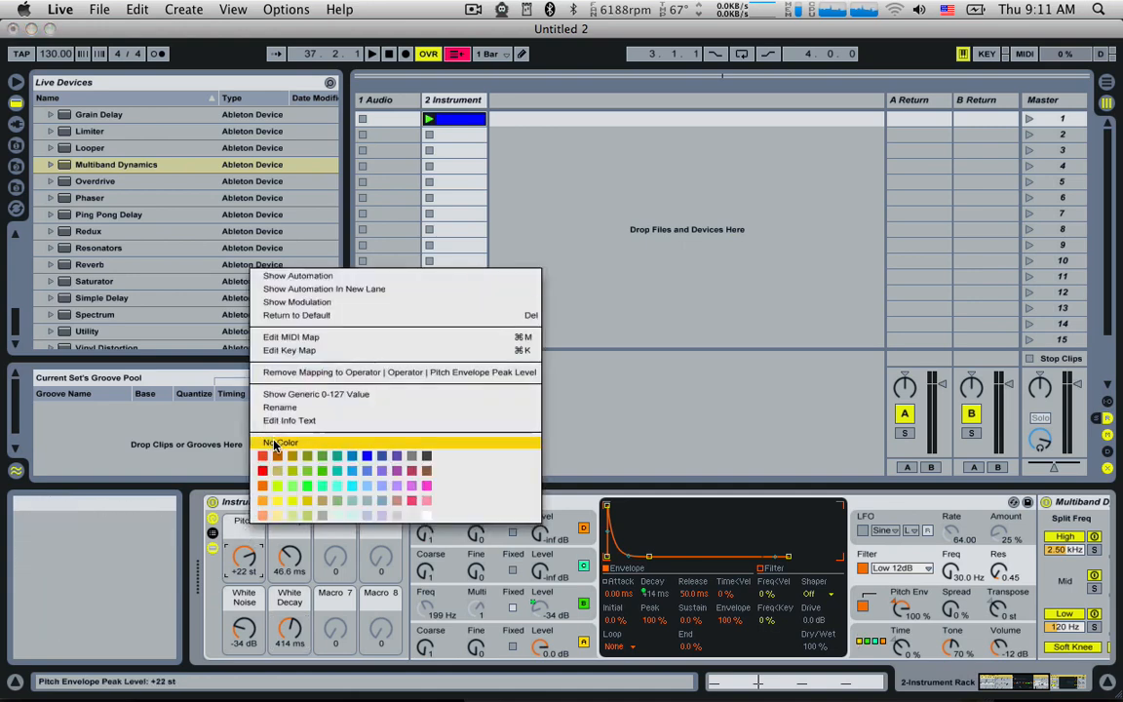
pyautogui.click(289, 500)
pyautogui.rightClick(289, 521)
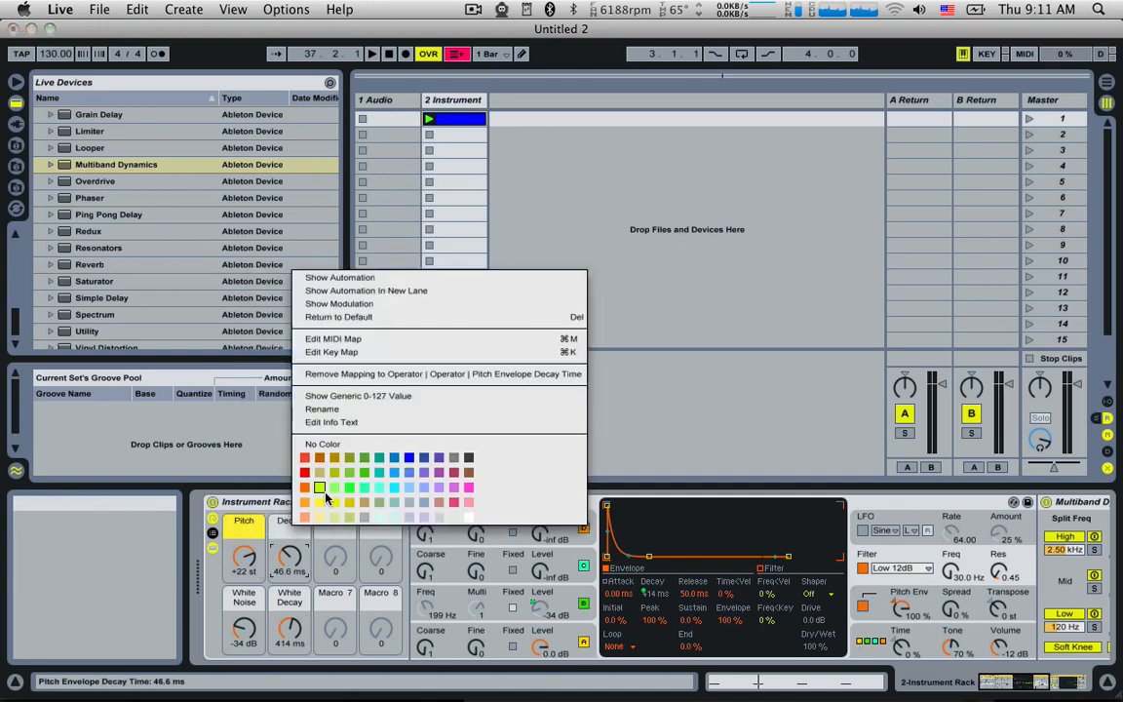
pyautogui.click(326, 499)
# - Color the White Noise macro cyan and the White Decay macro turquoise green
pyautogui.rightClick(251, 594)
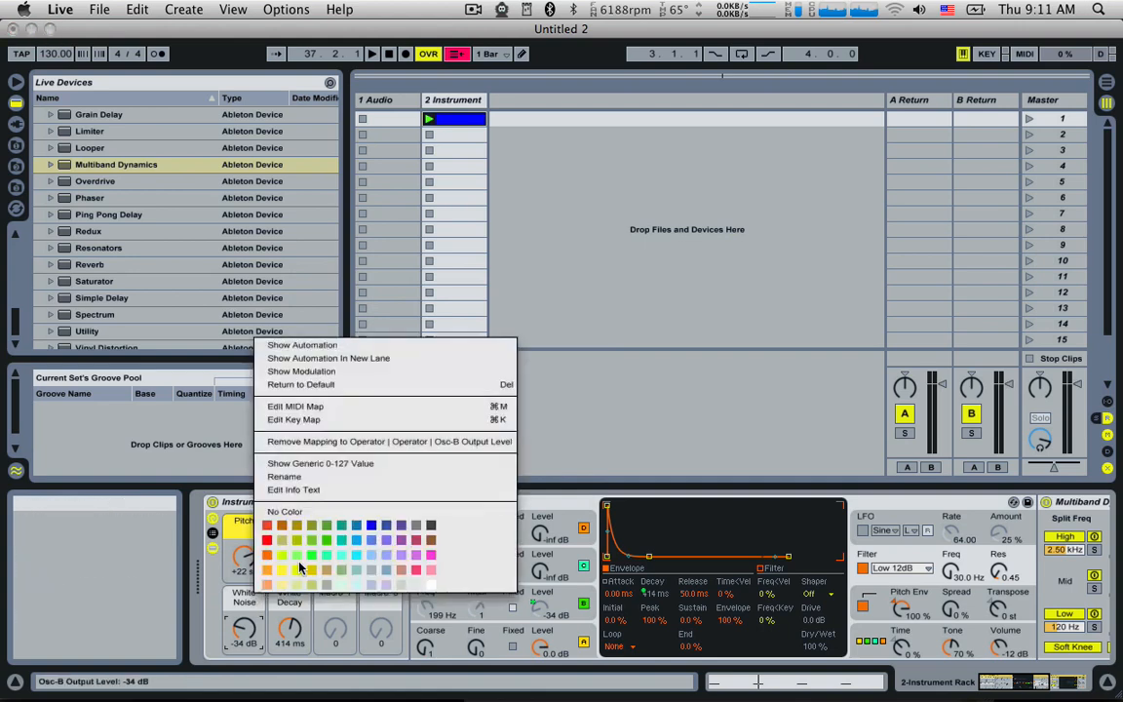
pyautogui.click(348, 560)
pyautogui.rightClick(295, 600)
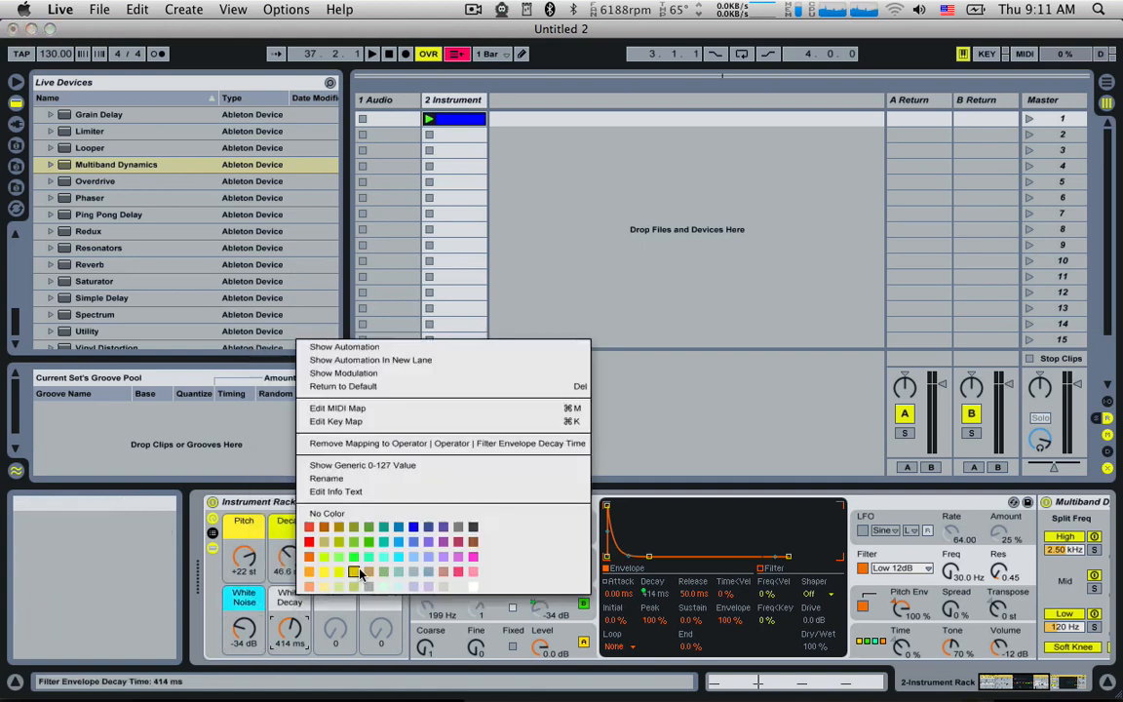
pyautogui.click(323, 511)
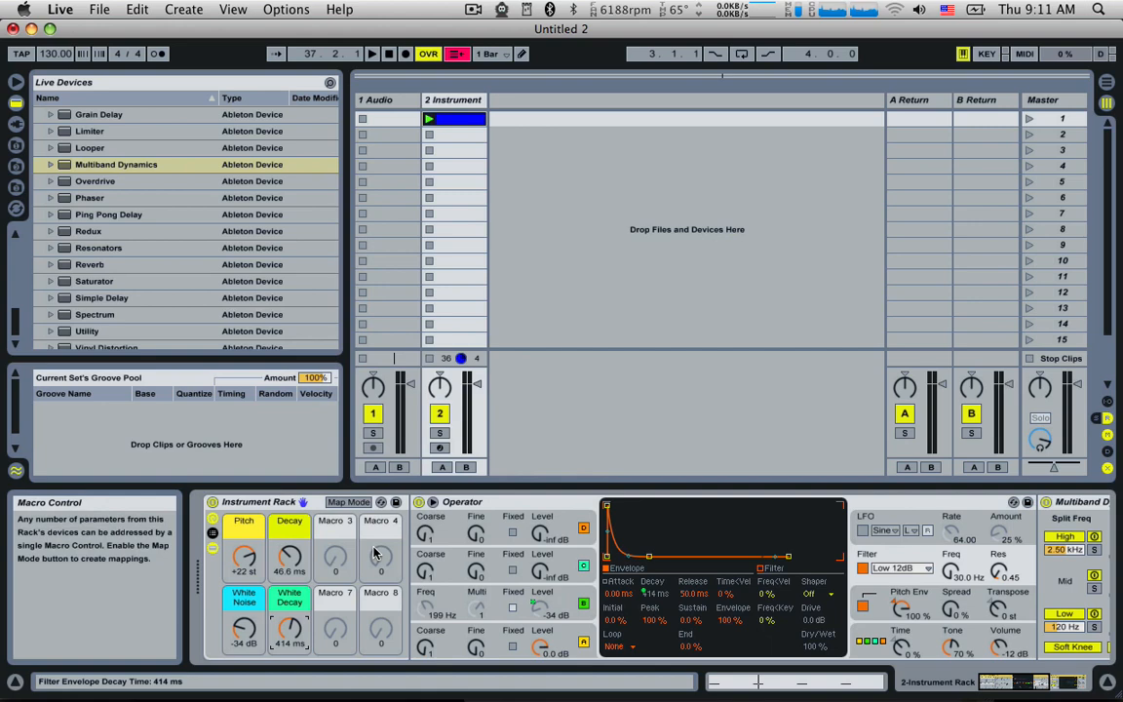
# - Rename the Instrument Rack as Dick the Kick
pyautogui.click(263, 502)
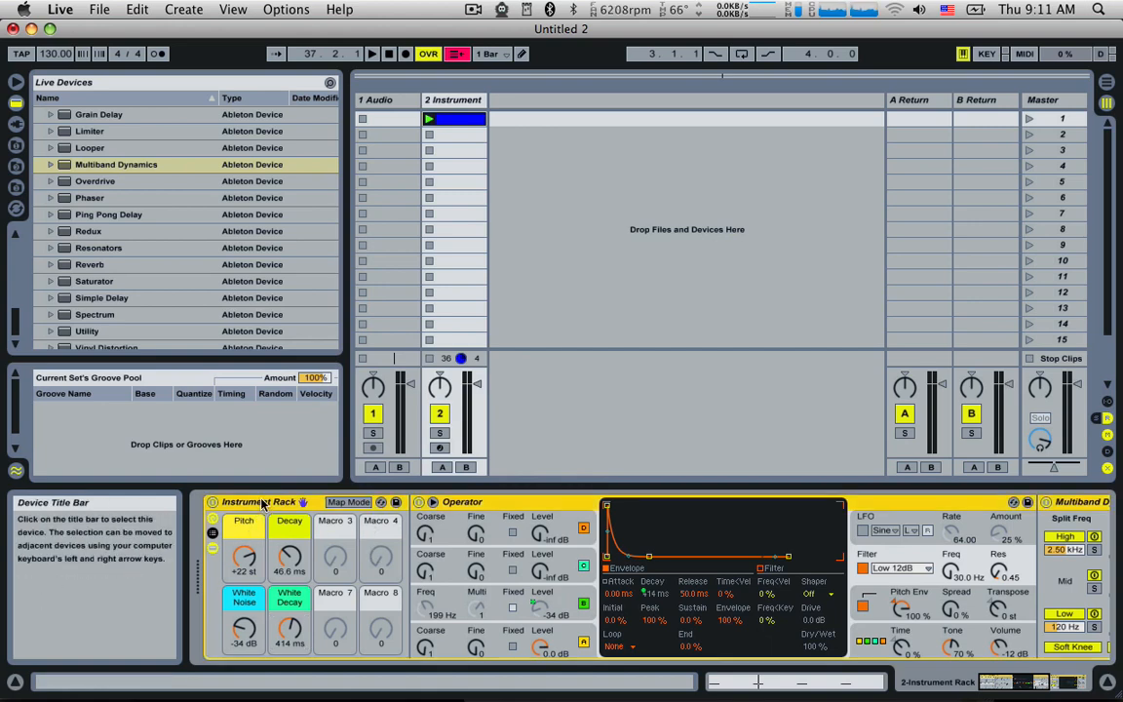
pyautogui.press('super+r')
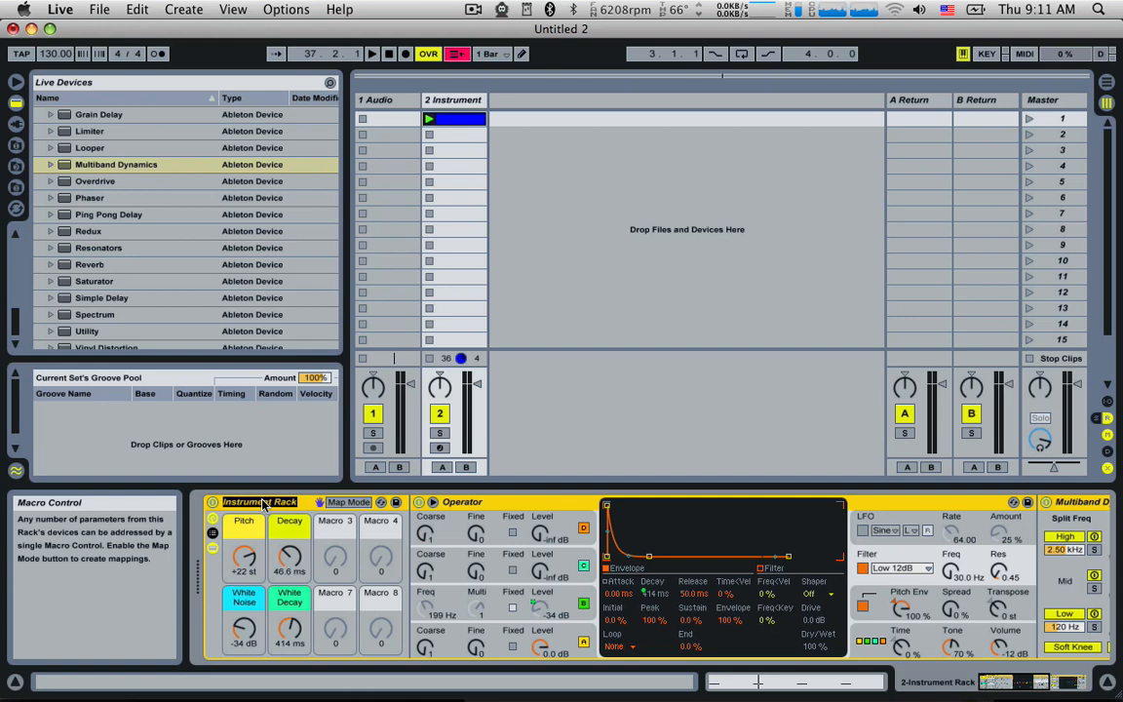
pyautogui.write('Dick the Kick')
pyautogui.press('Return')
# - Save the Dick the Kick rack as a preset in the personal folder under the Instrument Rack presets
pyautogui.moveTo(15, 324); pyautogui.dragTo(16, 188)
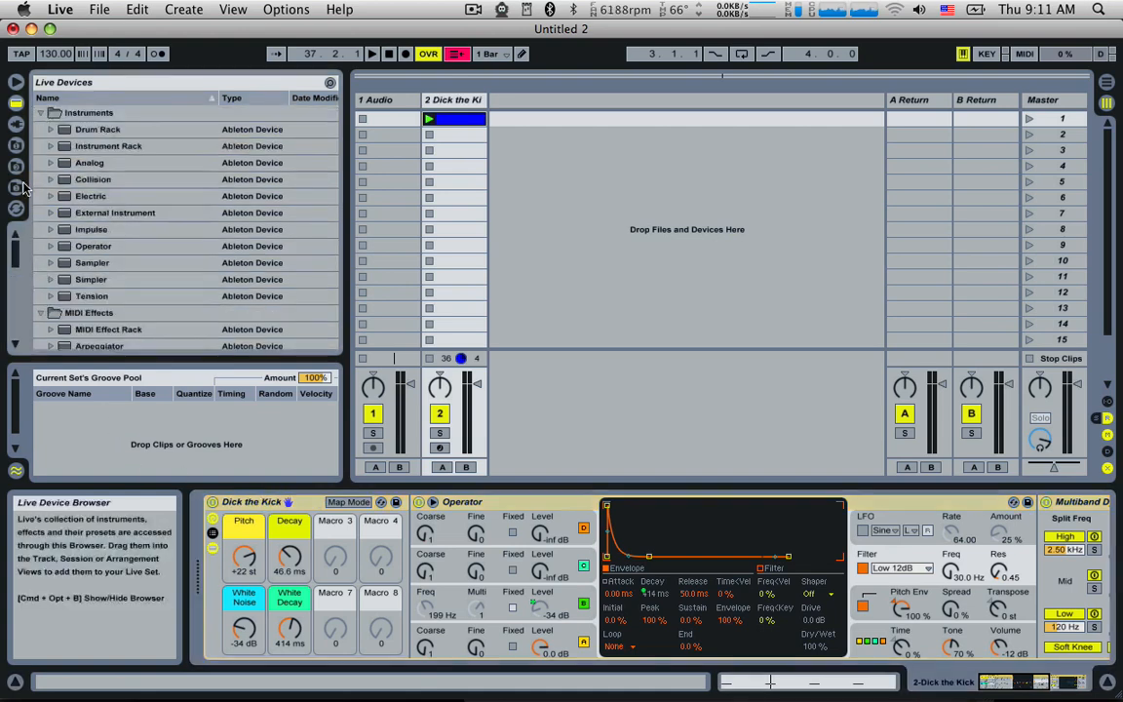
pyautogui.scroll(-8, 68, 269)
pyautogui.scroll(-5, 60, 280)
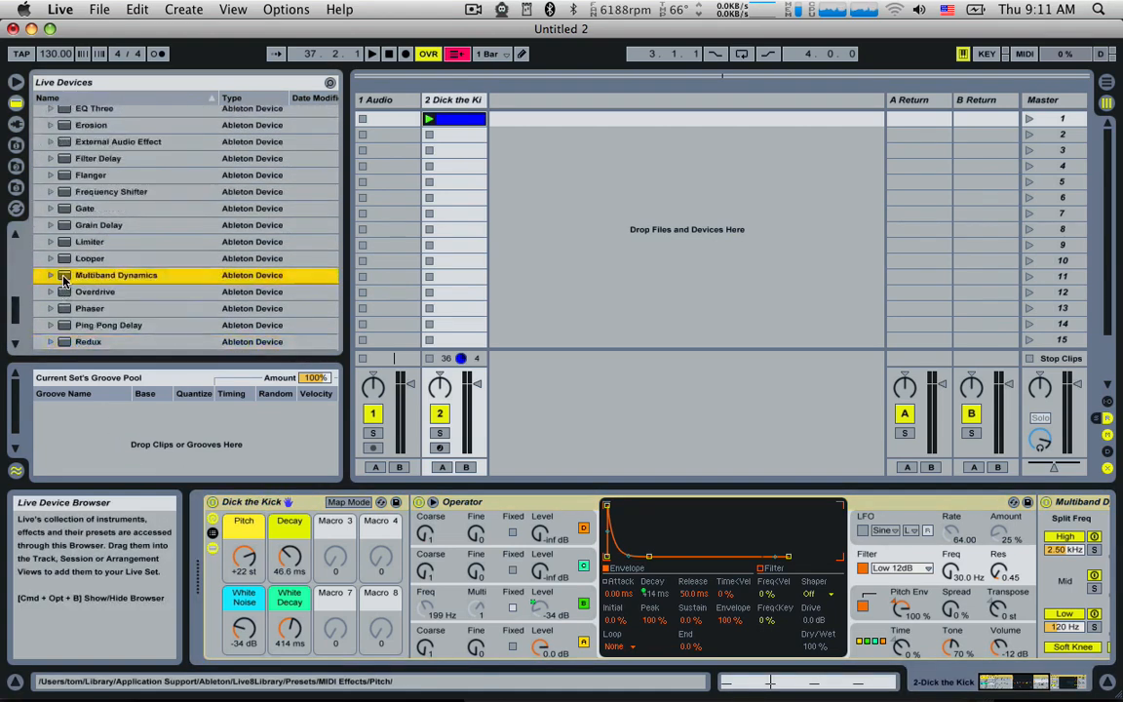
pyautogui.scroll(7, 58, 279)
pyautogui.scroll(-1, 60, 279)
pyautogui.scroll(6, 63, 226)
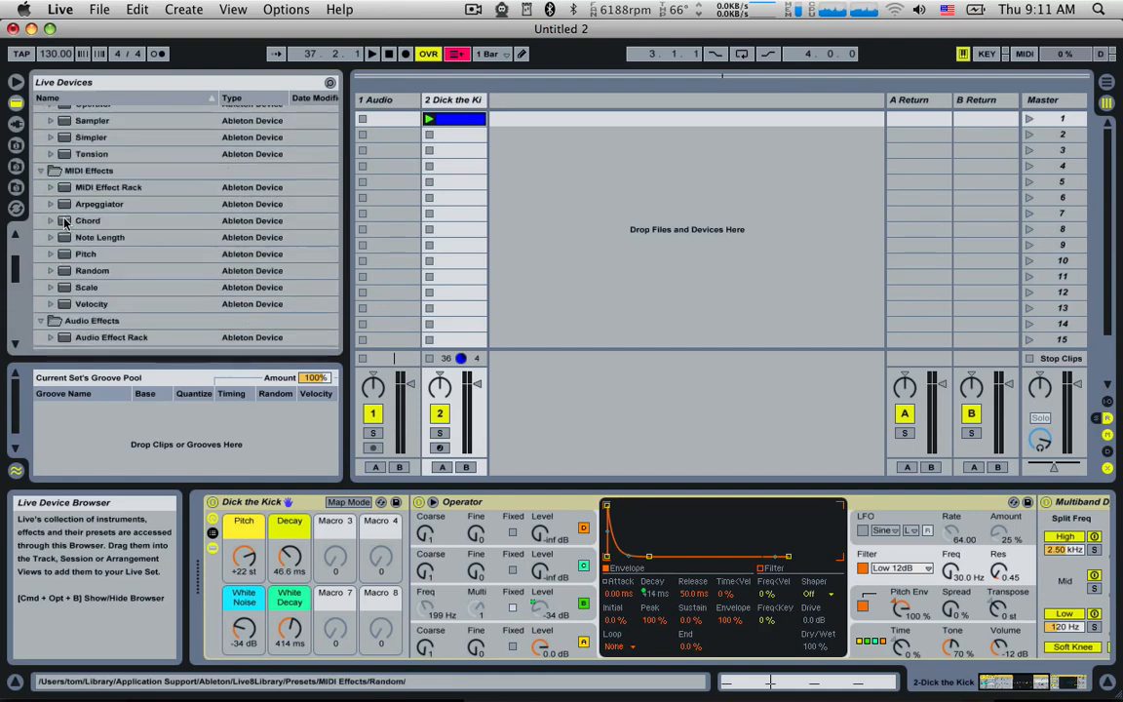
pyautogui.click(51, 149)
pyautogui.scroll(-1, 94, 254)
pyautogui.scroll(-5, 93, 253)
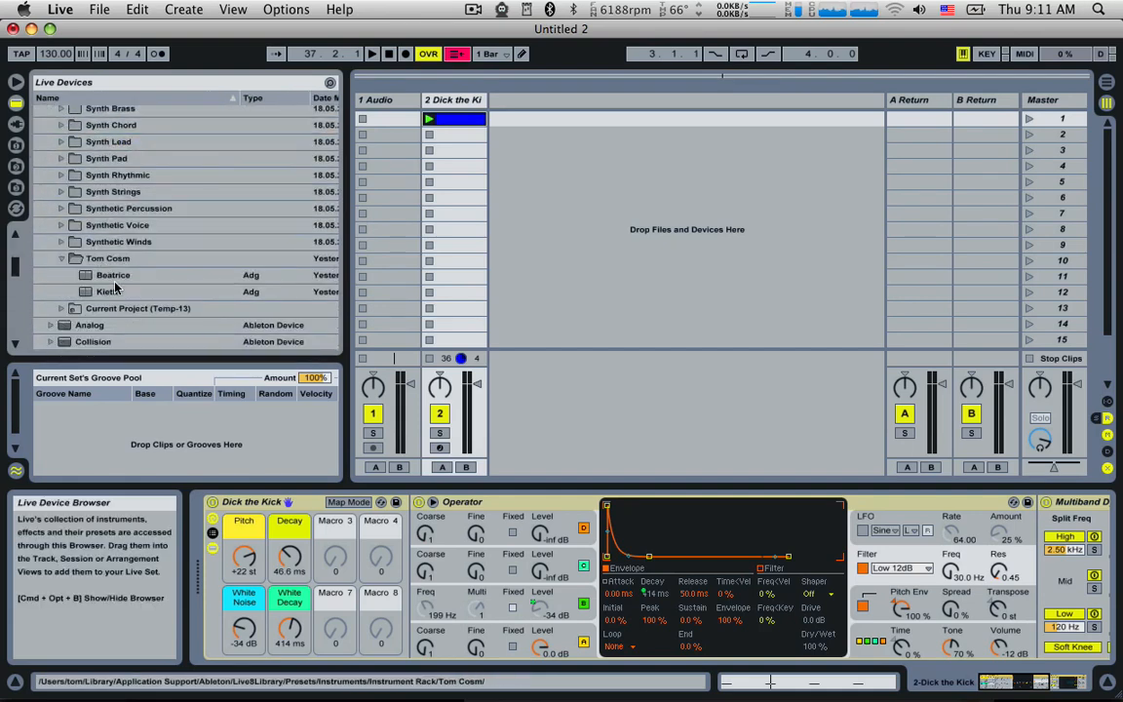
pyautogui.moveTo(257, 504); pyautogui.dragTo(249, 284)
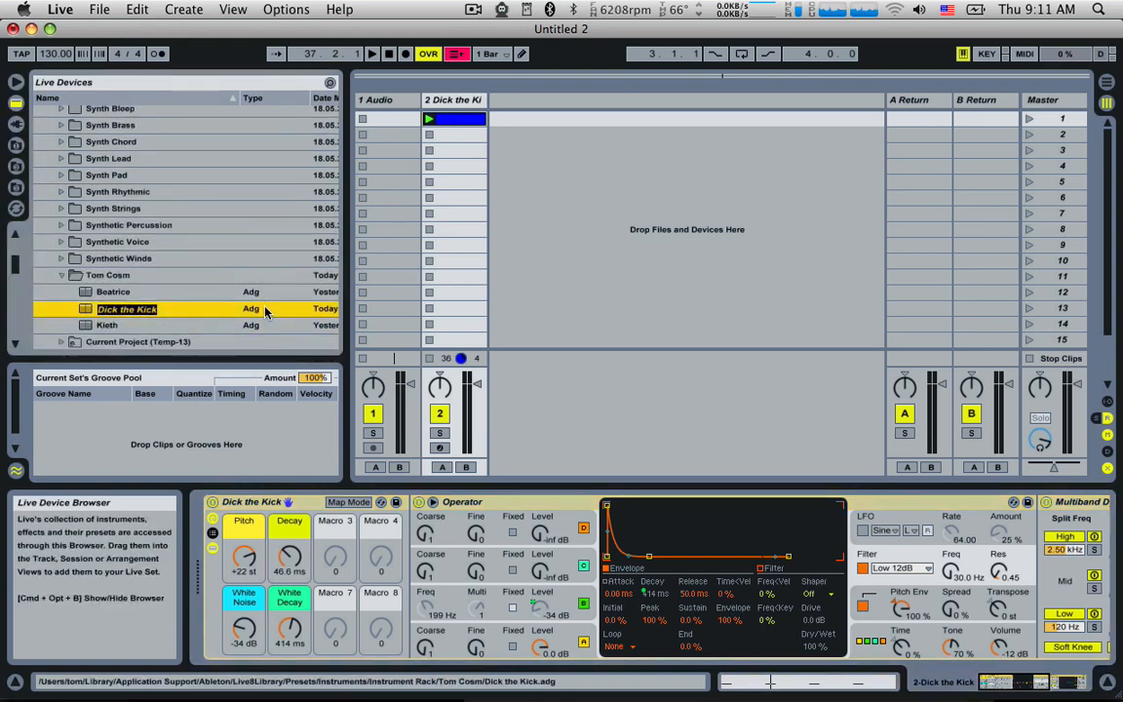